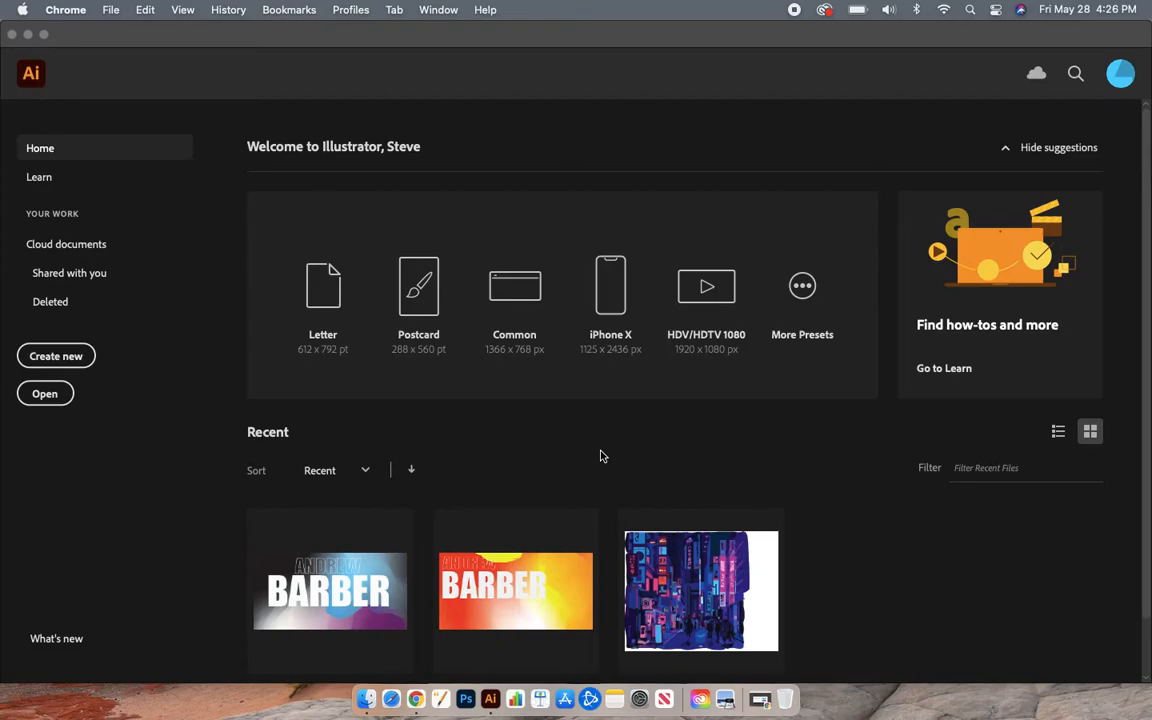
- Make Illustrator the active window, then bring up Launchpad with F4
click(362, 38)
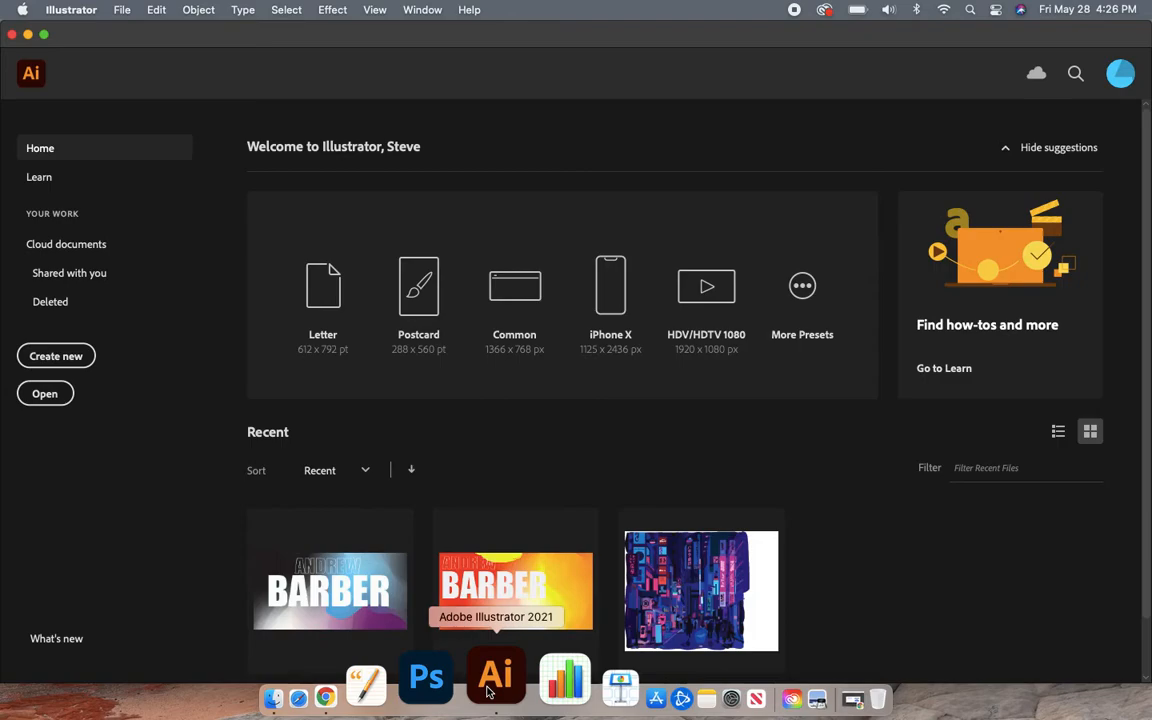
key(F4)
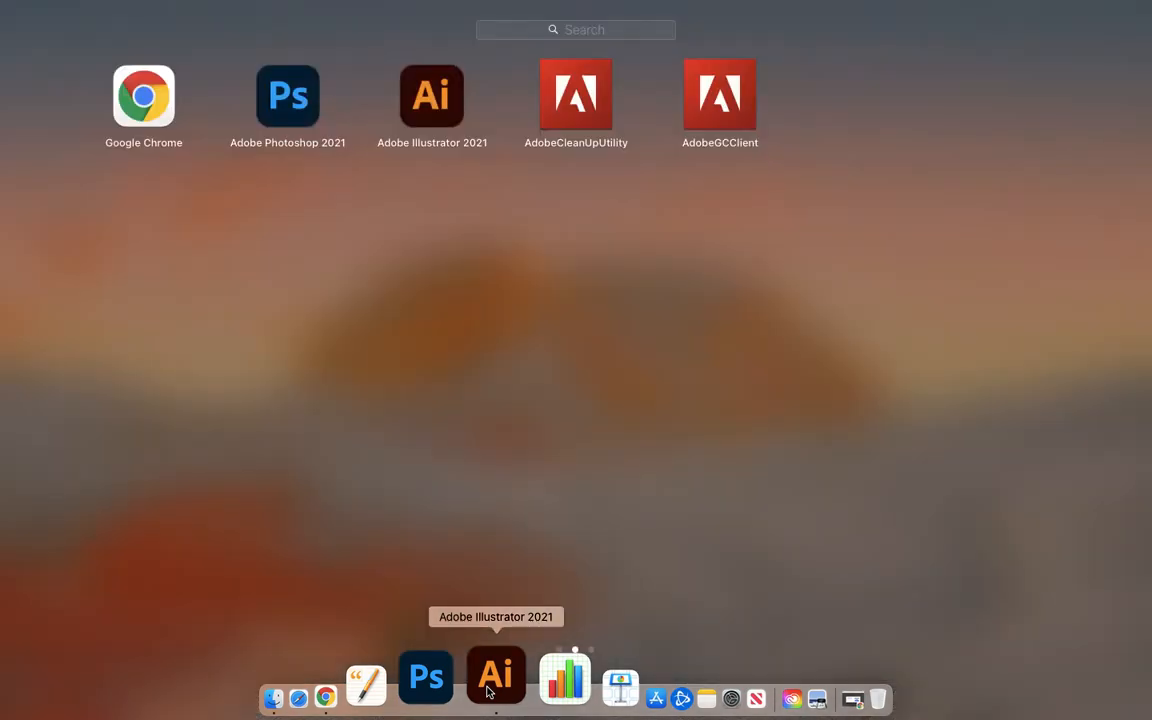
- Search Launchpad for 'illus' and launch Adobe Illustrator 2021
click(572, 32)
text(illus)
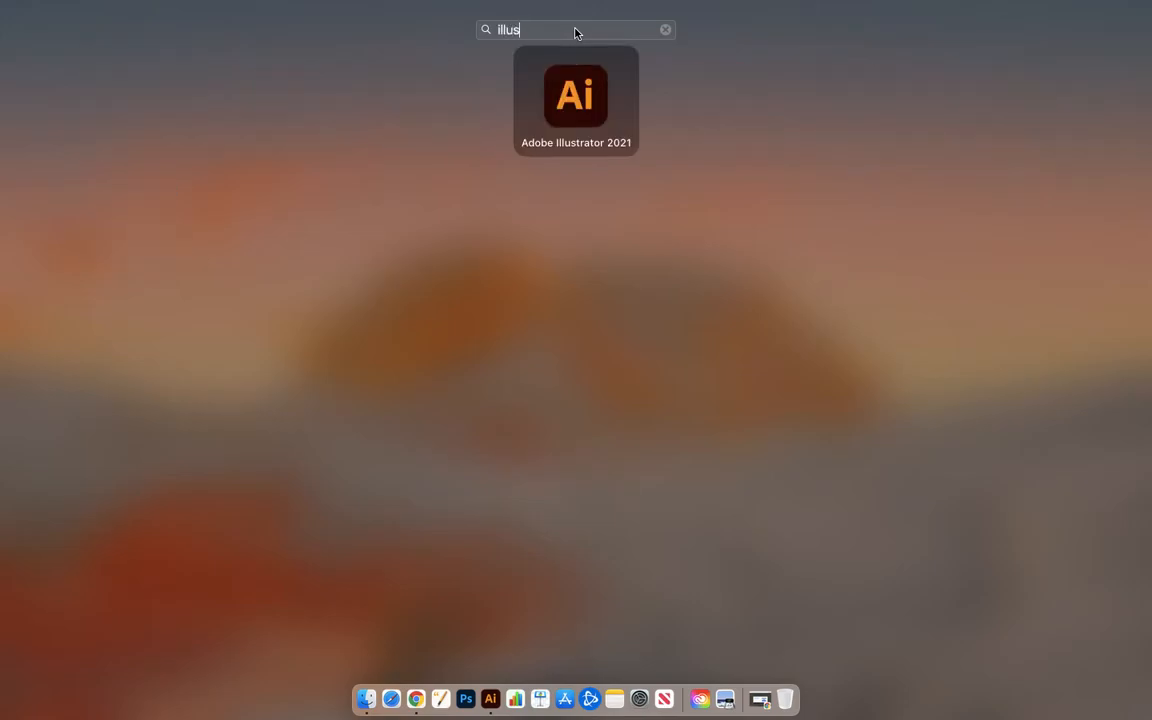
click(580, 117)
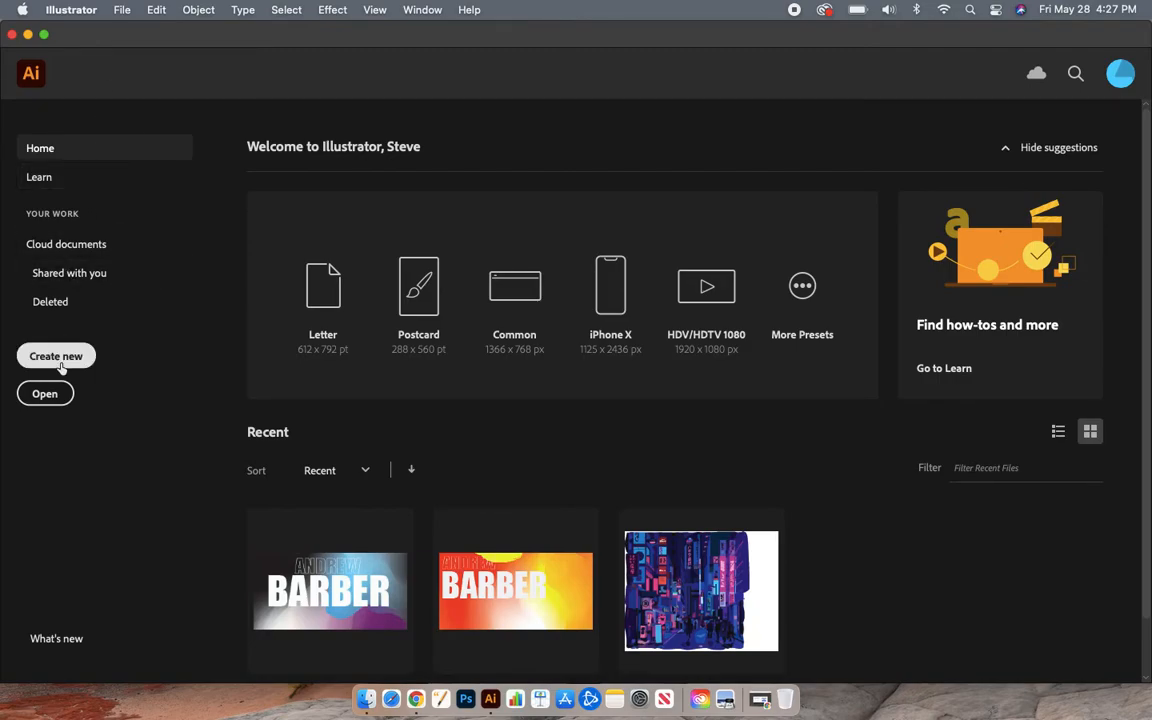
- Start a new document in inches, 7 in wide by 3.5 in high
click(122, 10)
click(145, 35)
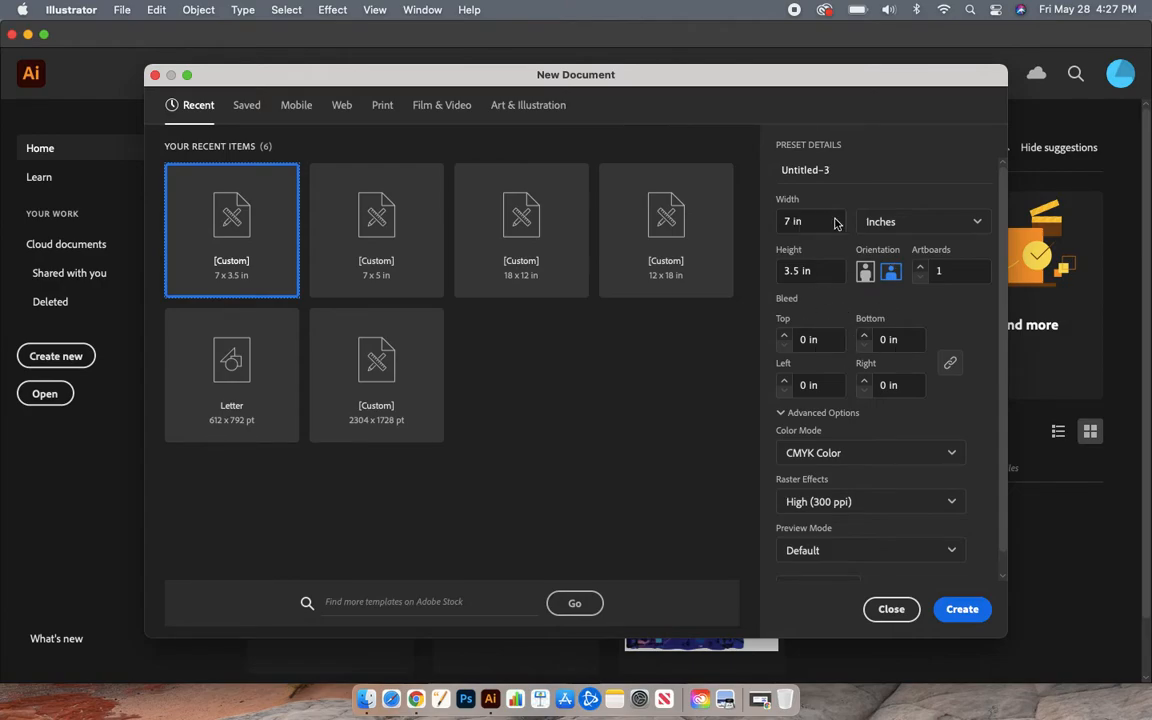
click(889, 224)
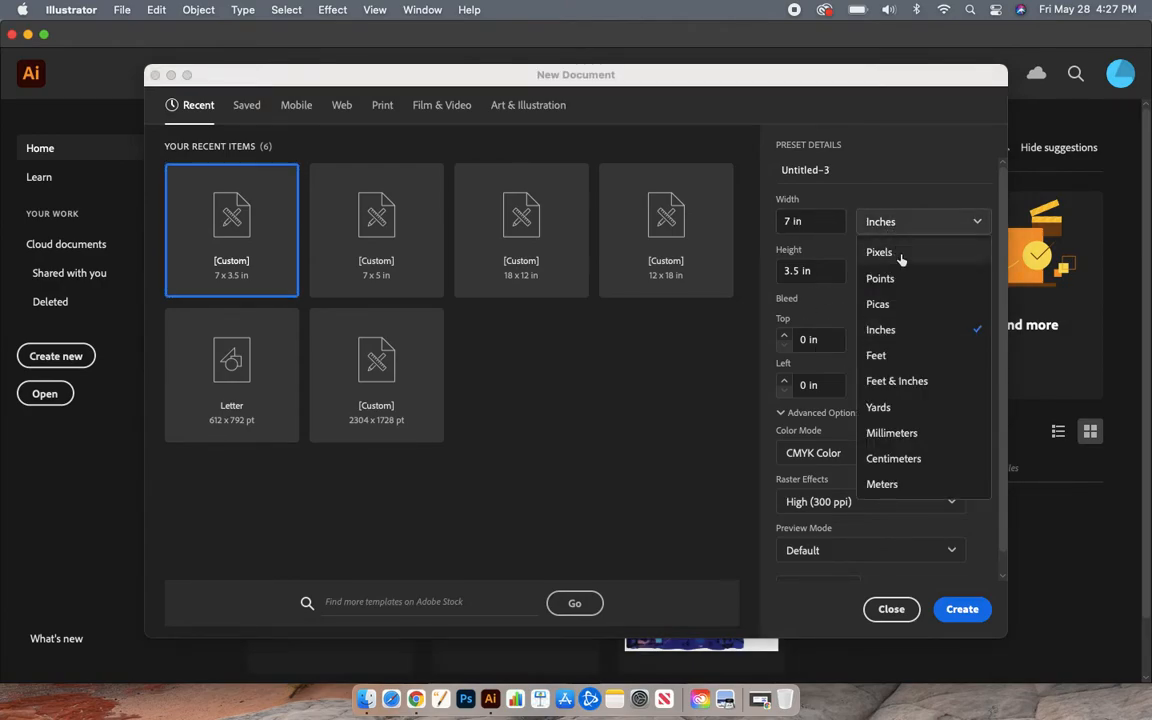
click(919, 334)
click(818, 222)
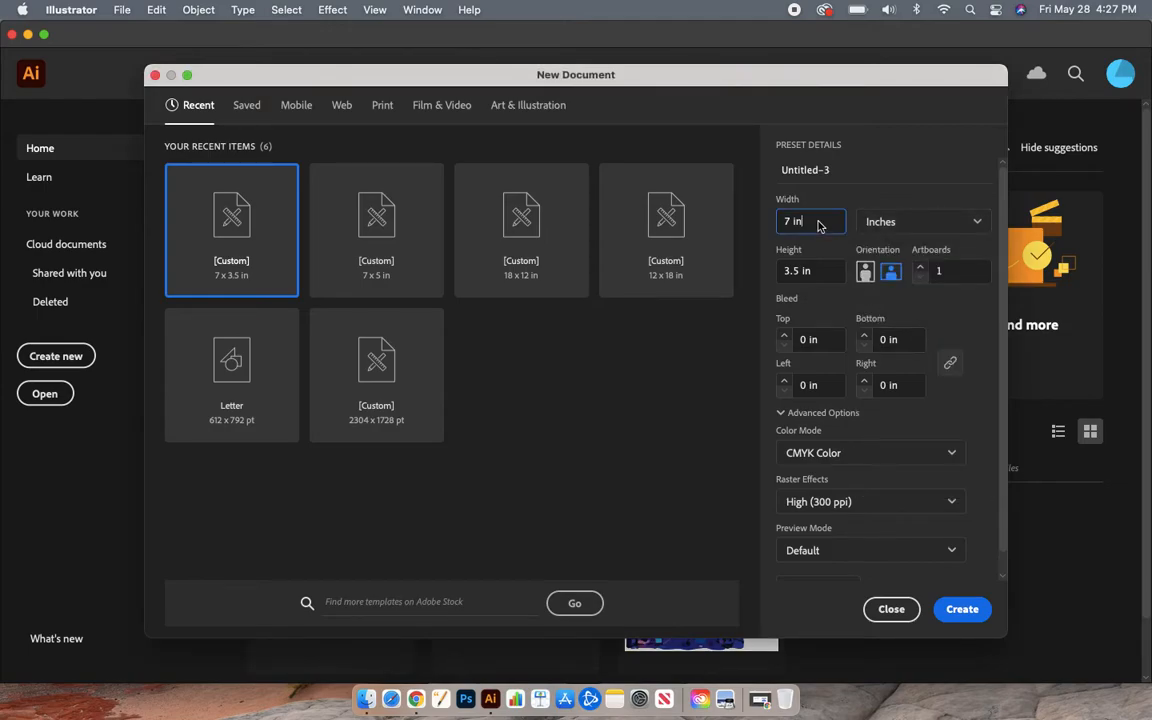
drag(812, 224, 752, 230)
text(7)
drag(823, 275, 780, 277)
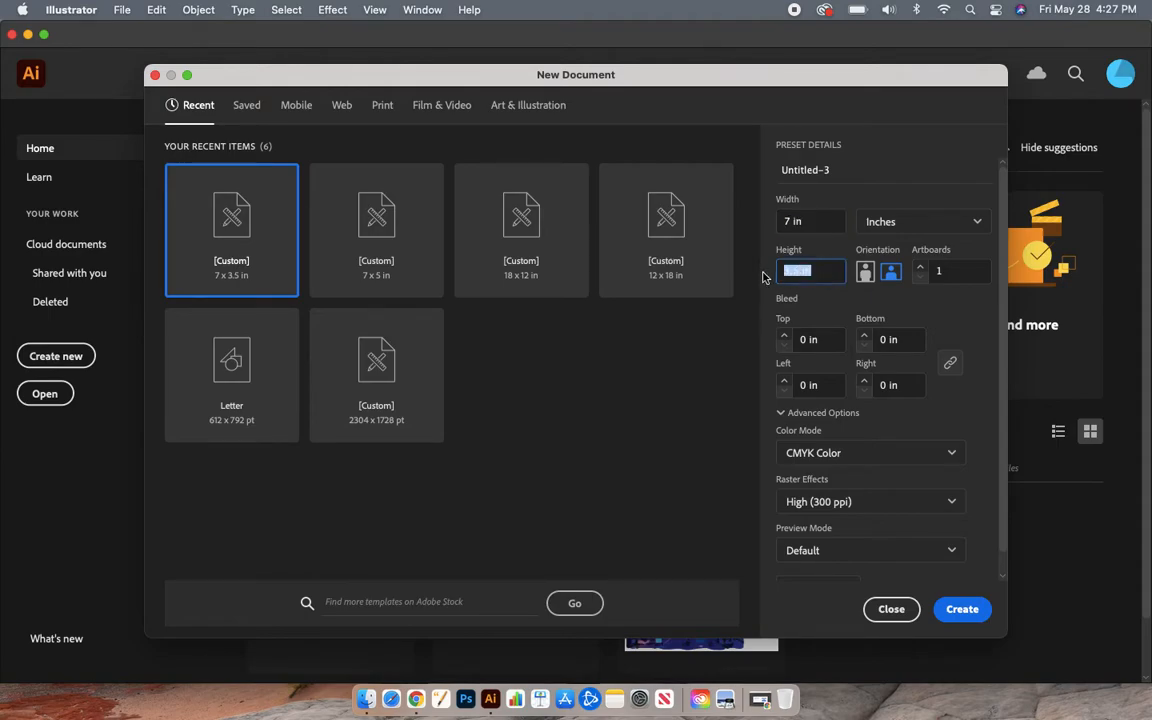
text(3.5)
click(866, 173)
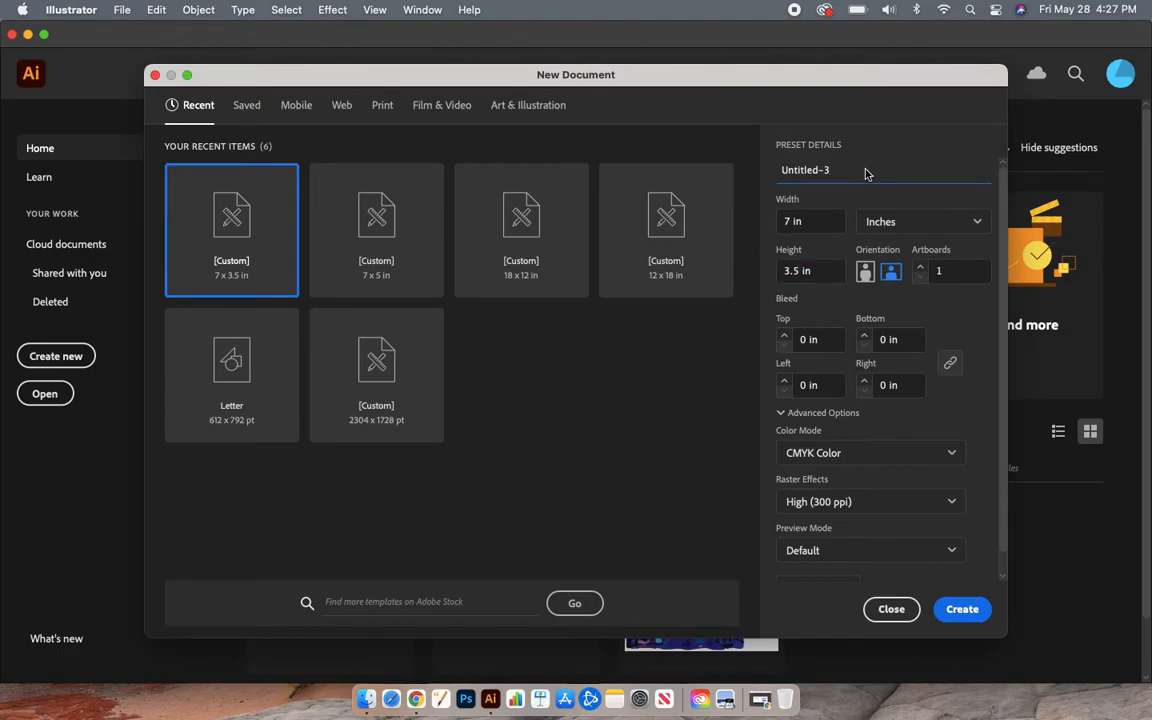
drag(851, 172, 777, 169)
scroll(899, 457, down, 2)
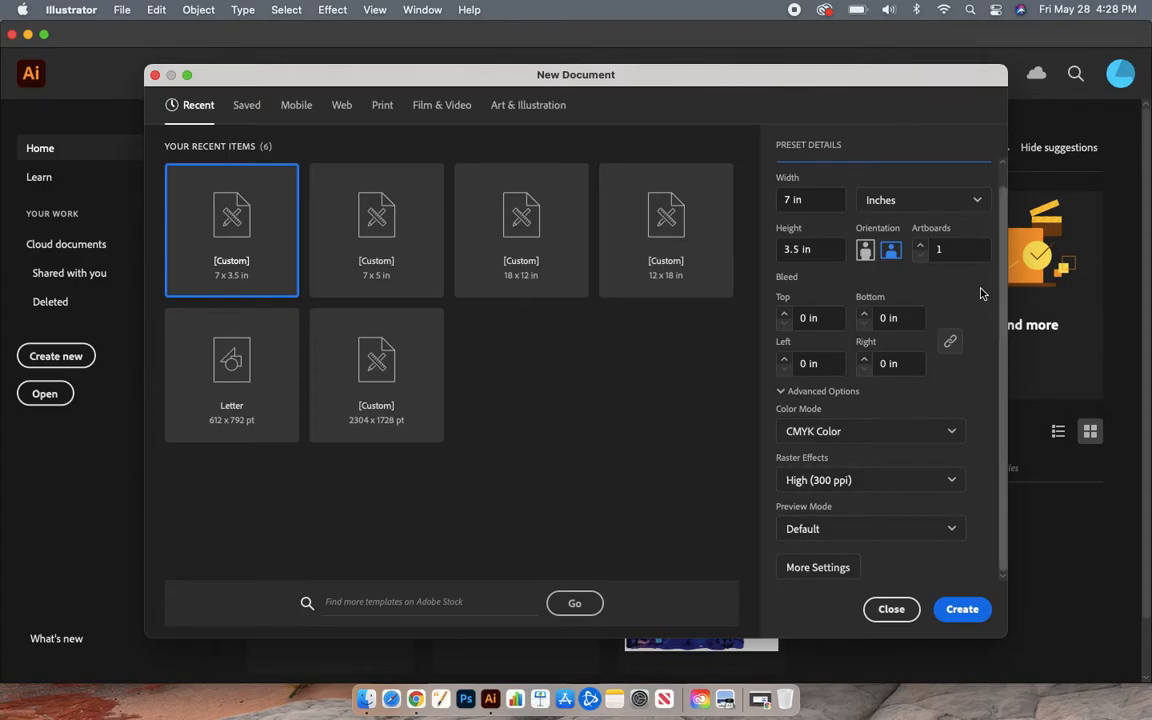
- Create the document, collapse the Properties panel, reset the zoom, and pick the Selection tool
click(960, 612)
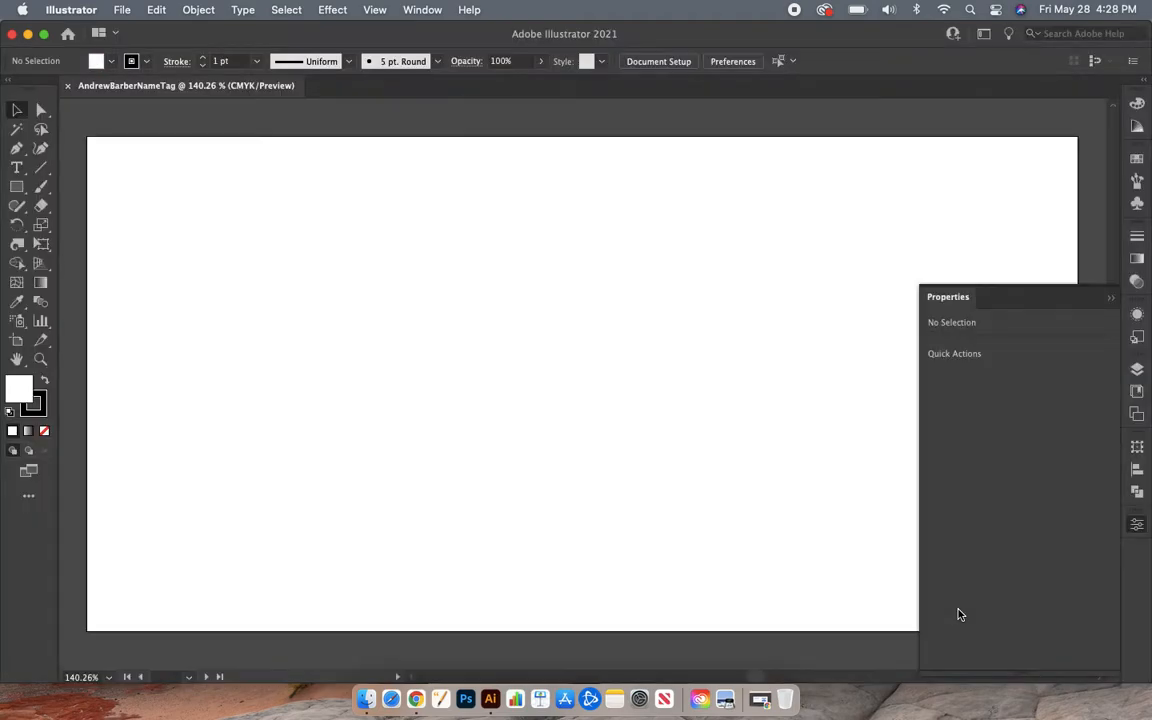
click(1140, 526)
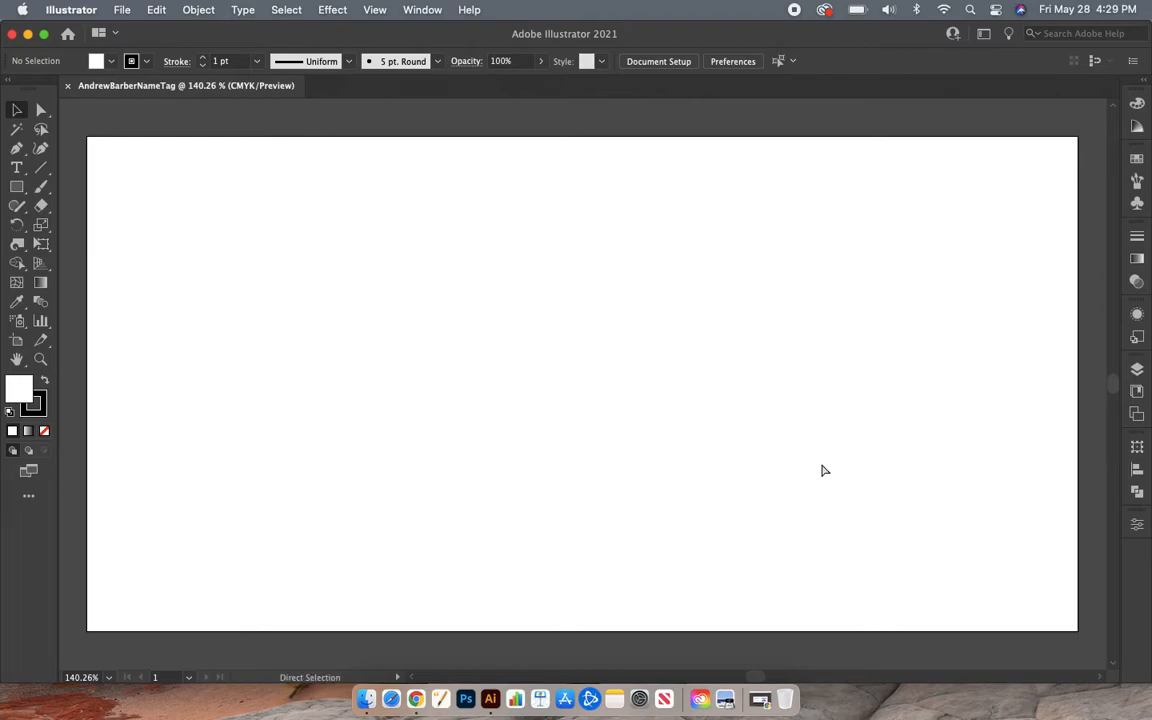
key(super+minus)
key(super+minus)
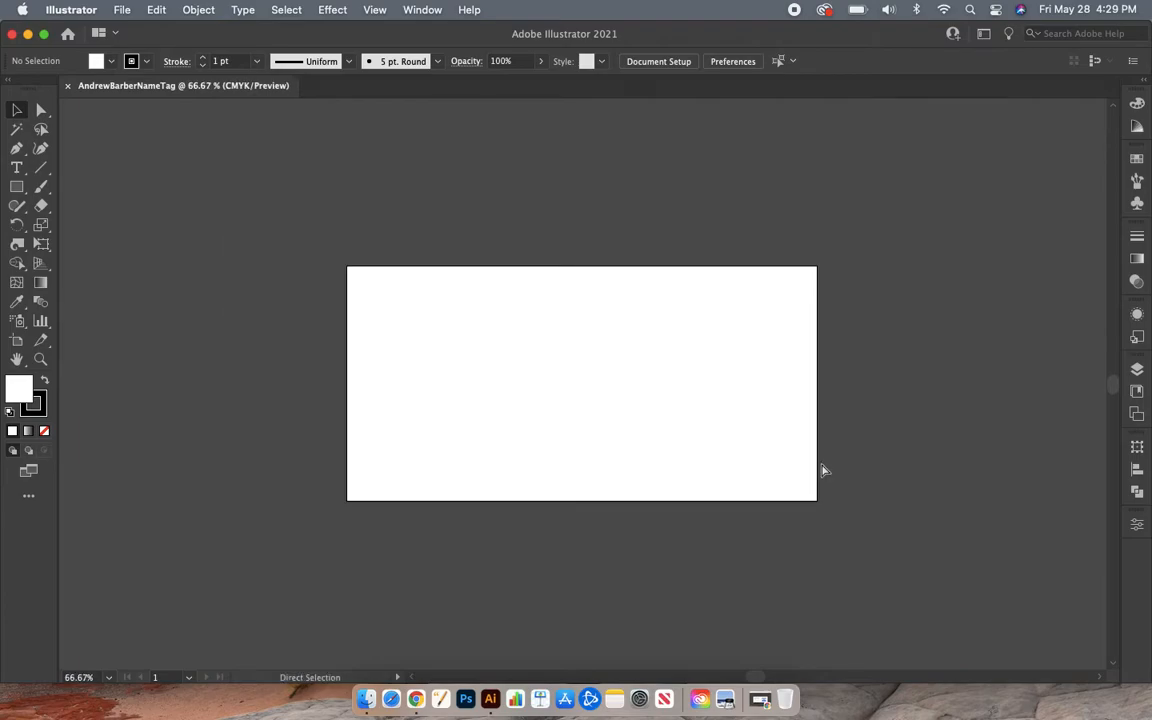
key(super+equal)
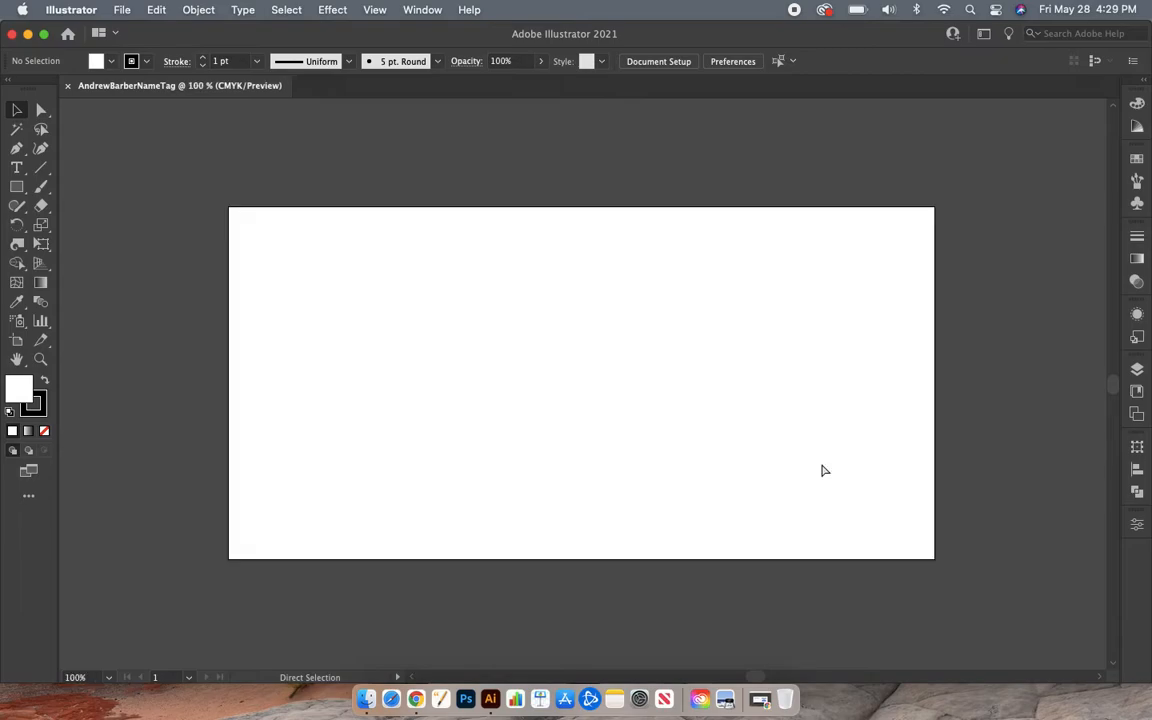
key(v)
- Try zoom levels of 50%, 4000% and 1600% in the zoom field
click(90, 679)
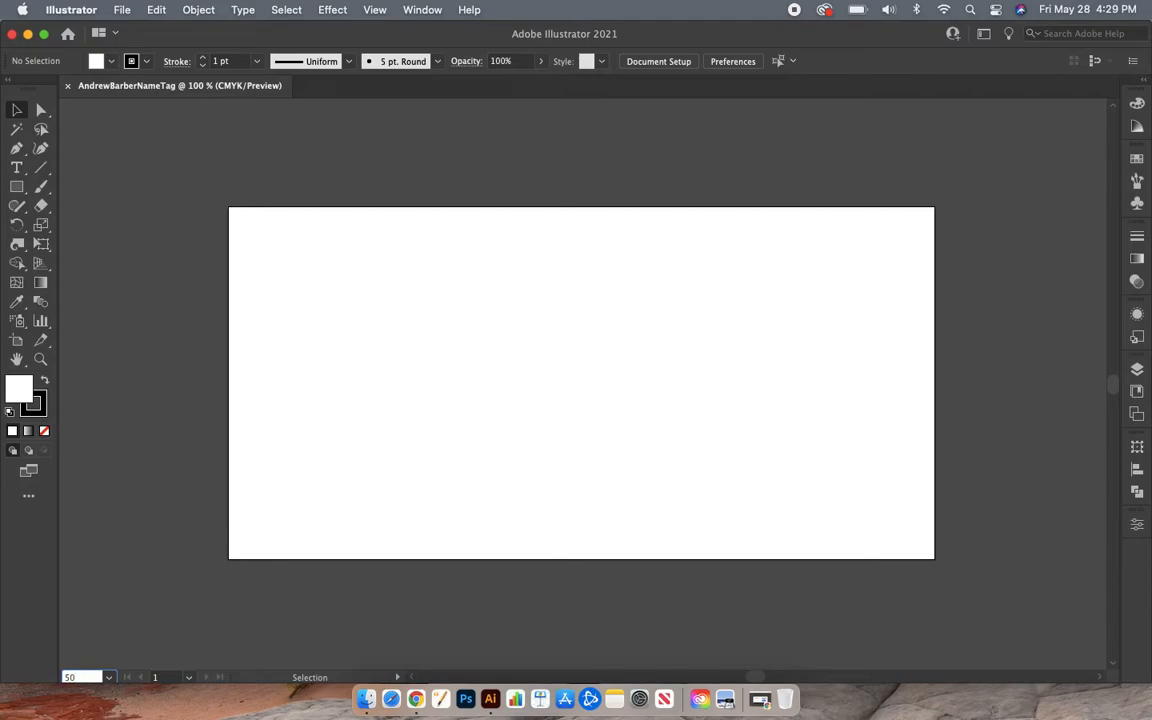
key(Return)
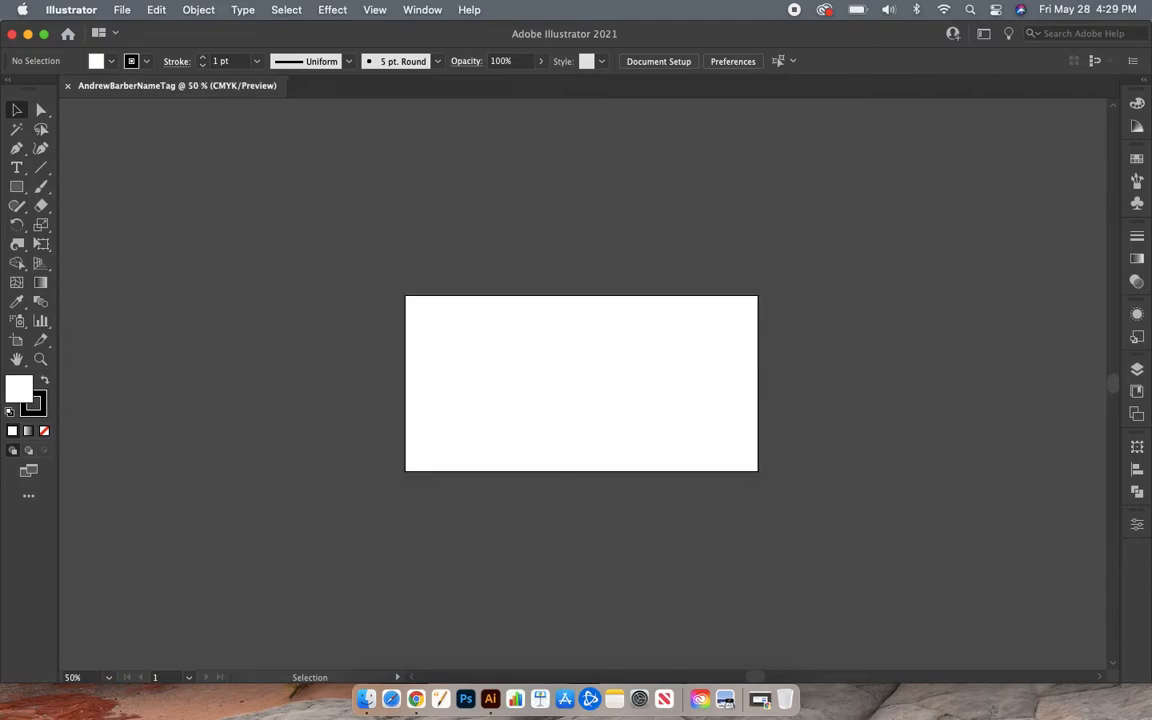
click(64, 677)
text(4000)
key(Return)
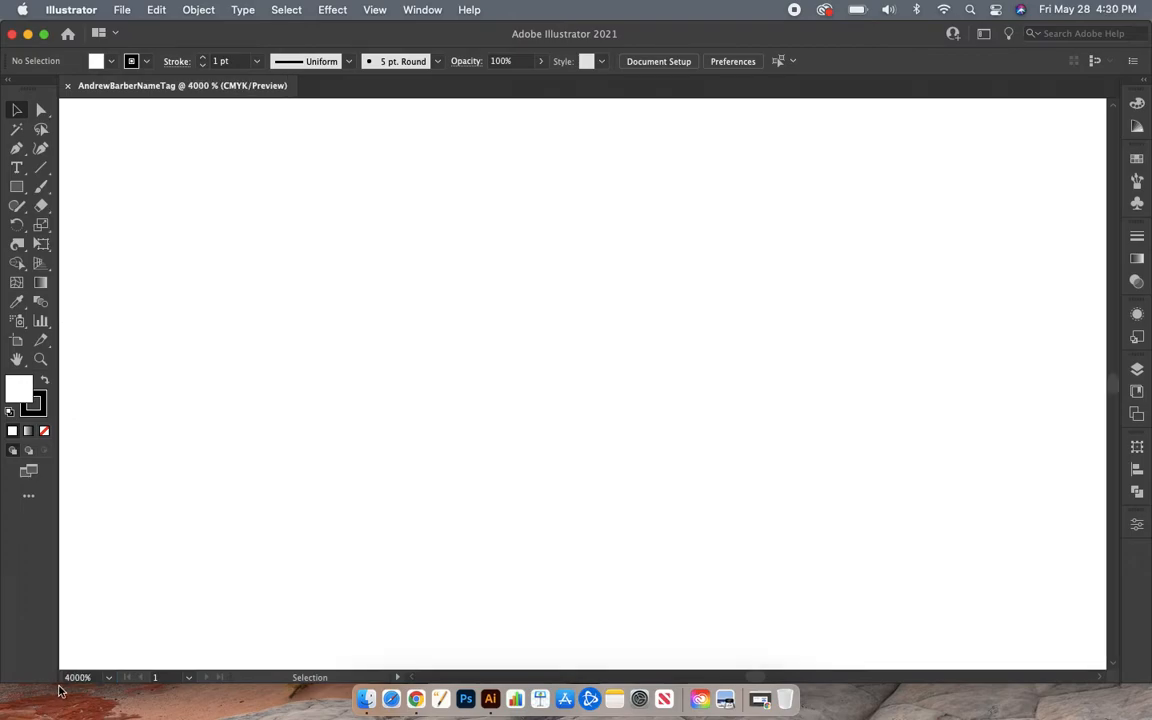
click(93, 677)
text(1600)
key(Return)
- Return to 100%, fit the artboard at 66.67%, and show the shape tools list
text(100)
key(Return)
key(Down)
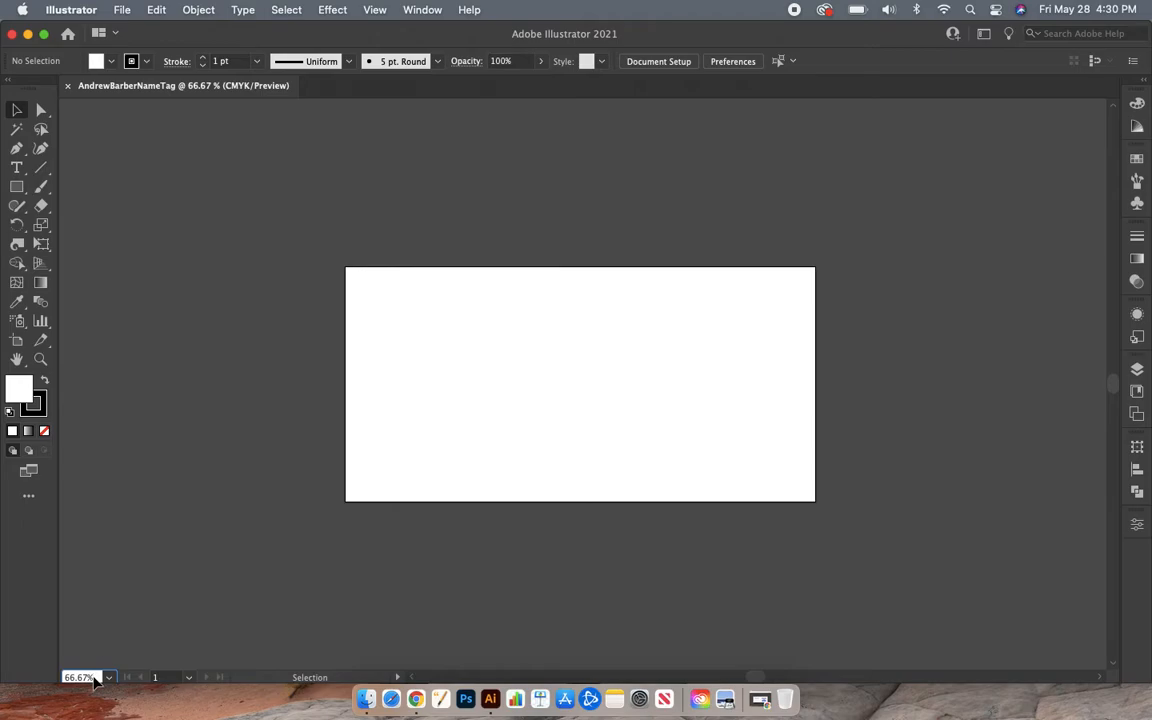
click(196, 496)
click(23, 194)
click(24, 196)
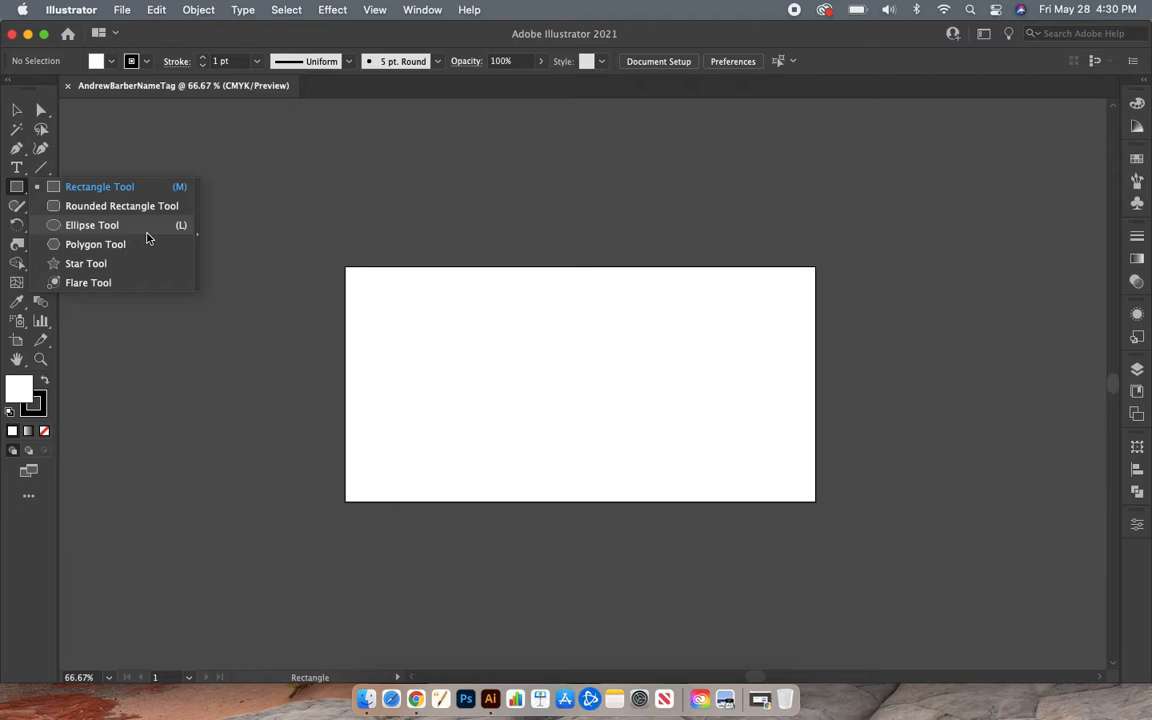
- Cancel the Rectangle dialog without drawing anything, then choose the Ellipse tool (L)
click(447, 152)
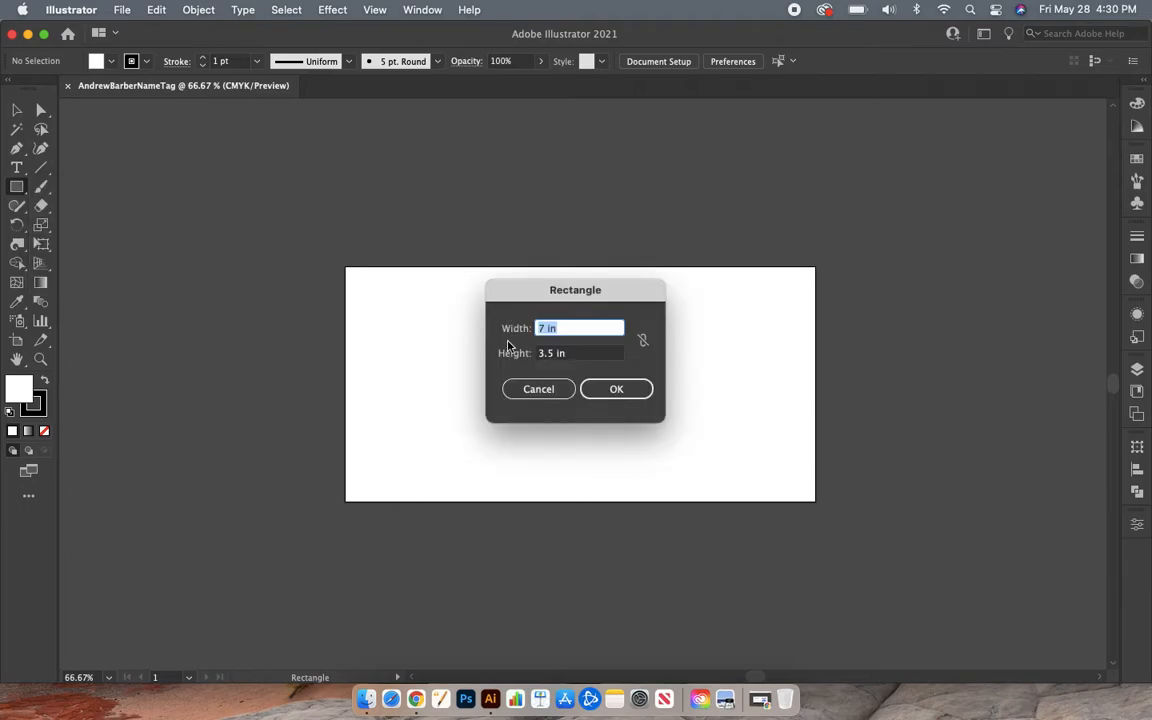
click(519, 390)
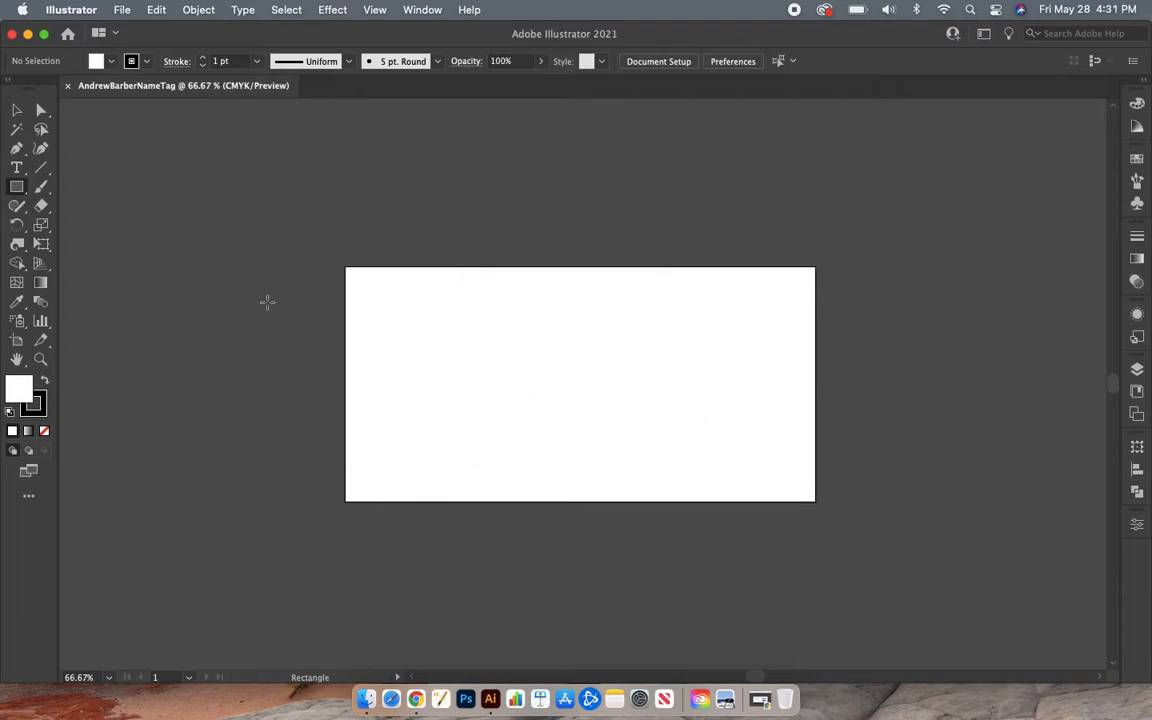
key(l)
- Draw a large circle over the artboard and move it up to centre it
mouse_move(433, 276)
mouse_down()
mouse_move(674, 404)
mouse_move(507, 540)
mouse_move(721, 558)
mouse_move(733, 583)
mouse_move(643, 481)
mouse_move(650, 408)
mouse_move(760, 500)
mouse_move(681, 578)
mouse_move(635, 511)
mouse_move(597, 537)
mouse_move(617, 604)
mouse_move(735, 597)
mouse_move(617, 440)
mouse_move(681, 481)
mouse_move(732, 558)
mouse_move(581, 413)
mouse_move(718, 584)
mouse_move(653, 502)
mouse_move(704, 571)
mouse_move(550, 424)
mouse_move(694, 548)
mouse_move(650, 519)
mouse_move(684, 556)
mouse_up()
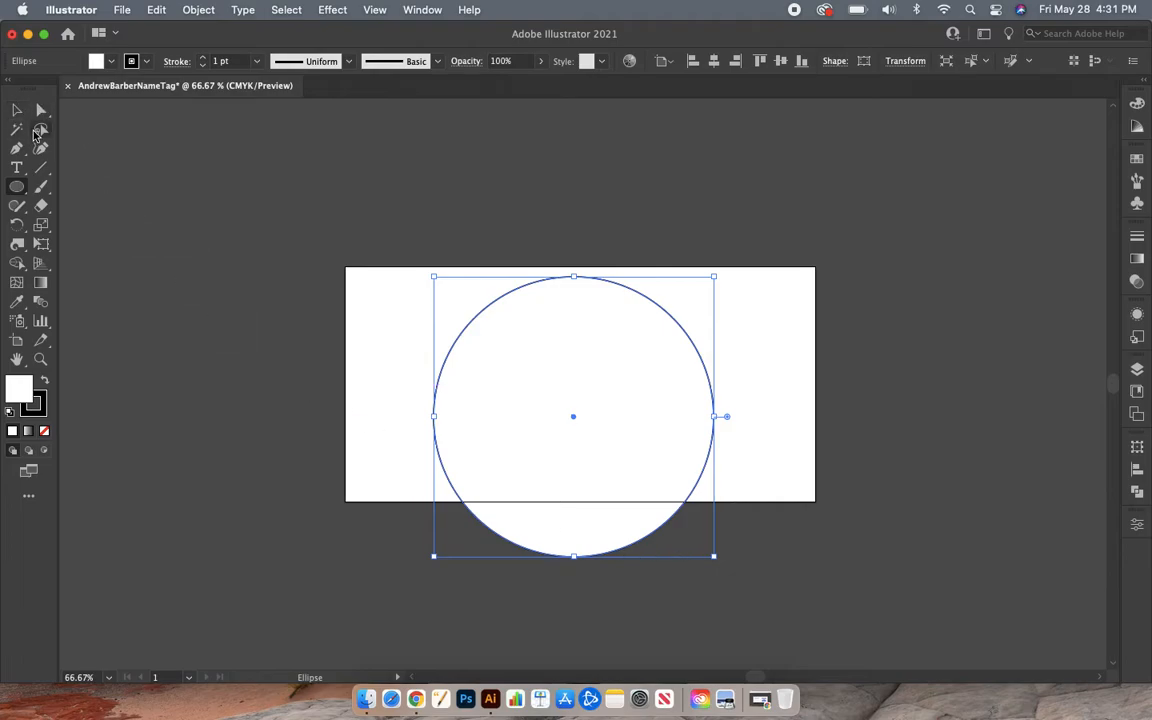
click(15, 112)
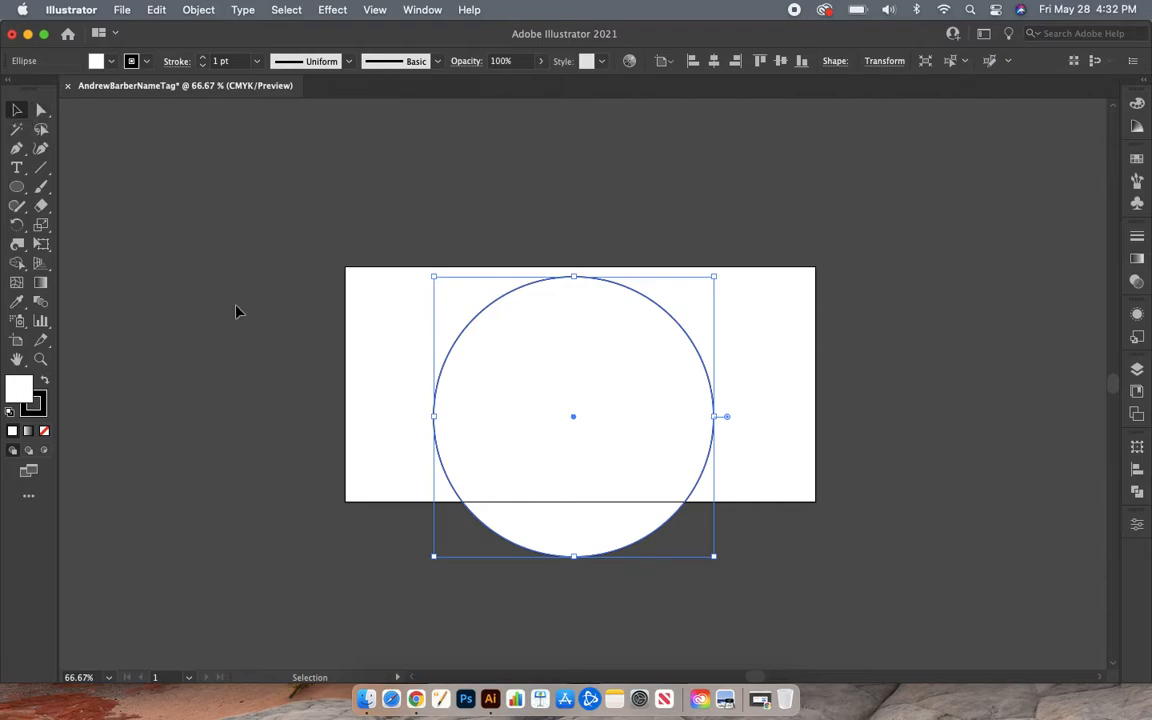
mouse_move(476, 380)
mouse_down()
mouse_move(465, 342)
mouse_move(465, 368)
mouse_move(465, 355)
mouse_move(486, 353)
mouse_move(476, 357)
mouse_up()
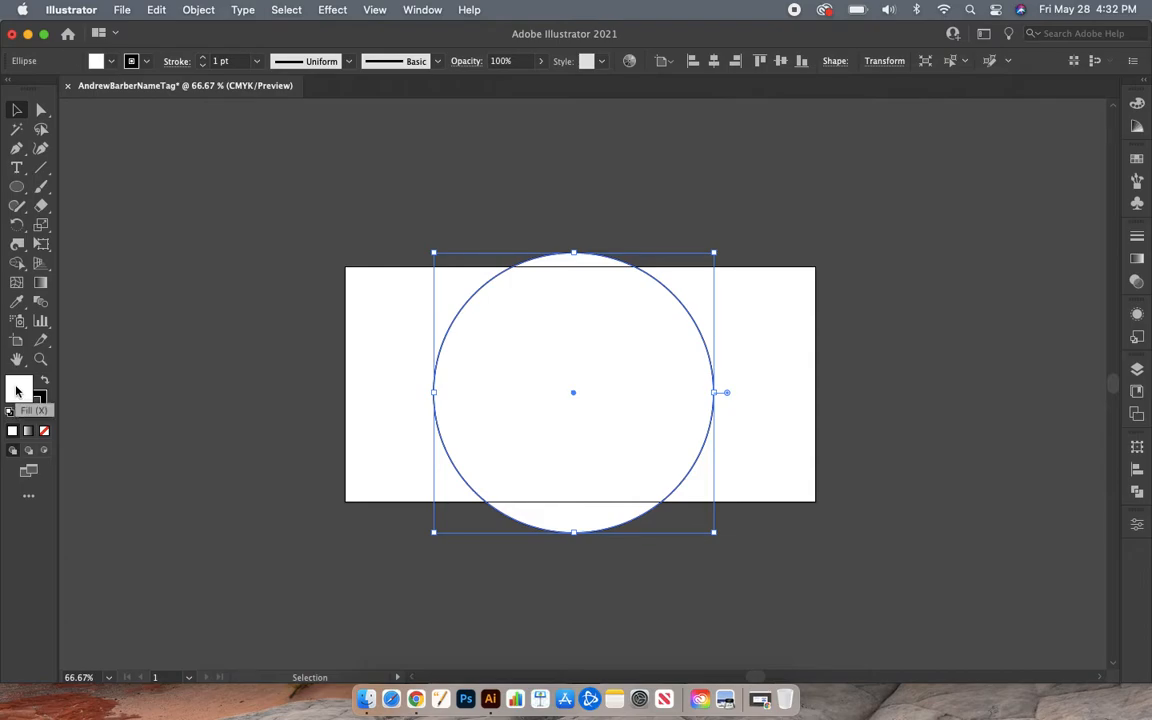
- Give the circle a red fill, hex FC034A, using the Color Picker
double_click(16, 390)
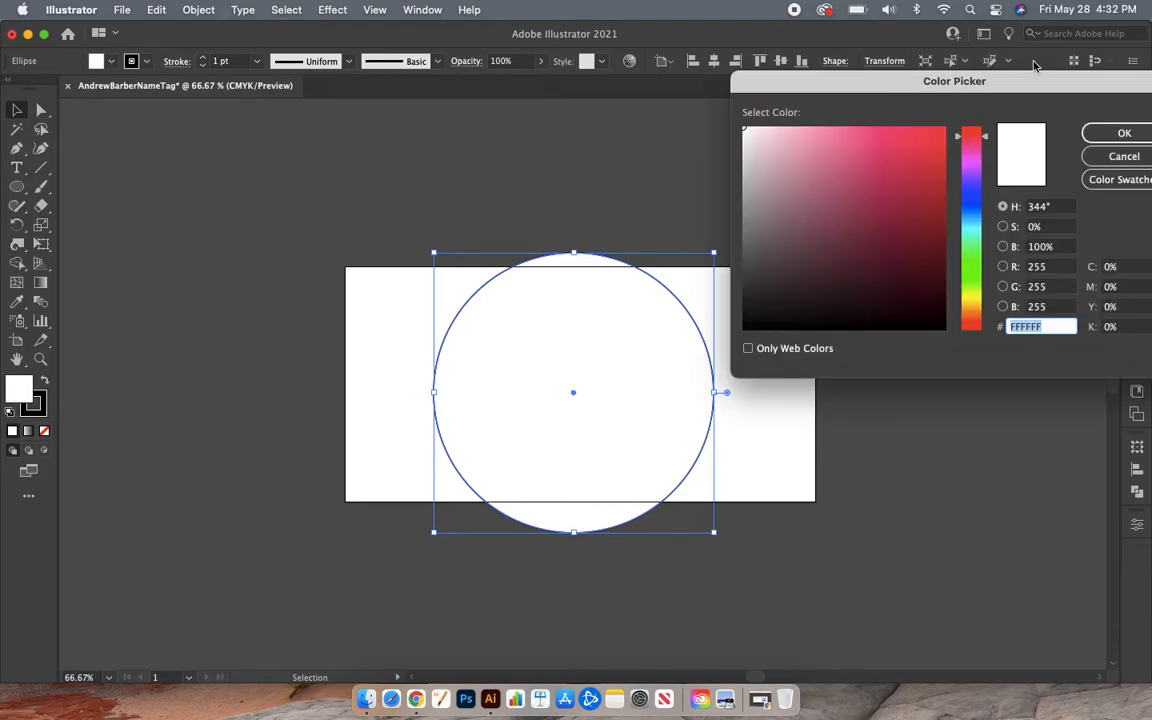
drag(933, 167, 942, 129)
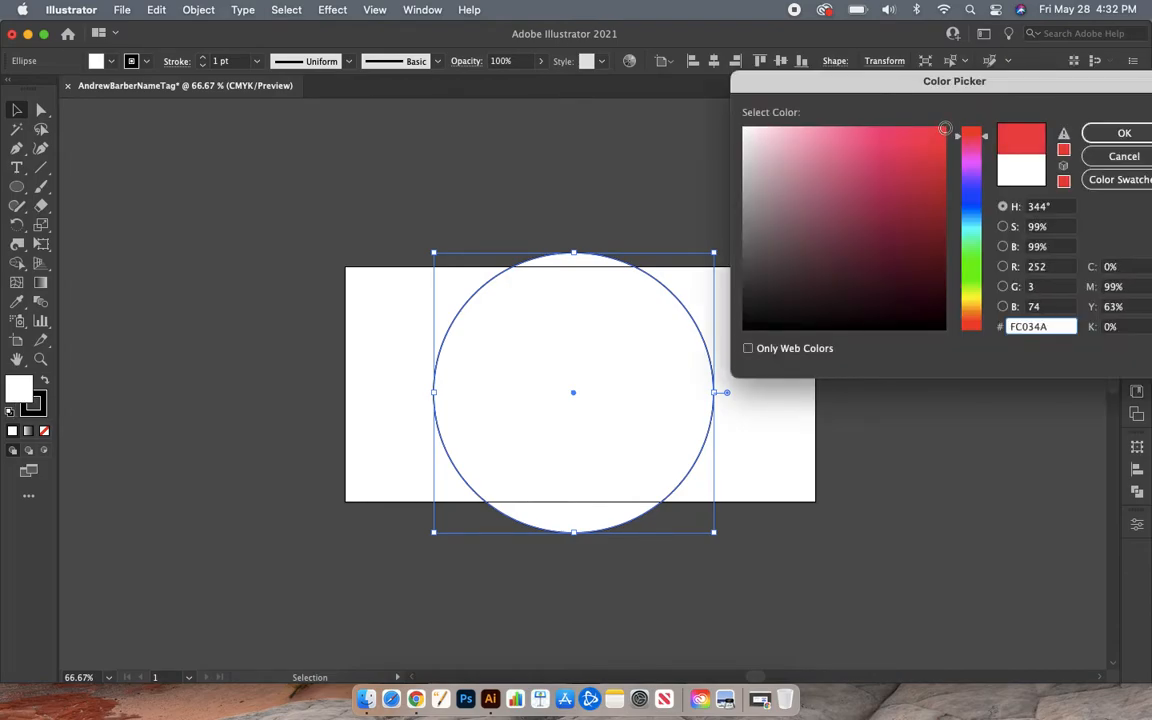
click(1118, 134)
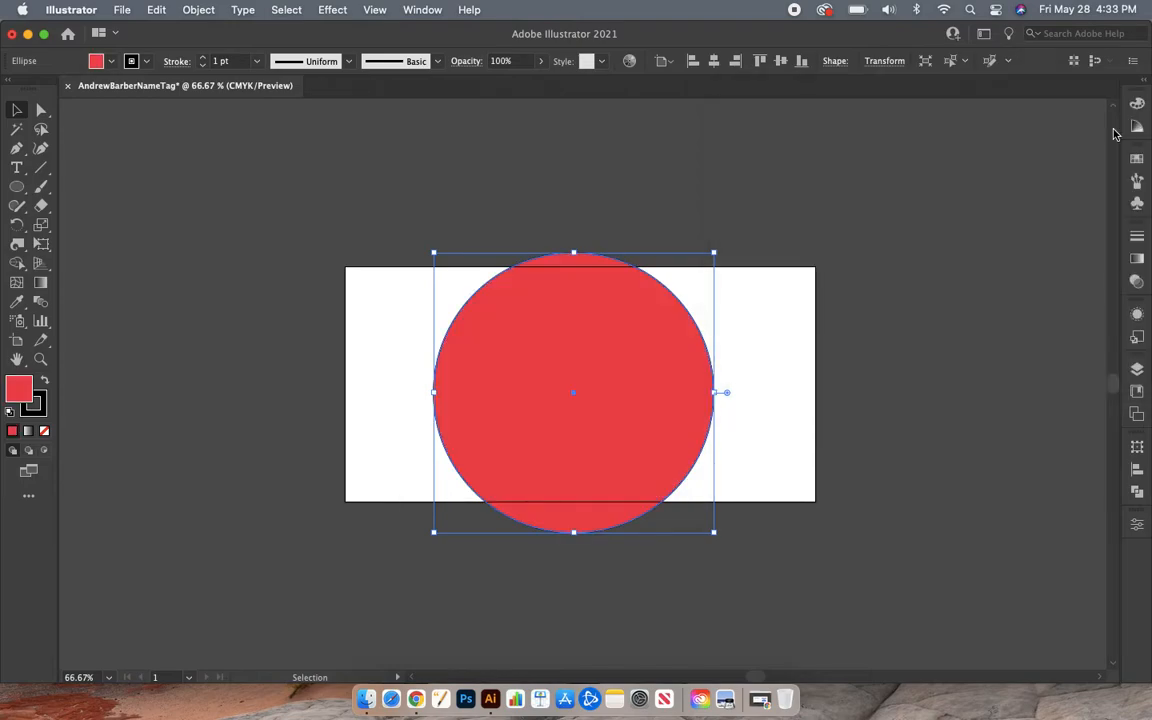
- Change the circle's fill to dark navy blue (0D0D5E), then deselect it
double_click(31, 392)
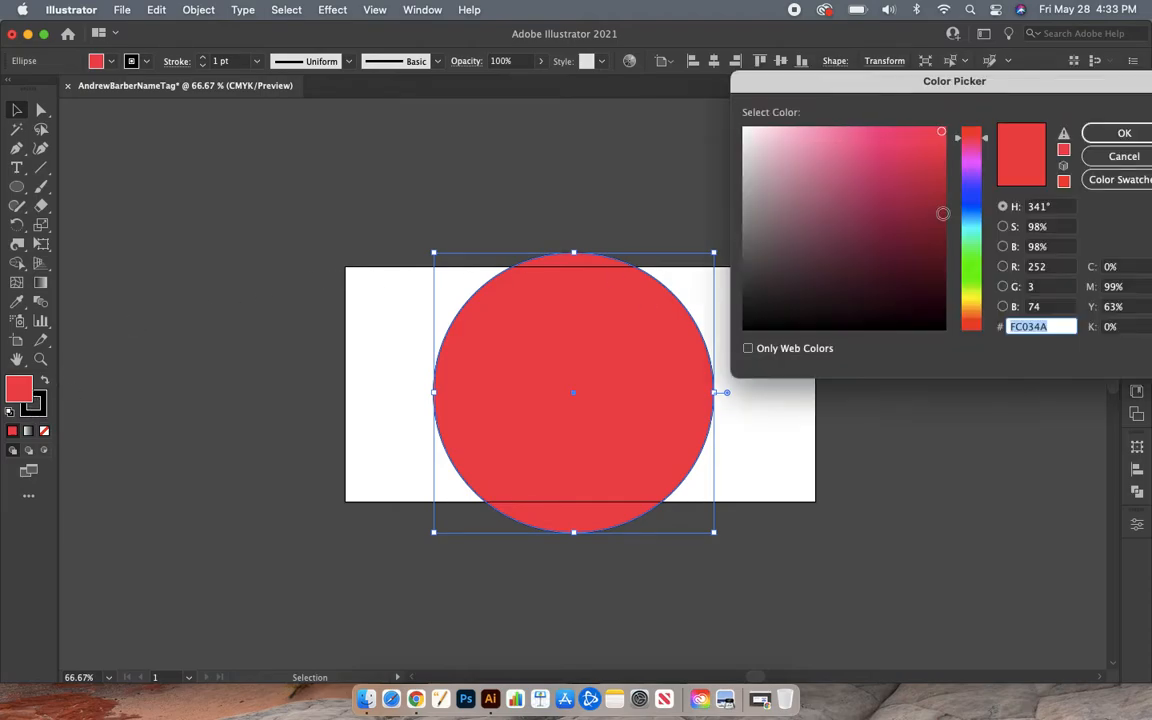
click(980, 197)
mouse_move(982, 203)
mouse_down()
mouse_move(972, 221)
mouse_move(973, 200)
mouse_move(920, 231)
mouse_move(905, 267)
mouse_move(897, 260)
mouse_move(919, 253)
mouse_move(972, 279)
mouse_move(977, 137)
mouse_move(980, 195)
mouse_up()
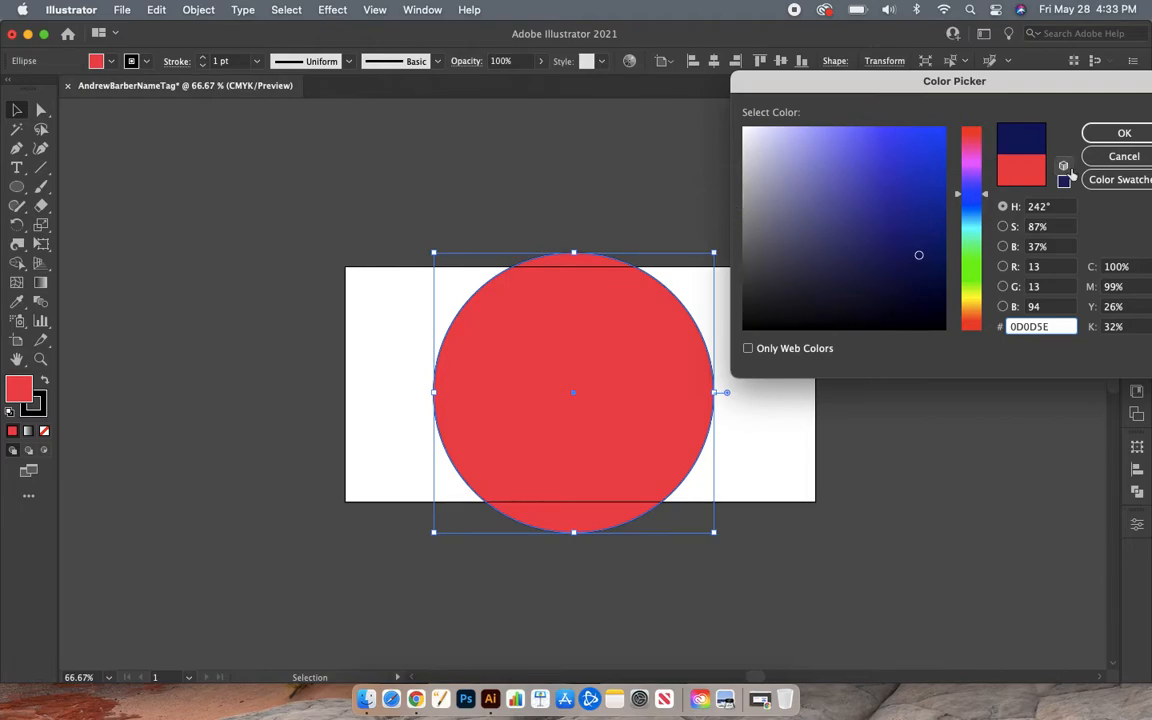
click(1124, 134)
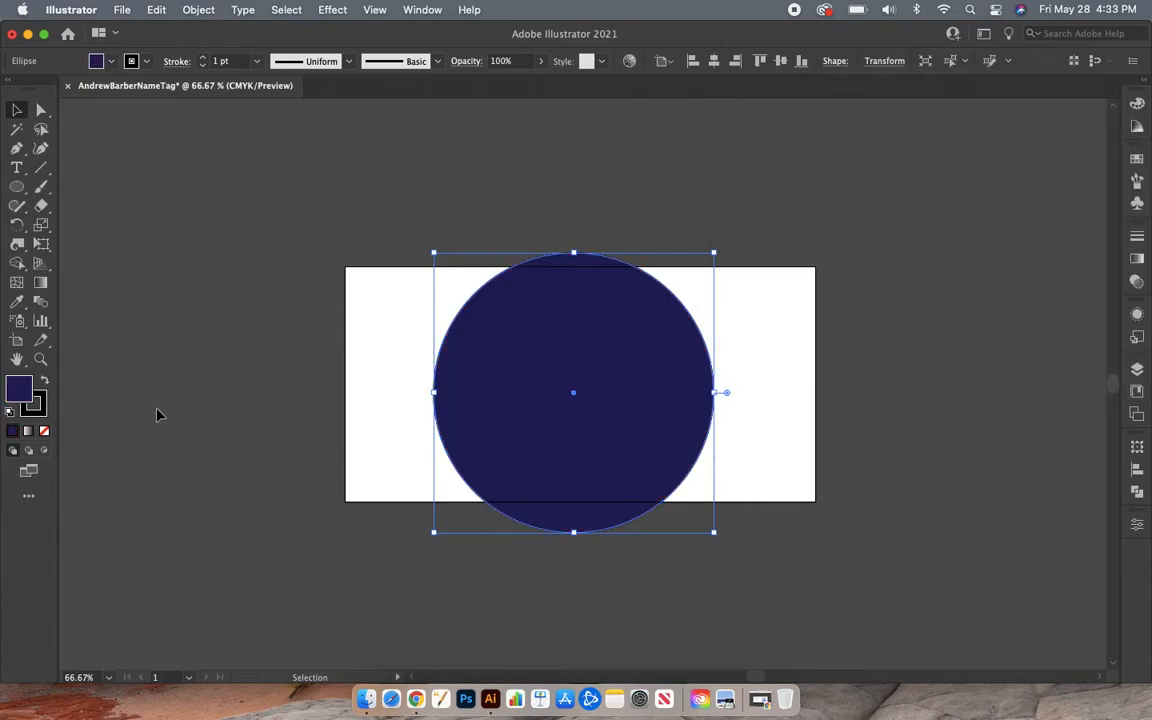
click(222, 425)
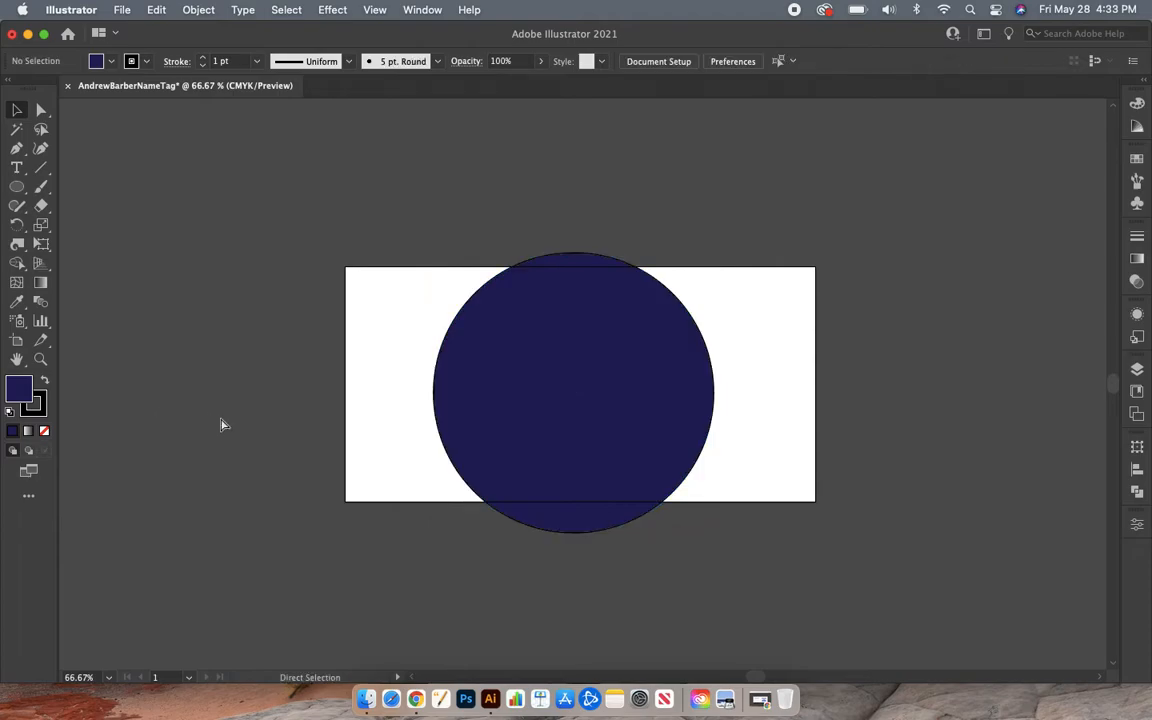
key(super+equal)
key(super+equal)
key(super+equal)
key(super+equal)
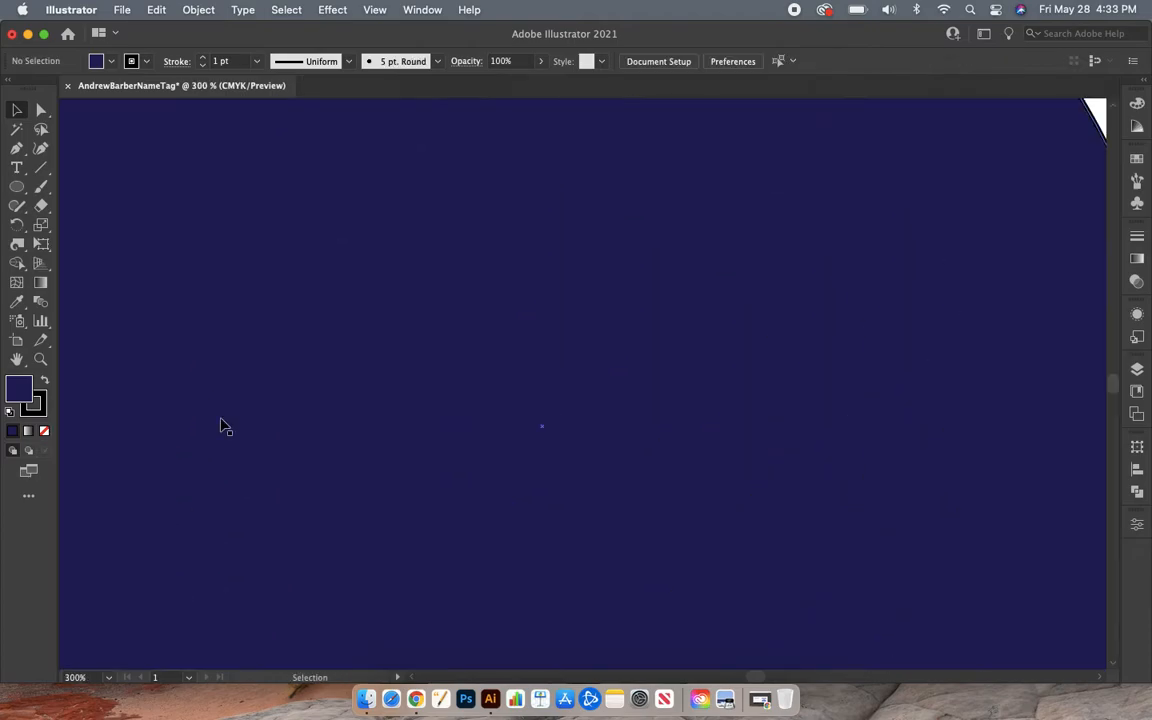
scroll(270, 432, left, 5)
scroll(270, 432, left, 1)
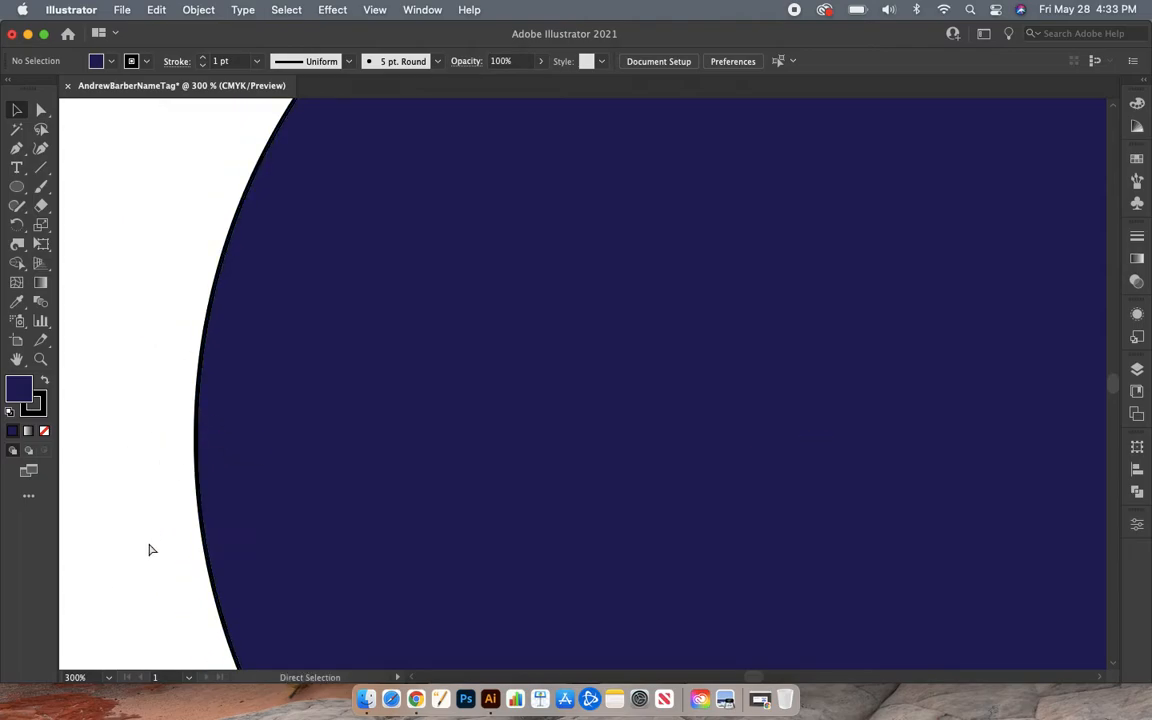
key(super+1)
scroll(150, 549, right, 1)
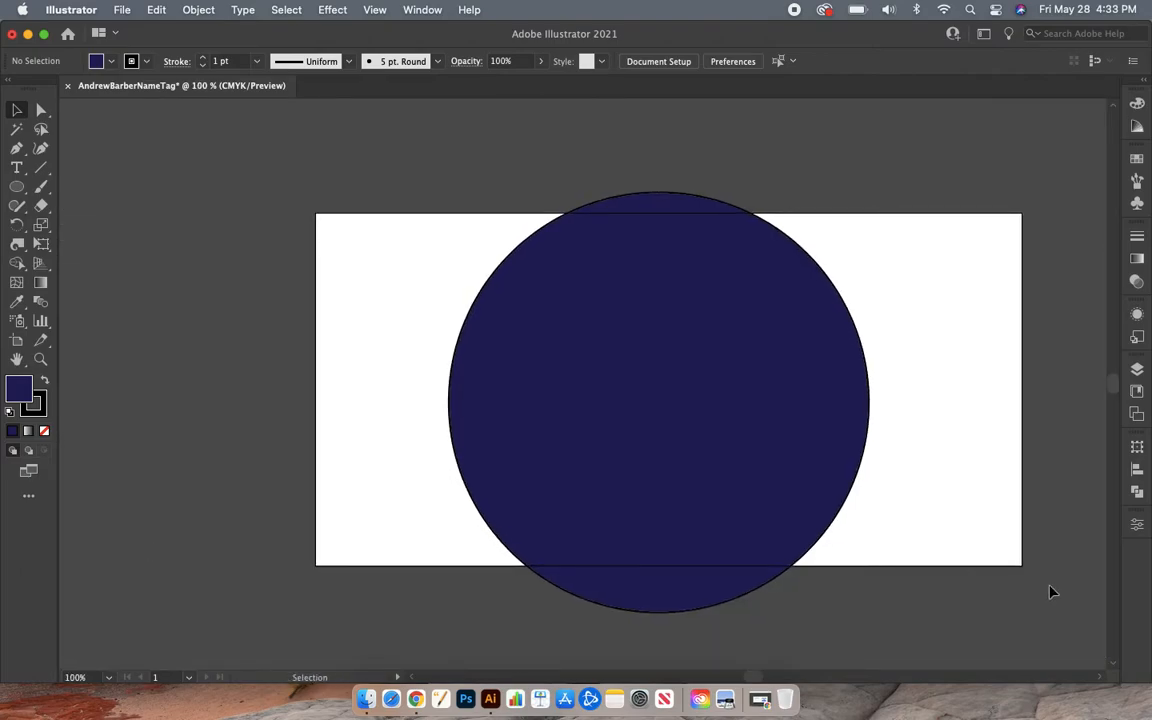
scroll(1051, 591, right, 5)
scroll(1051, 591, down, 1)
scroll(1051, 591, right, 1)
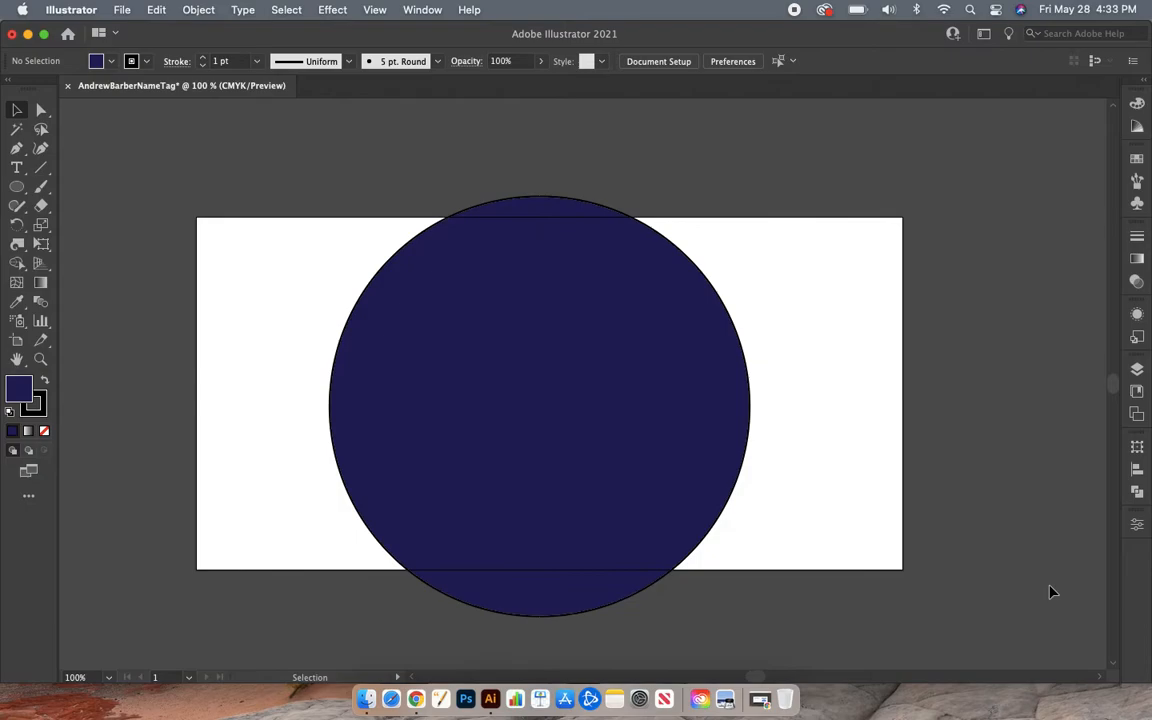
- Set the navy circle's stroke to None in the Color panel, leaving a borderless disc
click(44, 409)
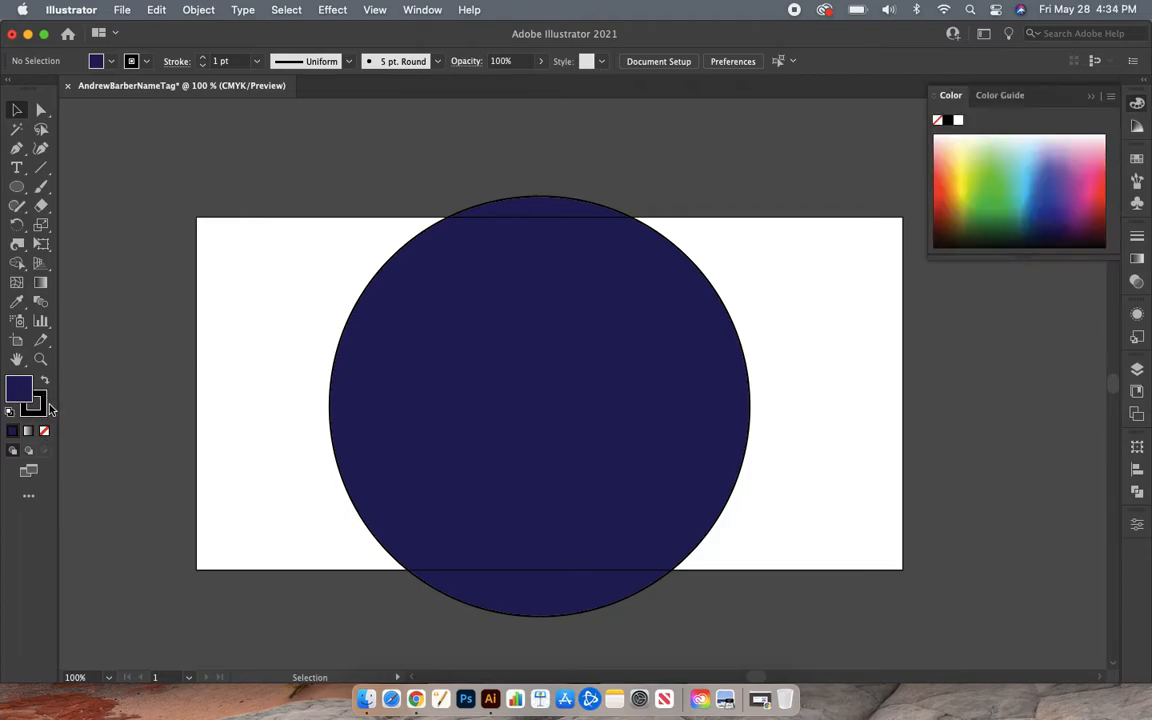
click(33, 402)
click(16, 389)
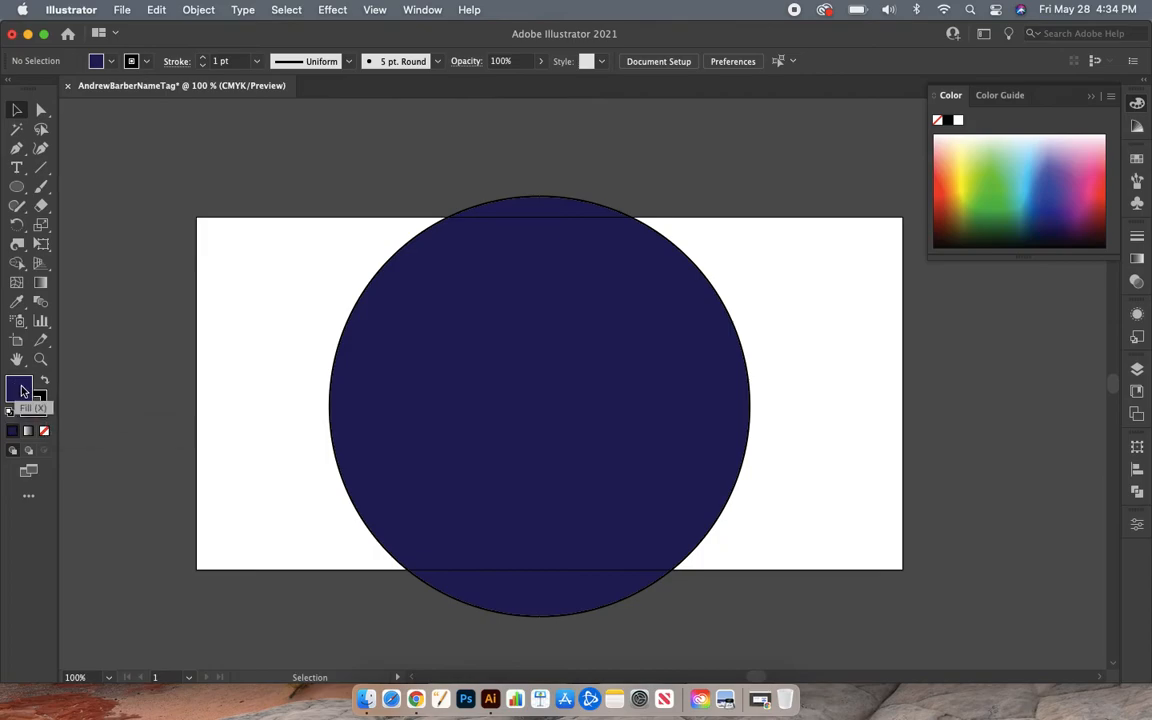
click(45, 411)
click(16, 389)
click(42, 412)
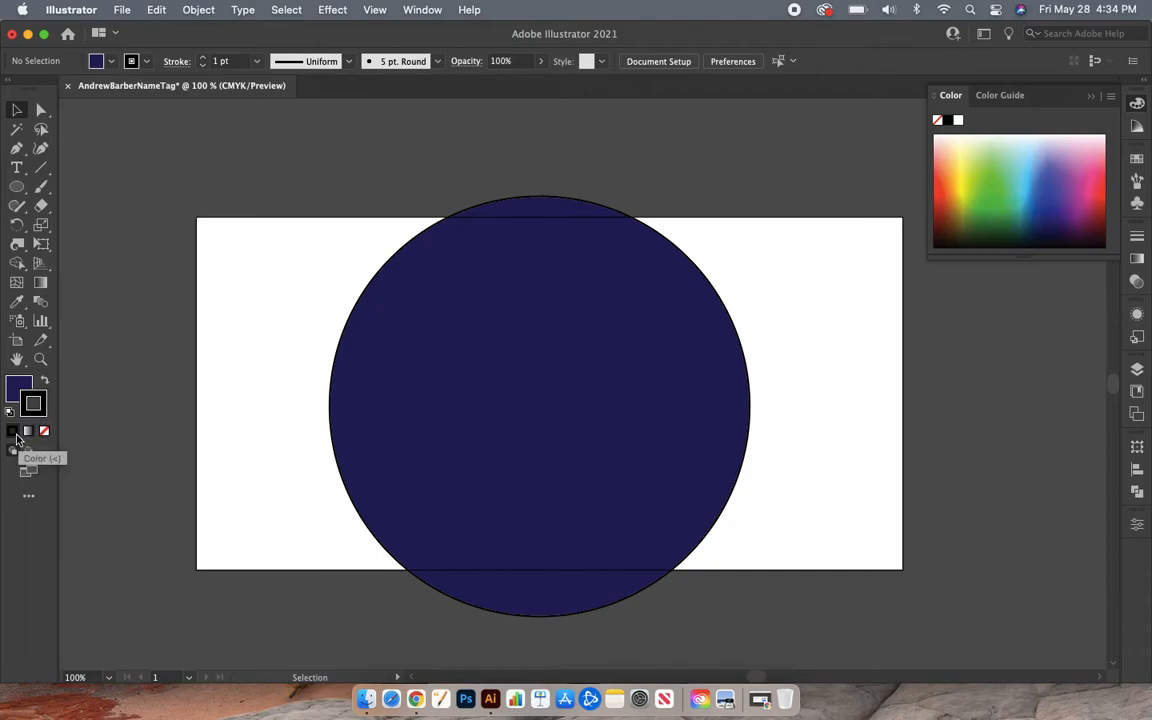
click(44, 433)
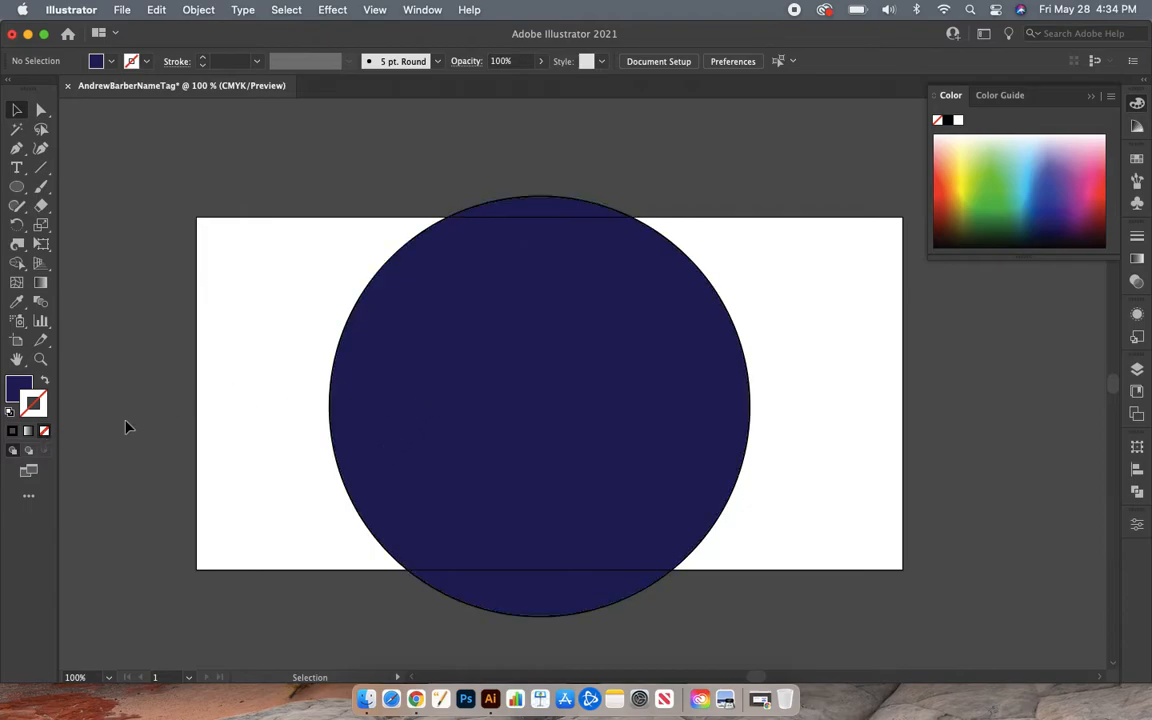
click(383, 353)
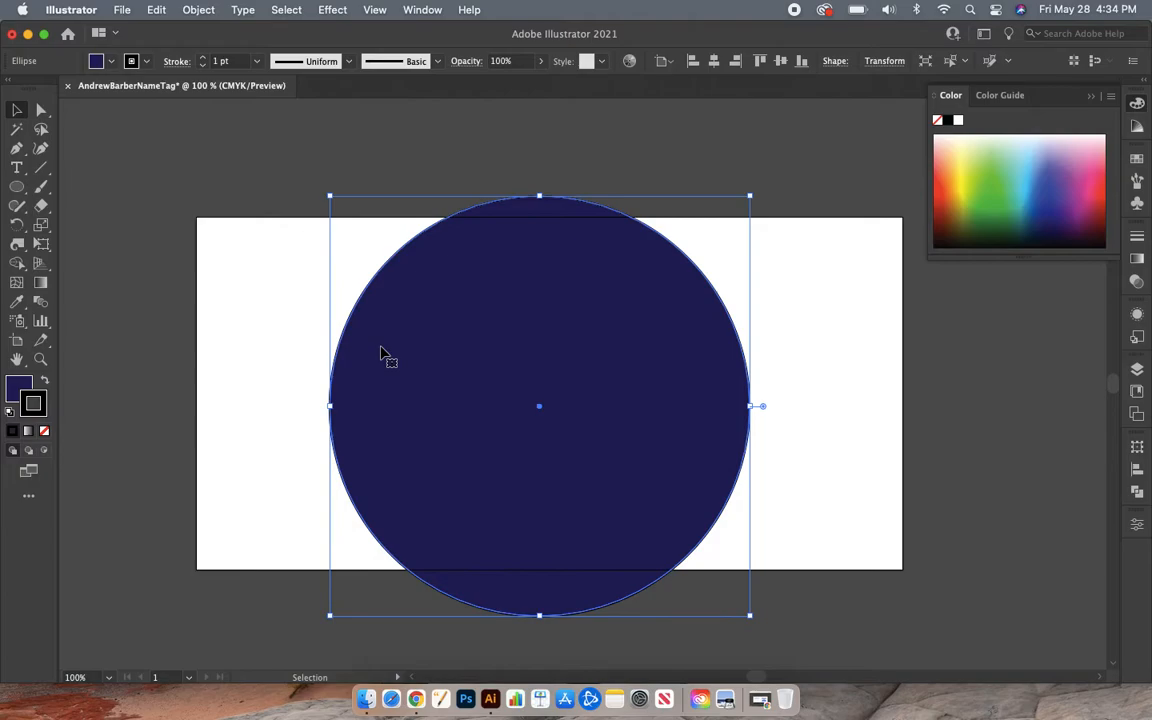
click(44, 431)
click(135, 365)
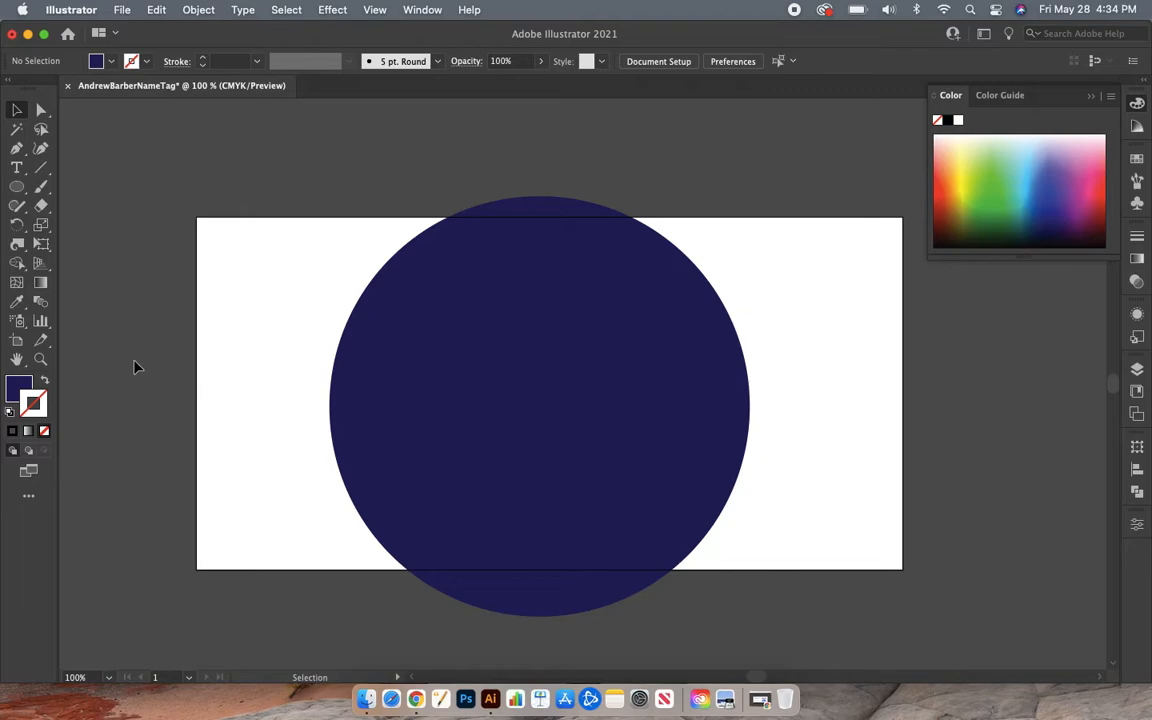
click(398, 406)
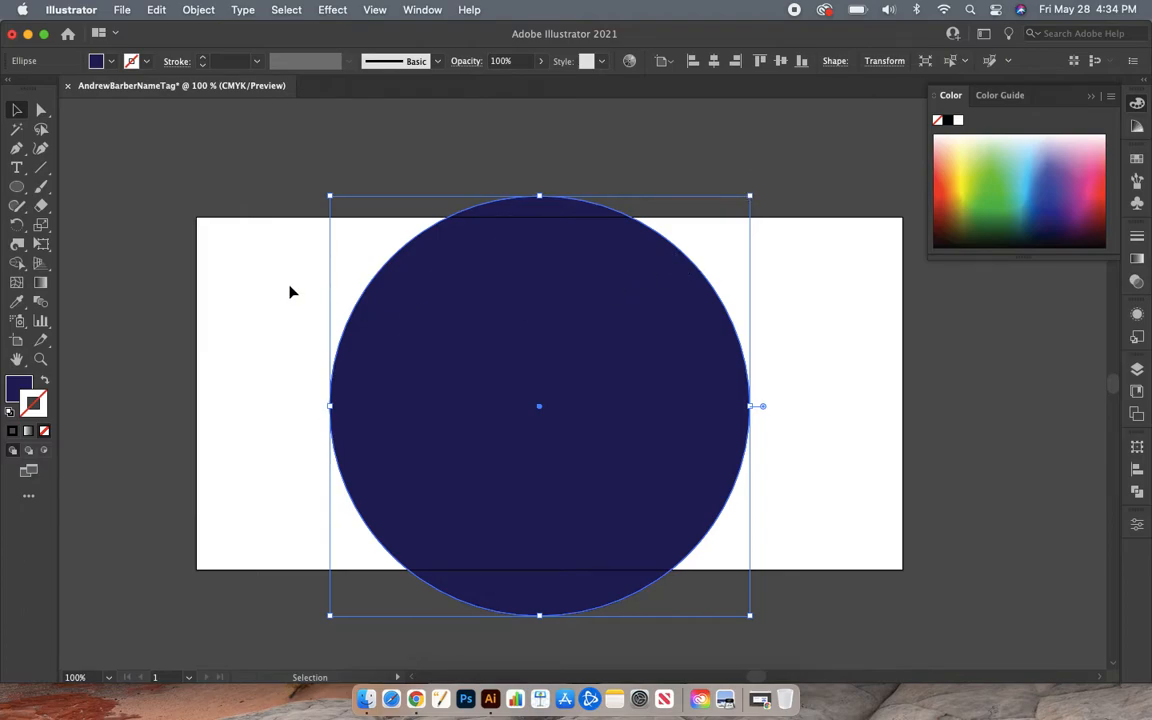
click(149, 309)
click(462, 312)
double_click(17, 392)
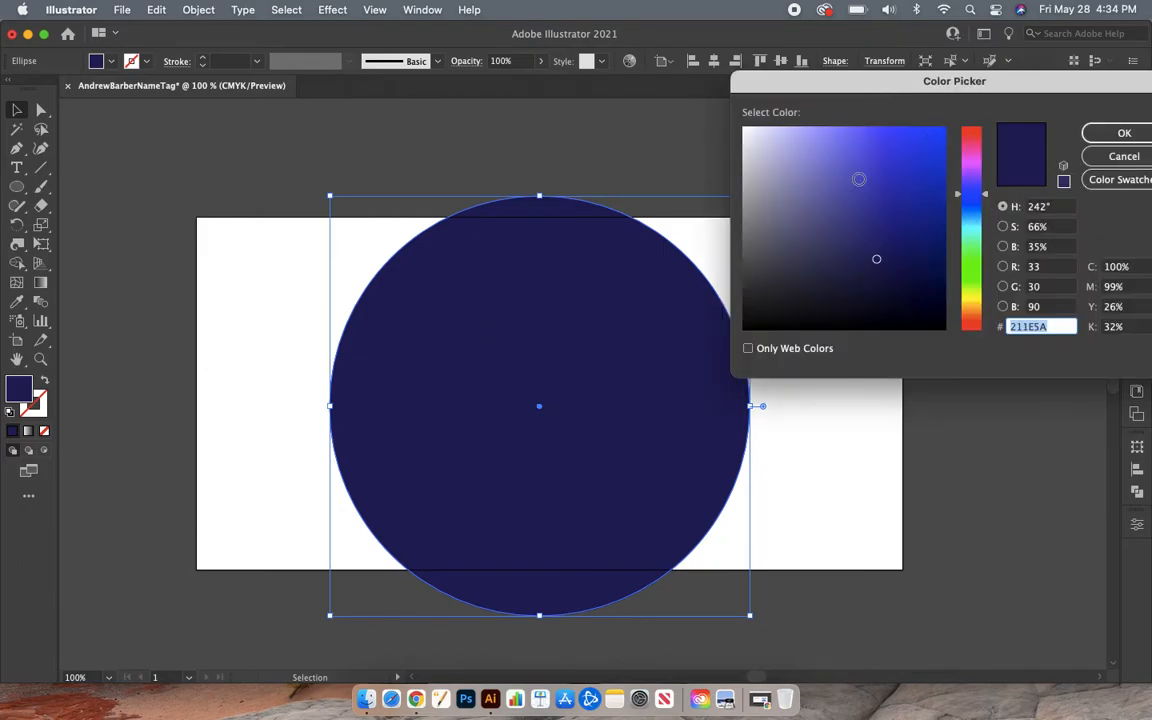
click(1118, 133)
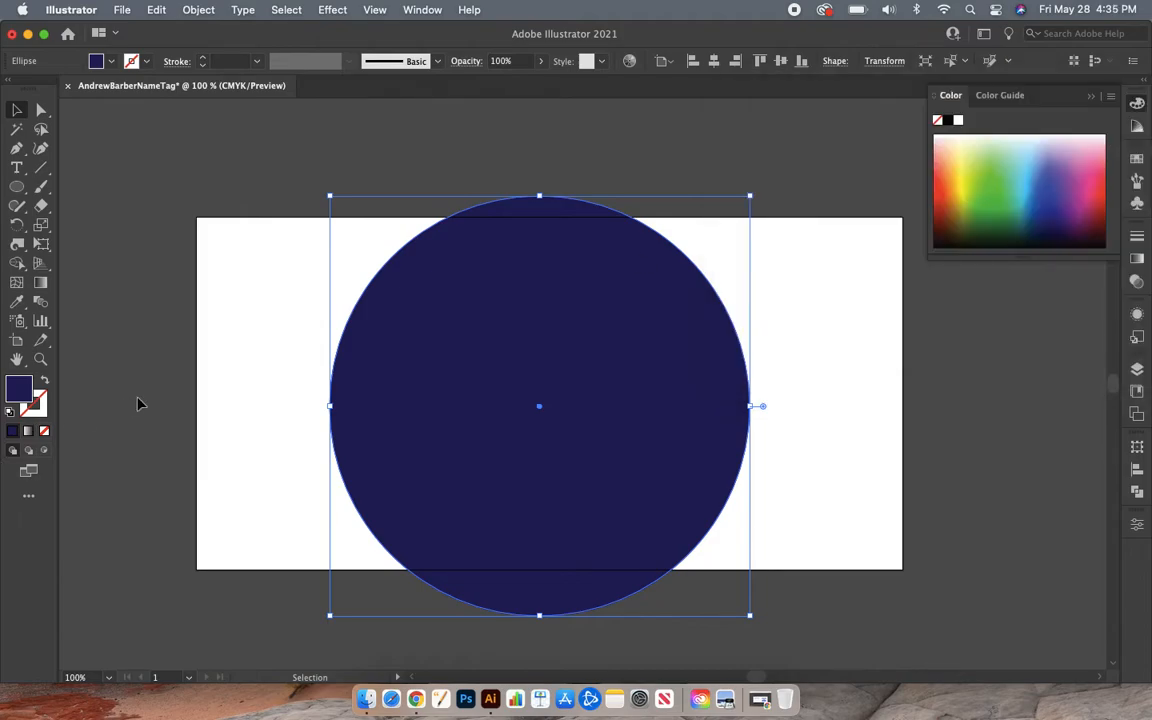
- With the Mesh Tool, add mesh points at the circle's centre and lower left, dragging each to curve the lines
click(18, 284)
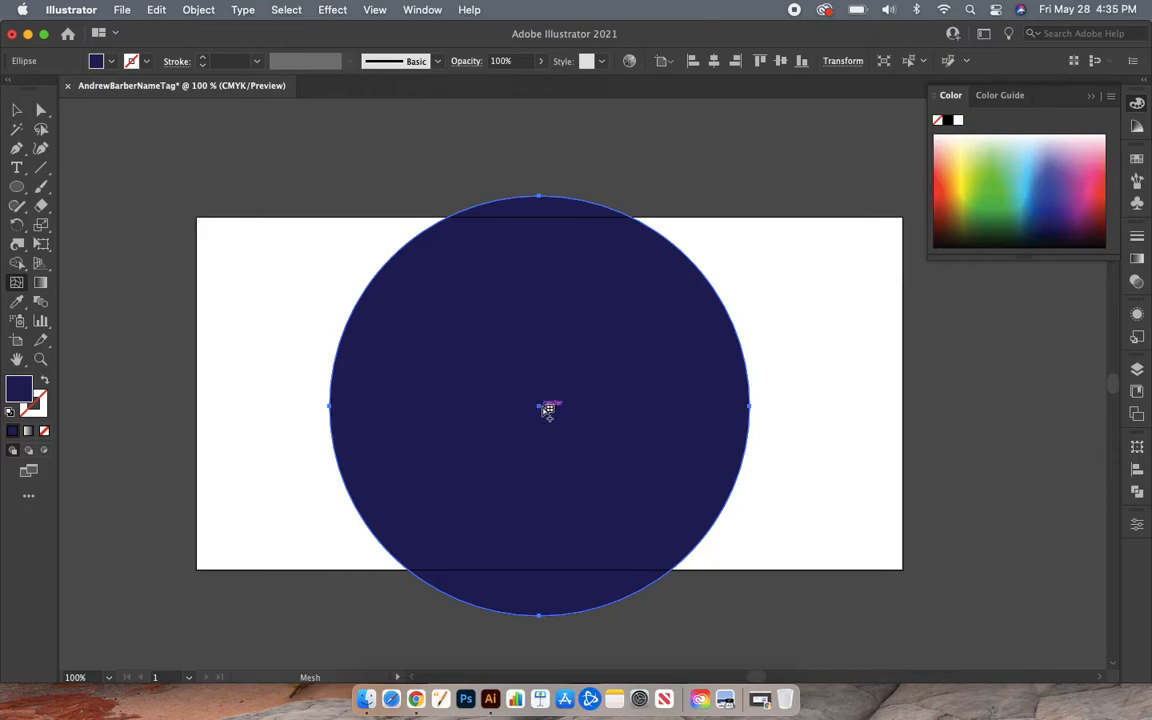
click(548, 411)
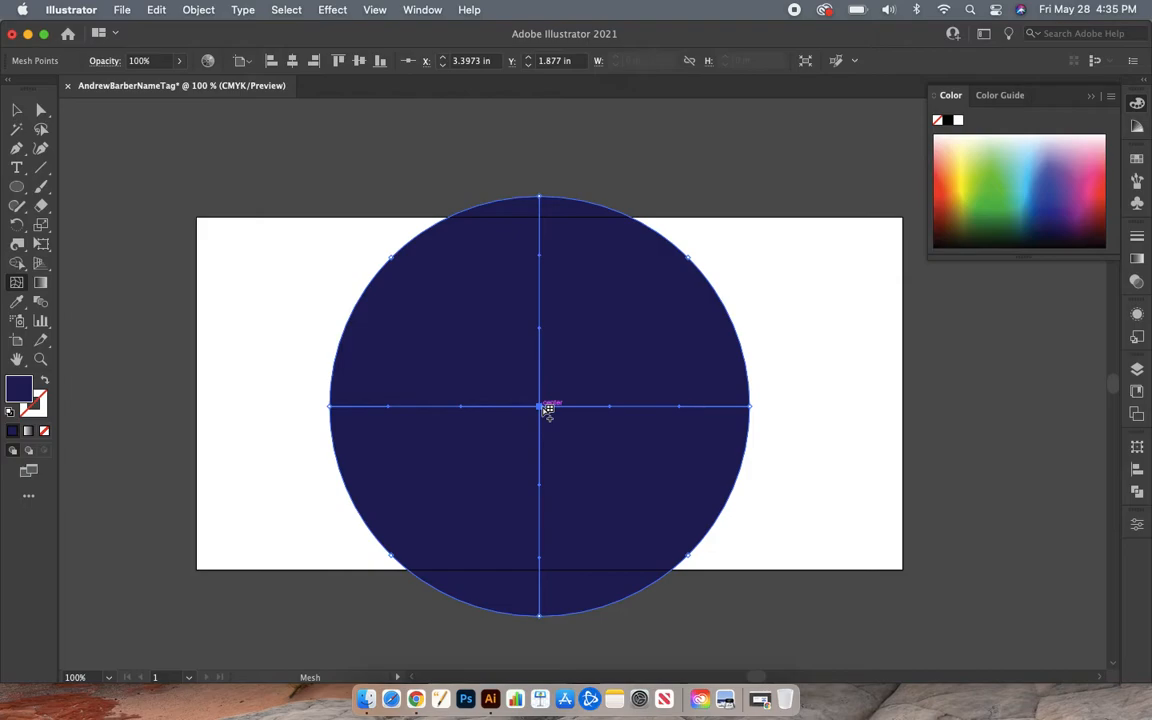
drag(548, 411, 615, 346)
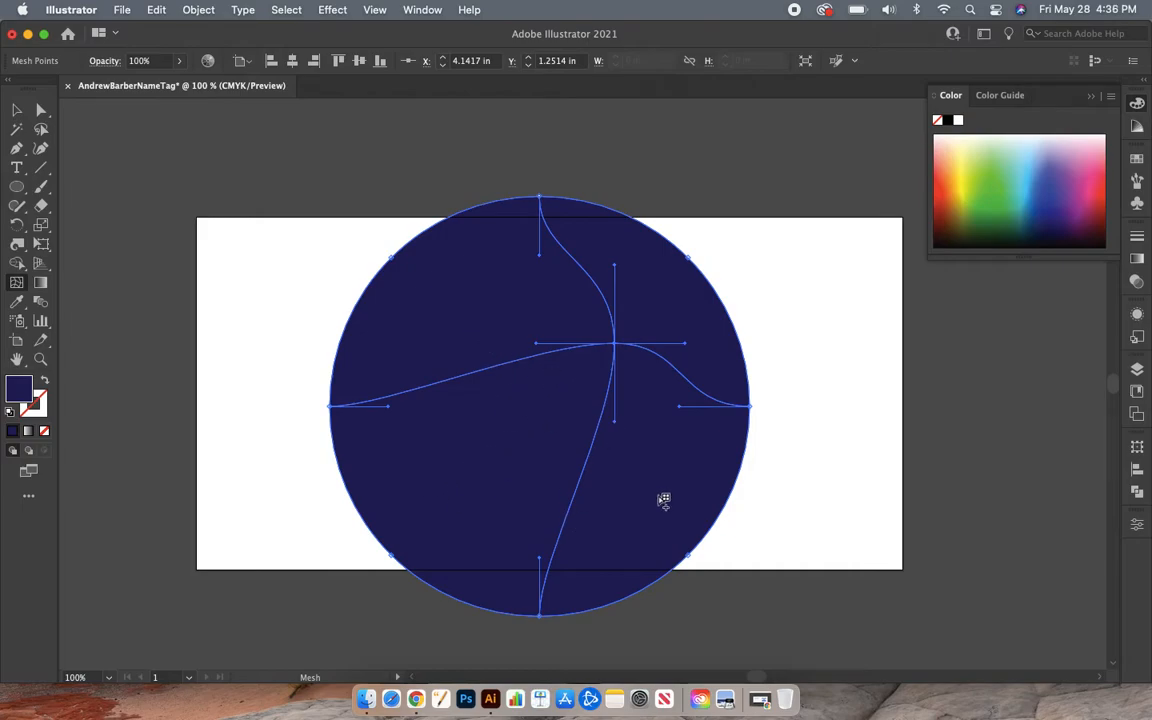
click(477, 480)
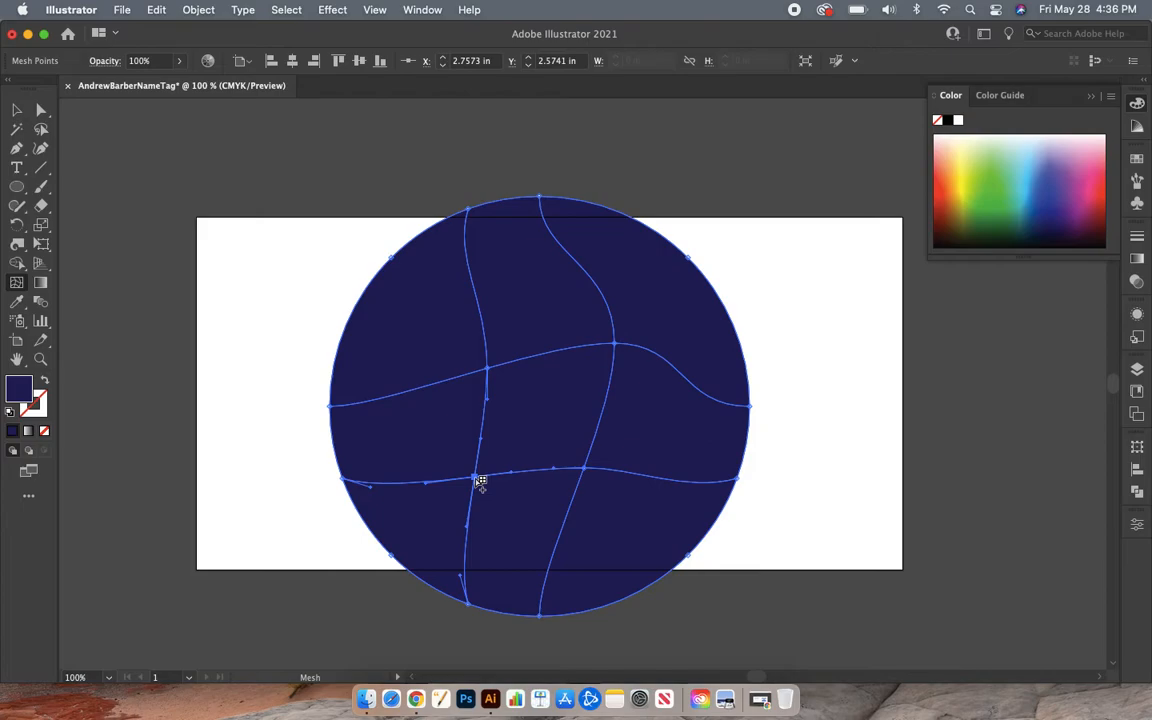
drag(480, 482, 421, 484)
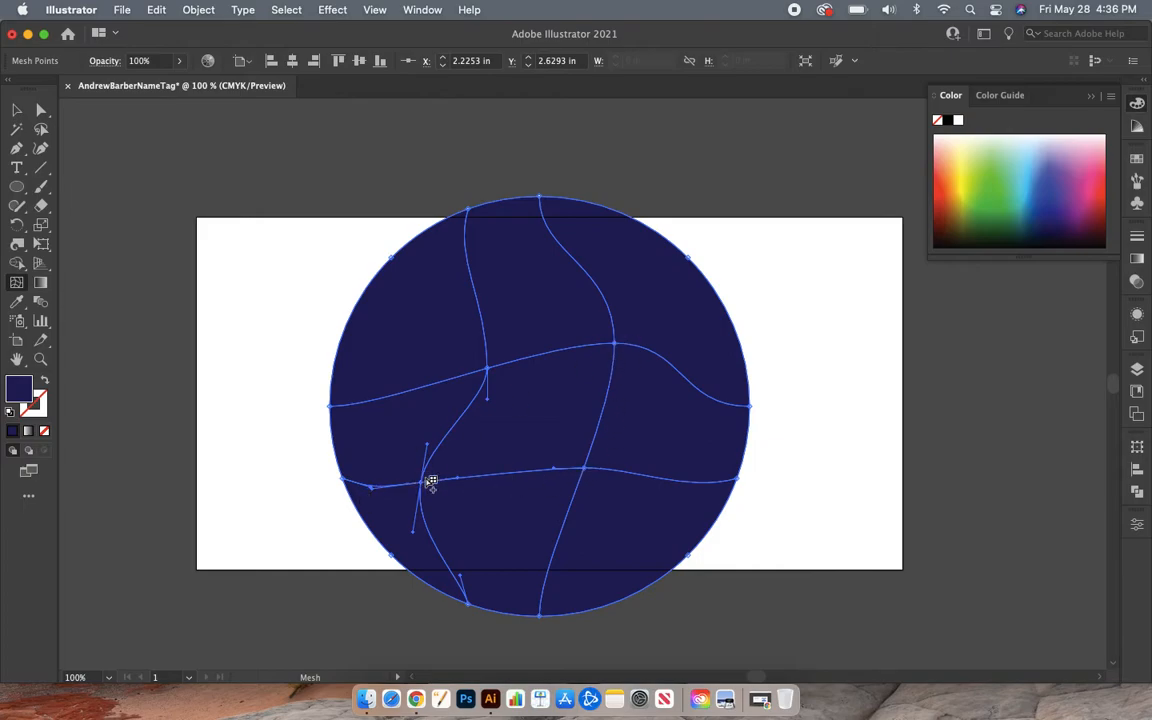
click(1142, 104)
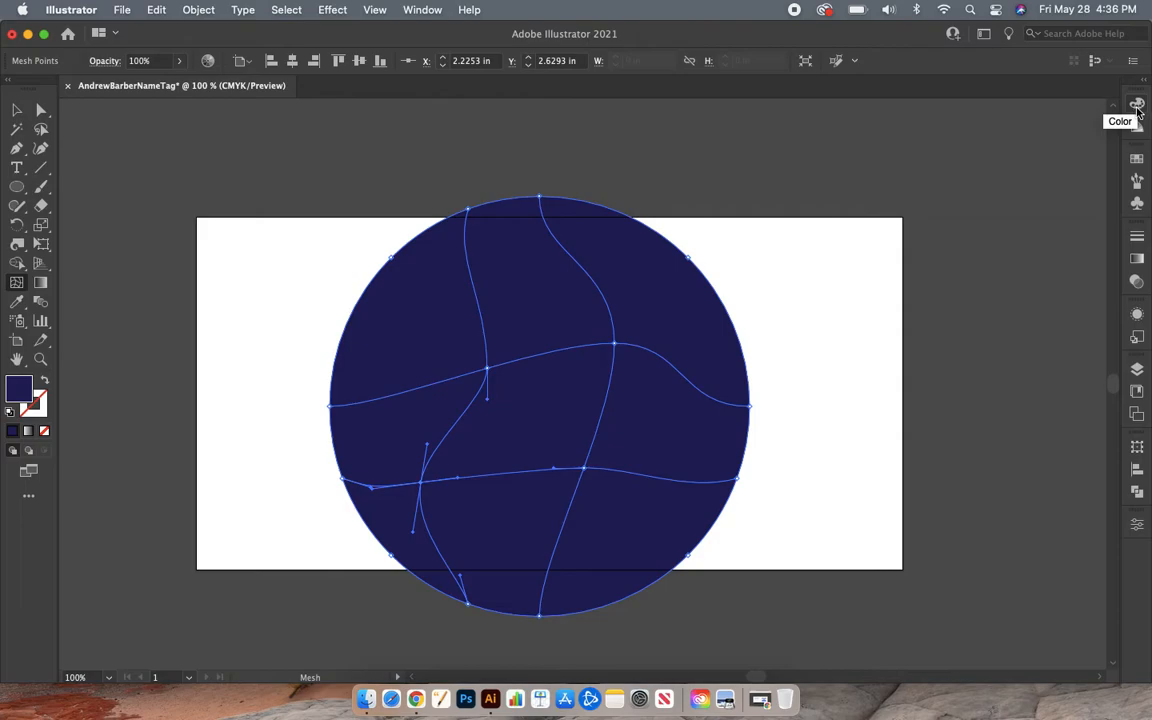
- Show the Color panel's spectrum from the Window menu
click(1136, 106)
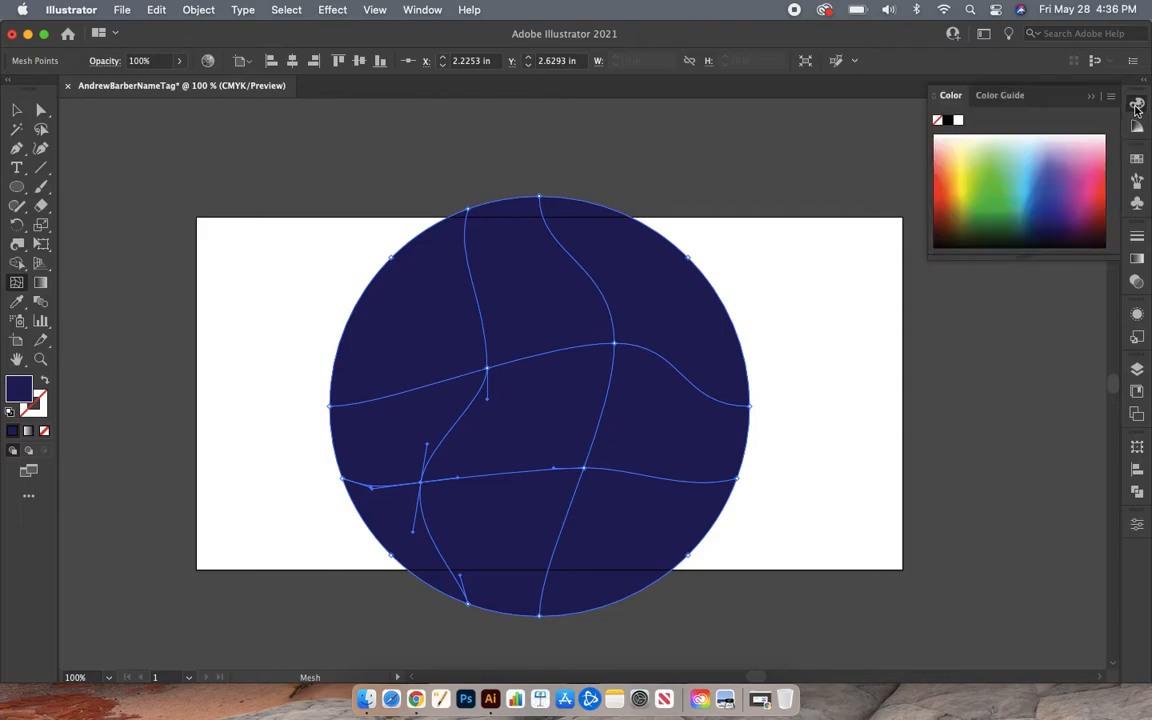
click(1137, 106)
click(1136, 106)
click(1136, 106)
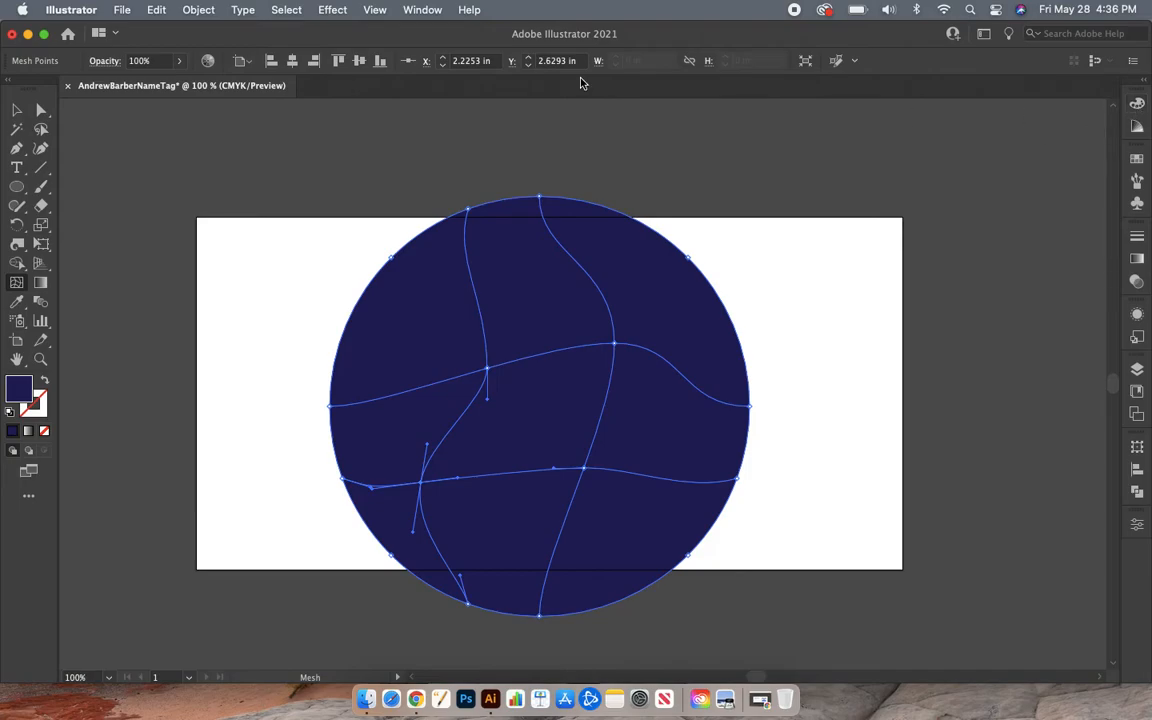
click(422, 9)
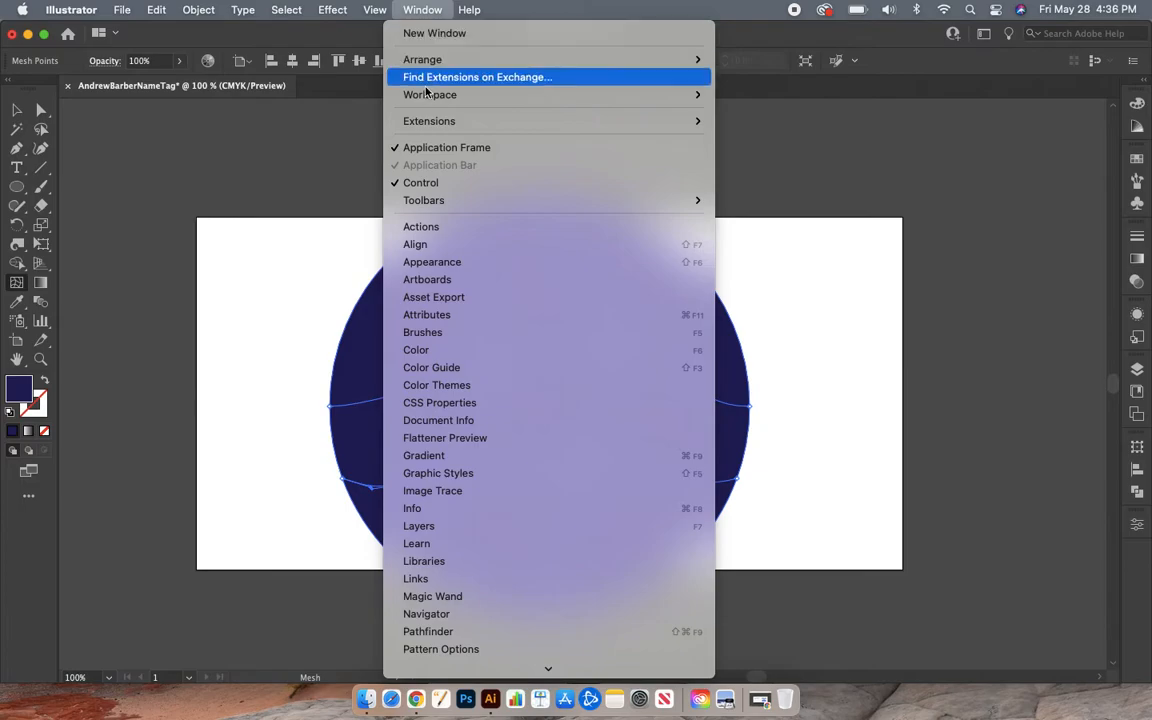
click(446, 349)
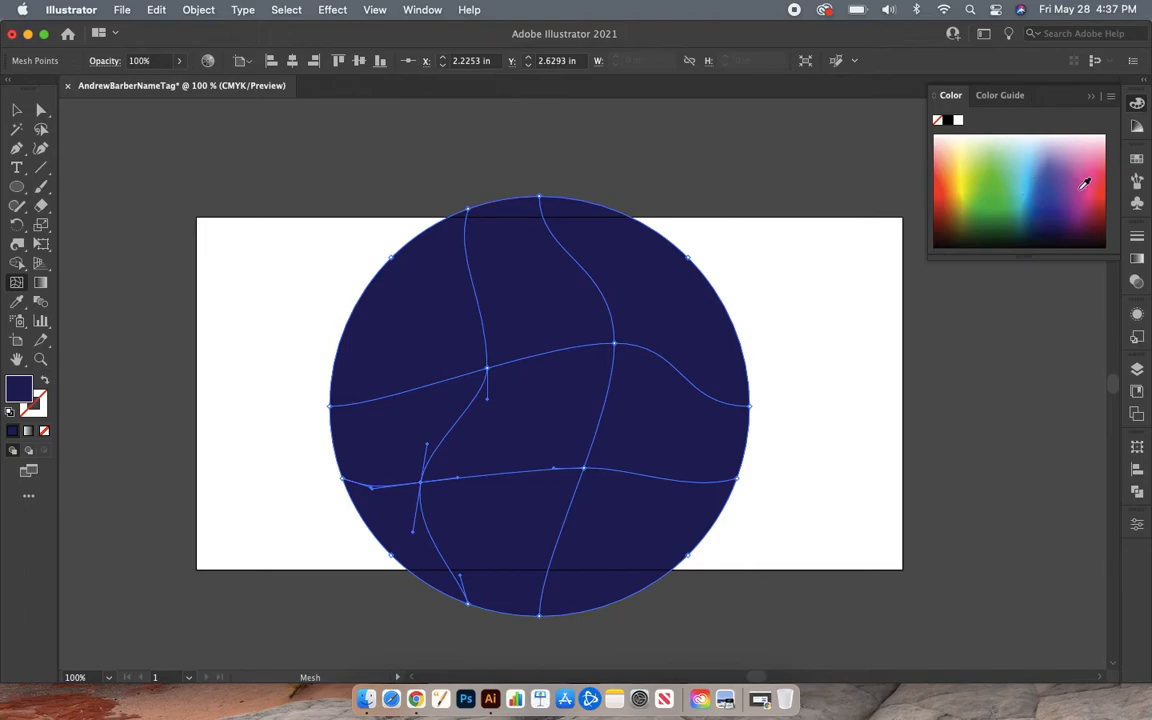
- Colour mesh points pink at lower left, yellow at upper right and light blue left of centre
mouse_move(1085, 172)
mouse_down()
mouse_move(1082, 159)
mouse_move(1090, 174)
mouse_up()
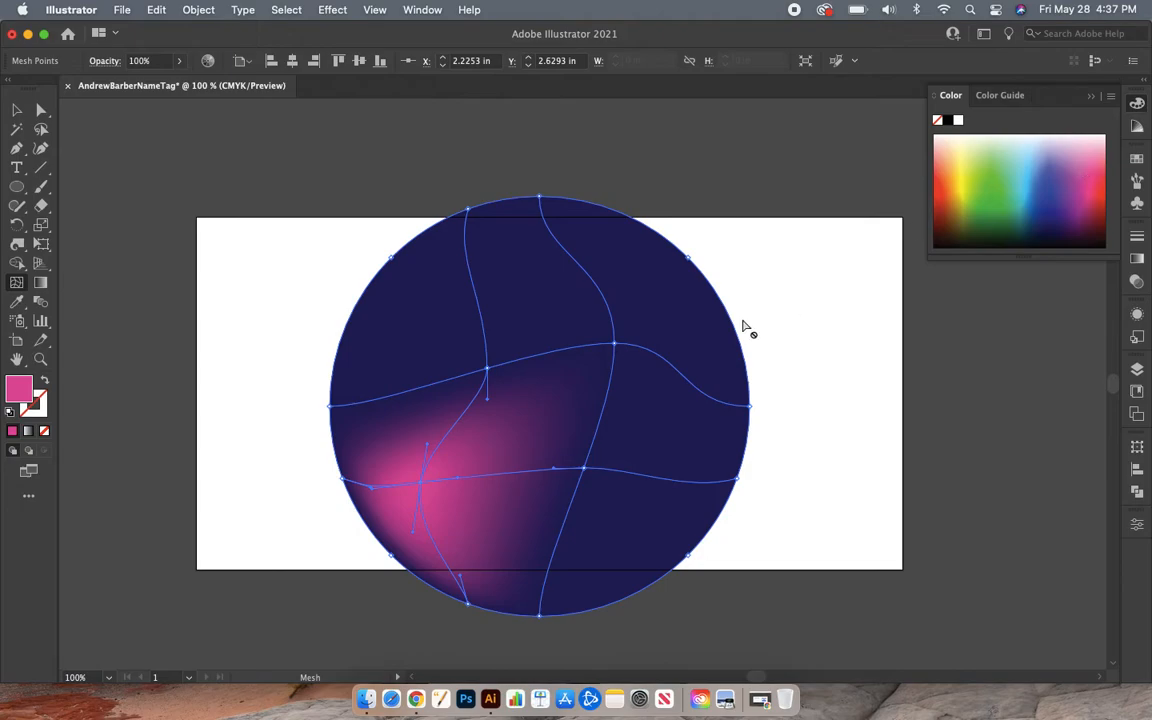
click(621, 345)
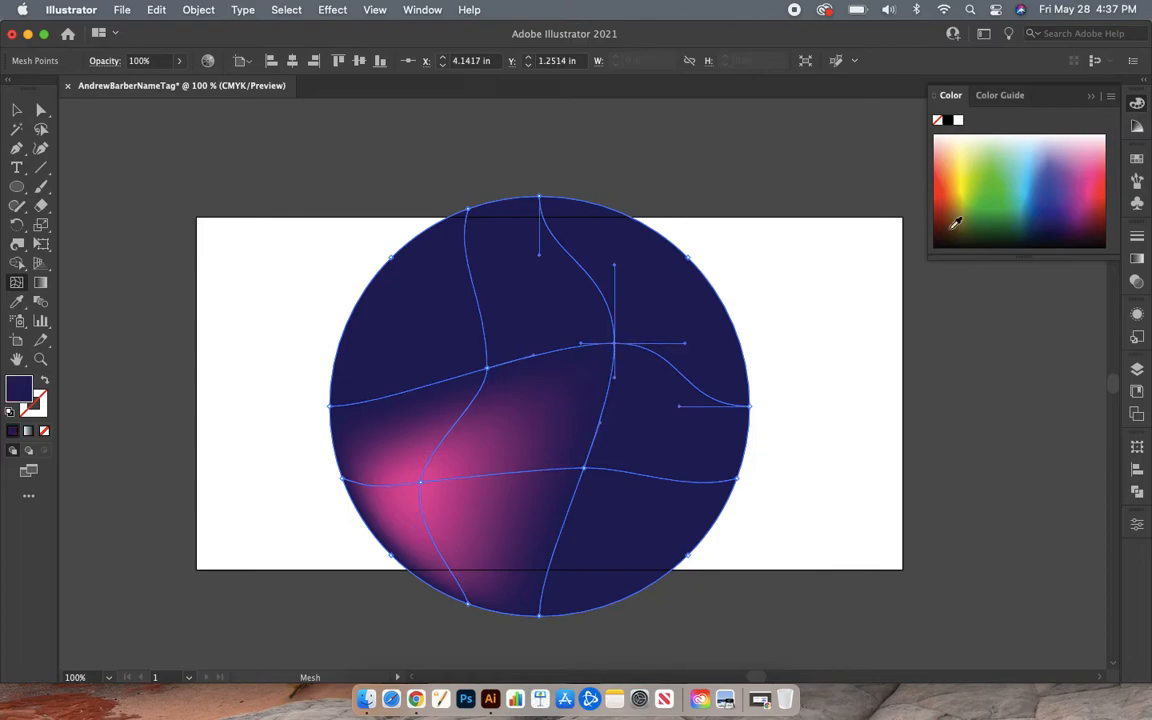
click(967, 164)
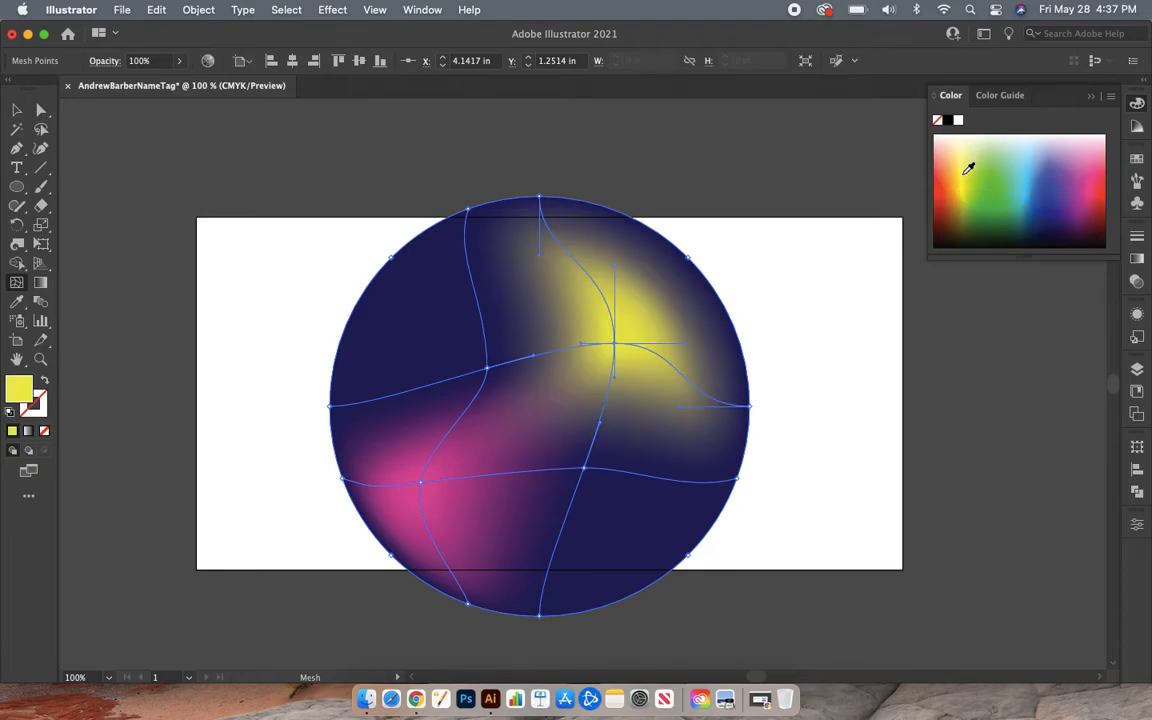
click(489, 368)
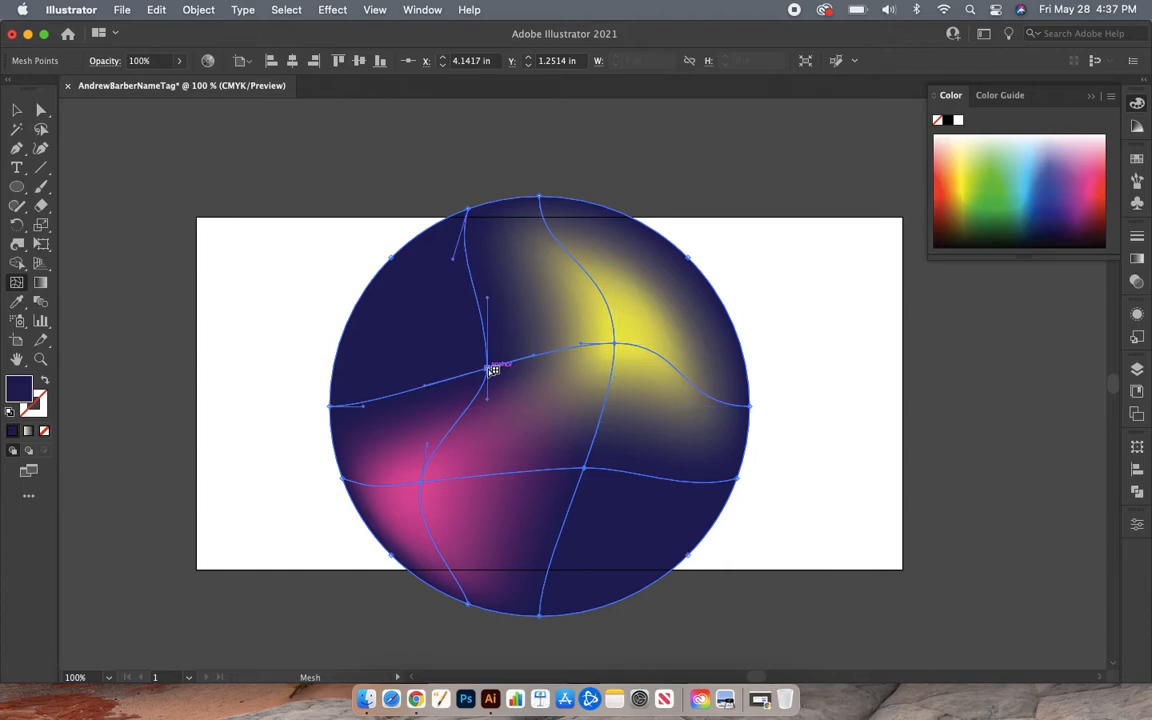
click(1033, 167)
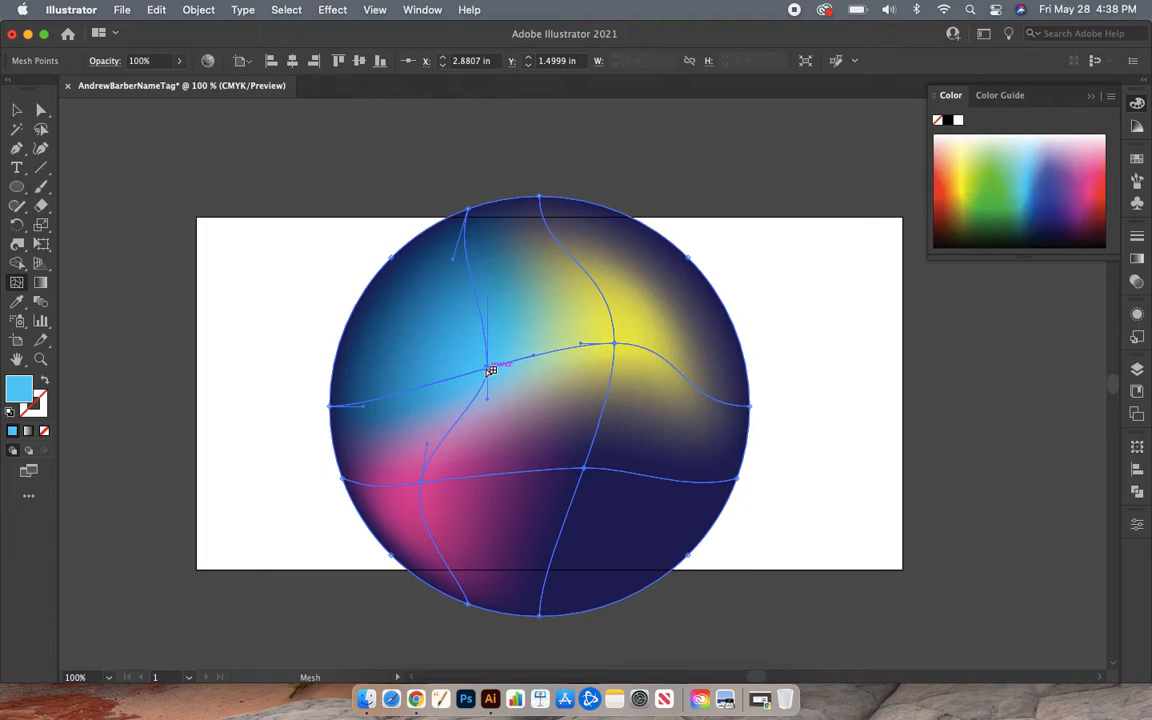
- Undo the light blue and yellow mesh colours, then recolour the upper-right mesh point yellow
click(157, 10)
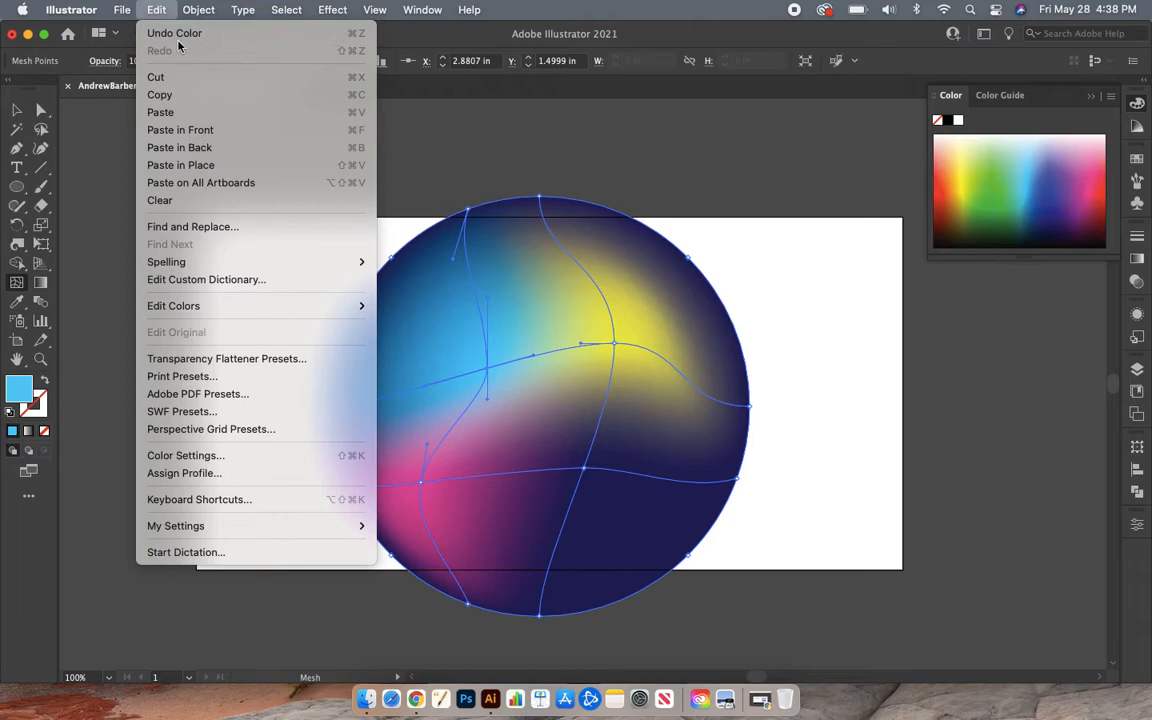
click(532, 14)
click(157, 9)
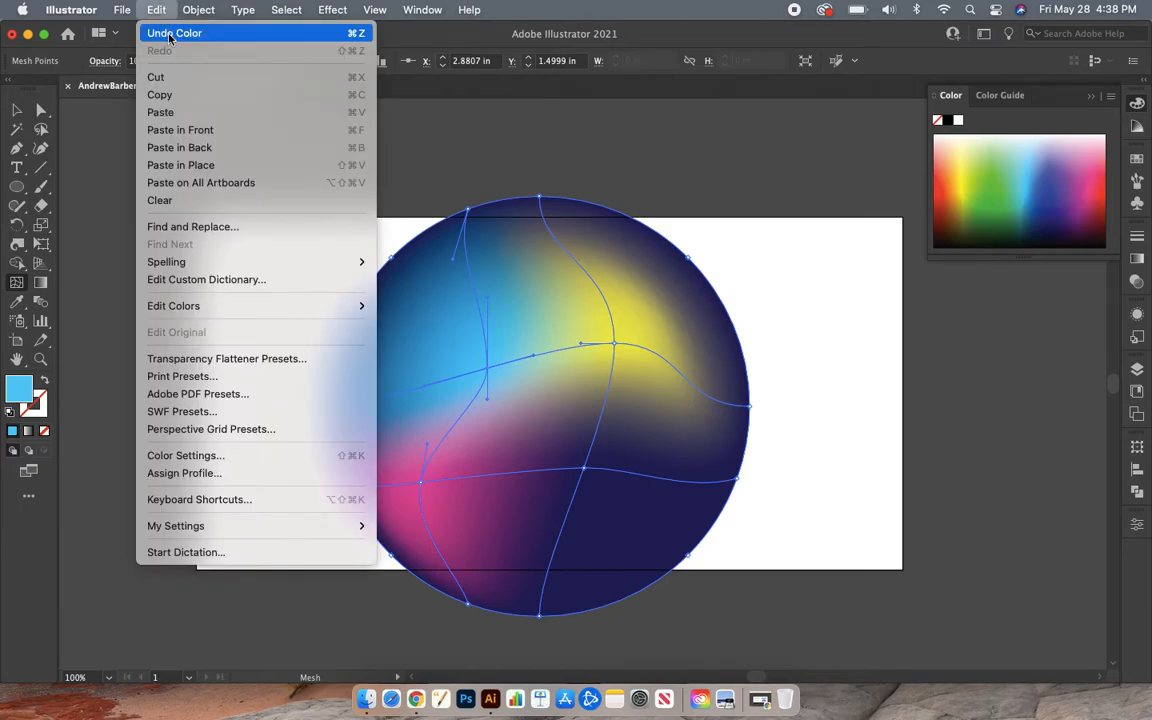
click(527, 17)
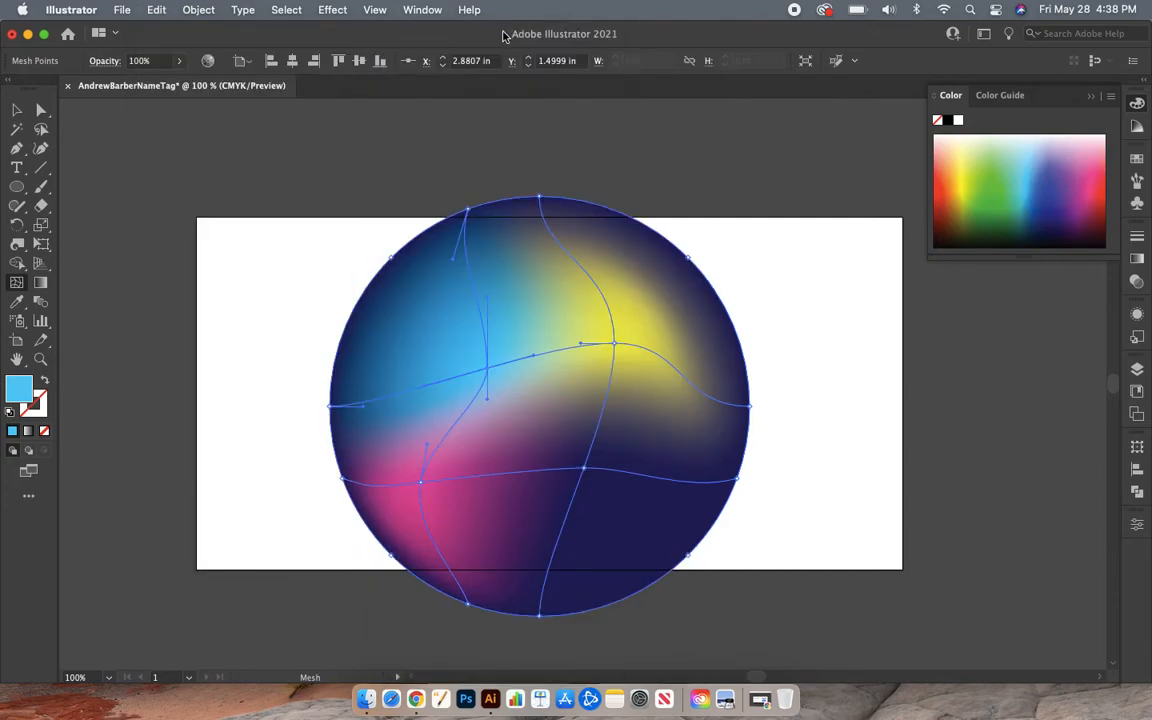
key(super+z)
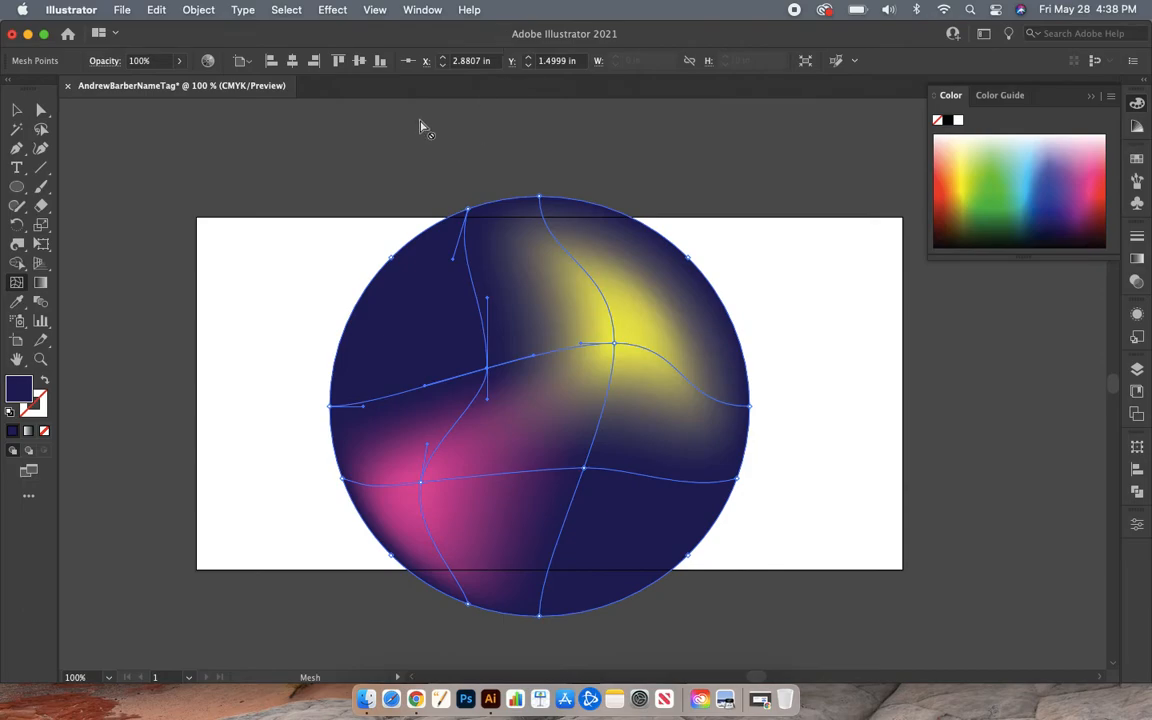
click(156, 10)
click(174, 33)
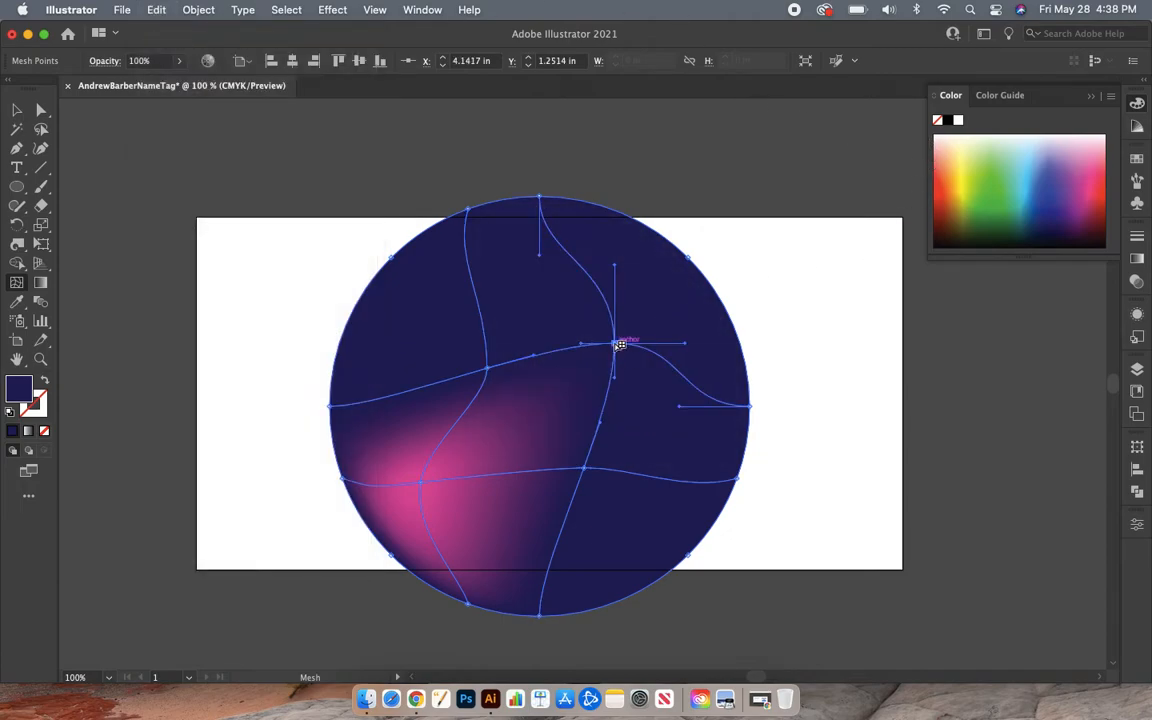
click(970, 166)
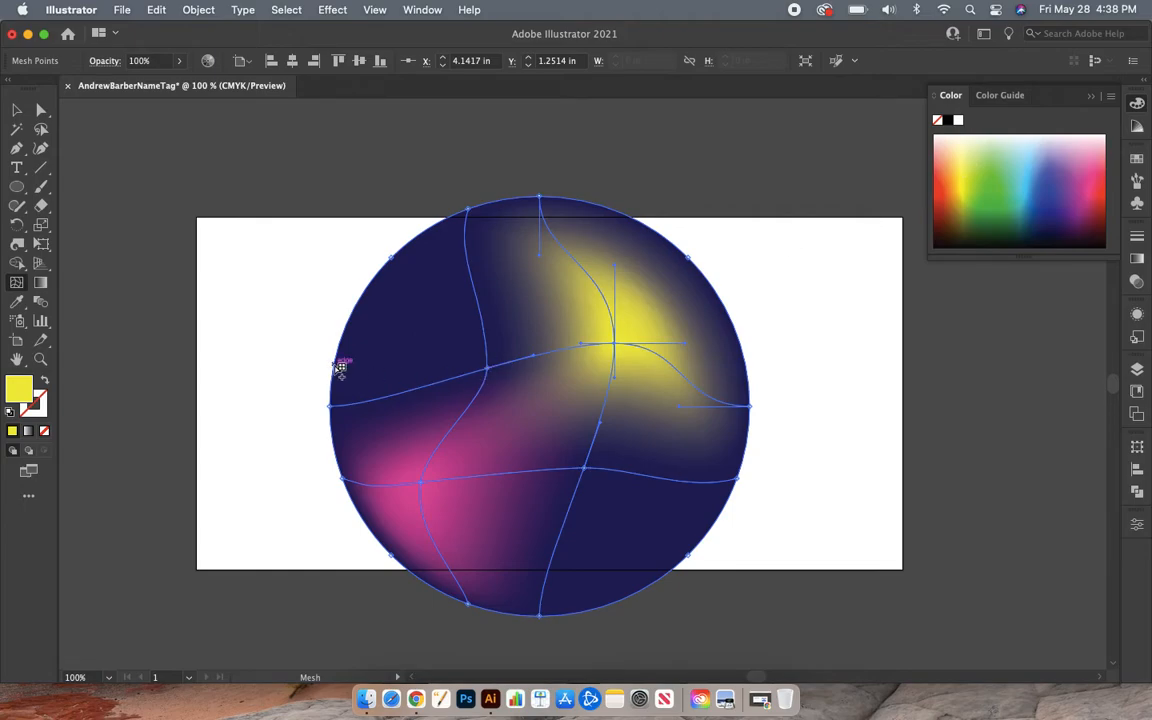
- Choose the Twirl Tool from the Width tool flyout
click(22, 250)
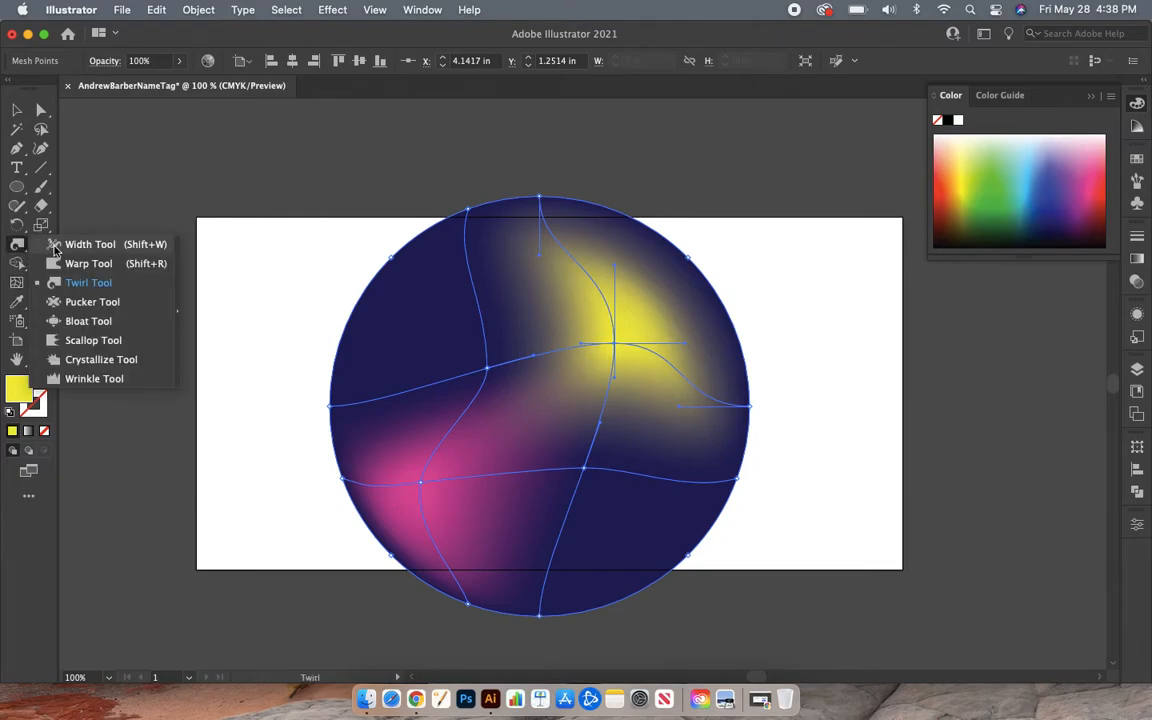
click(54, 244)
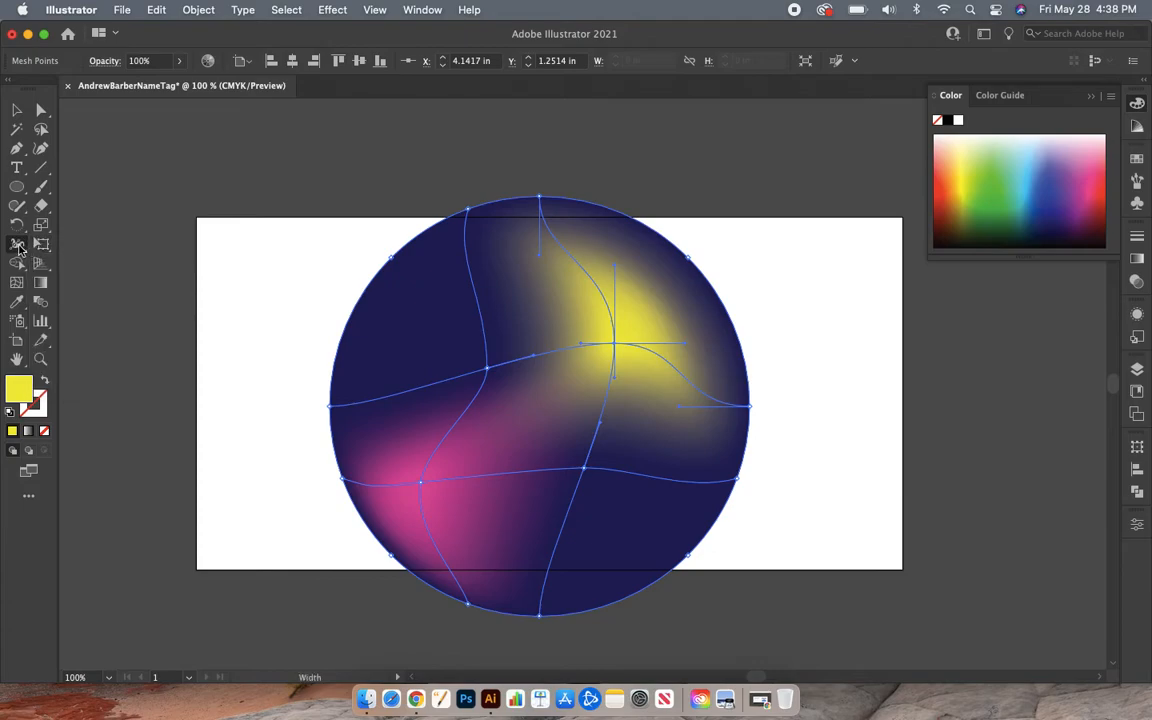
click(19, 247)
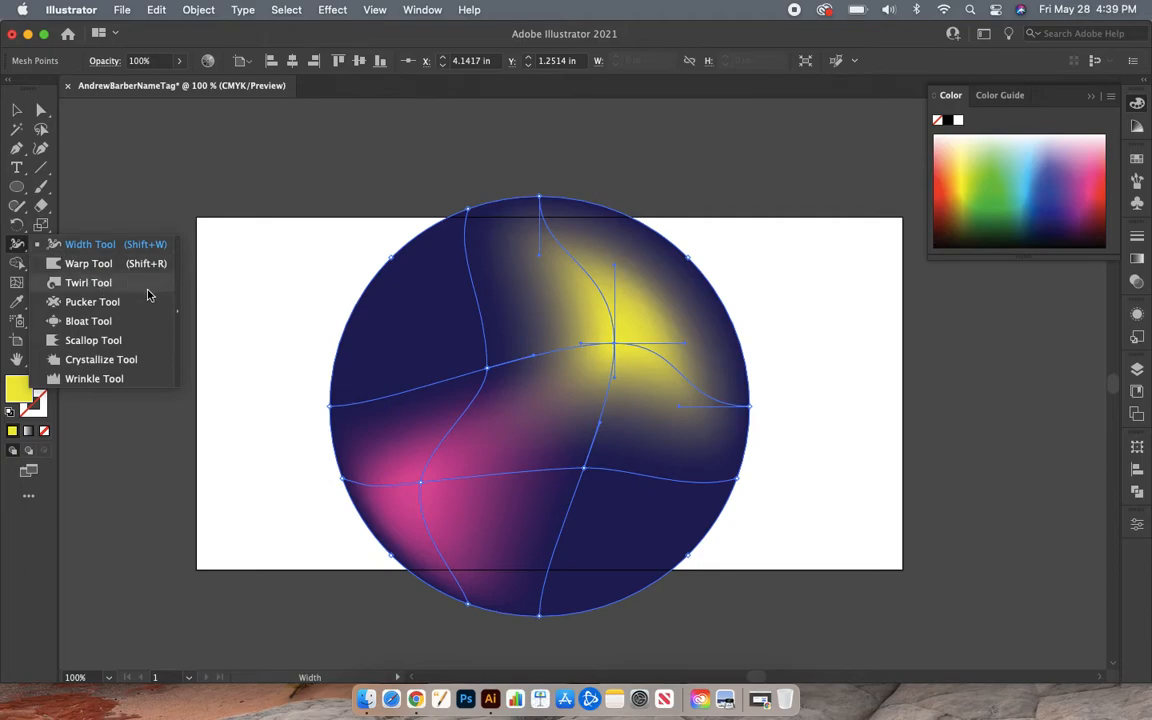
click(88, 283)
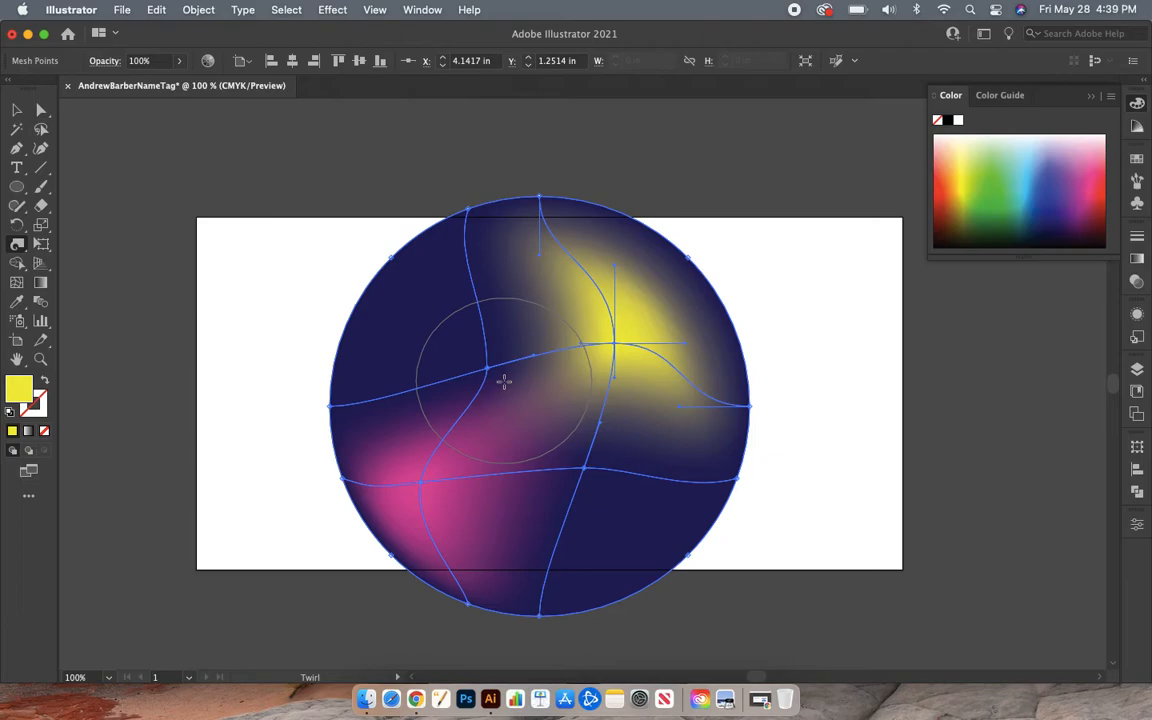
- Open Twirl Tool Options and adjust the Twirl Rate value
double_click(17, 245)
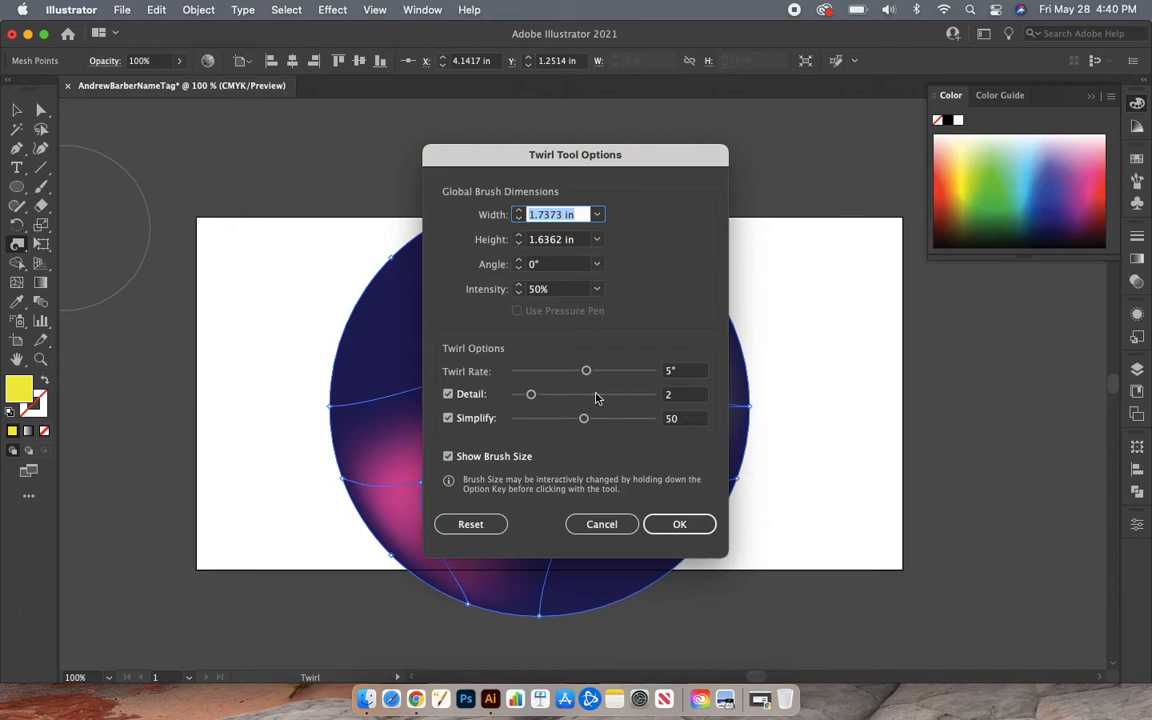
click(684, 373)
drag(684, 371, 651, 372)
text(40)
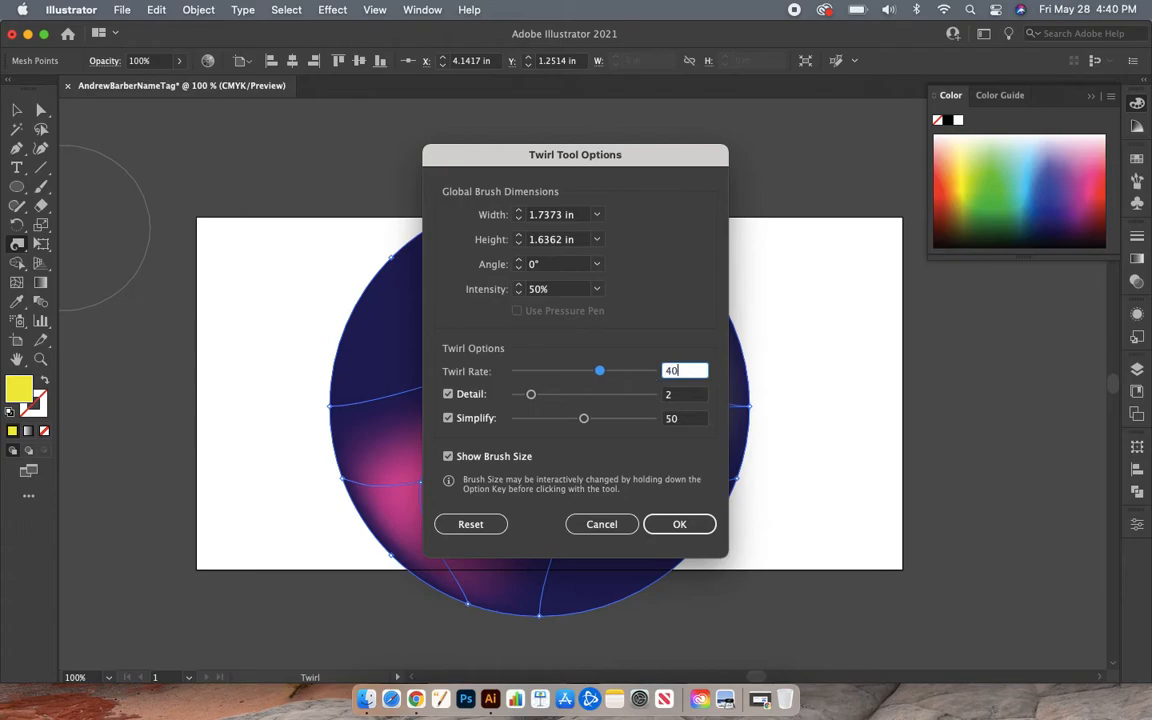
key(BackSpace)
- Confirm the twirl settings, resize the brush, and twist the mesh centre into a squiggle
click(706, 523)
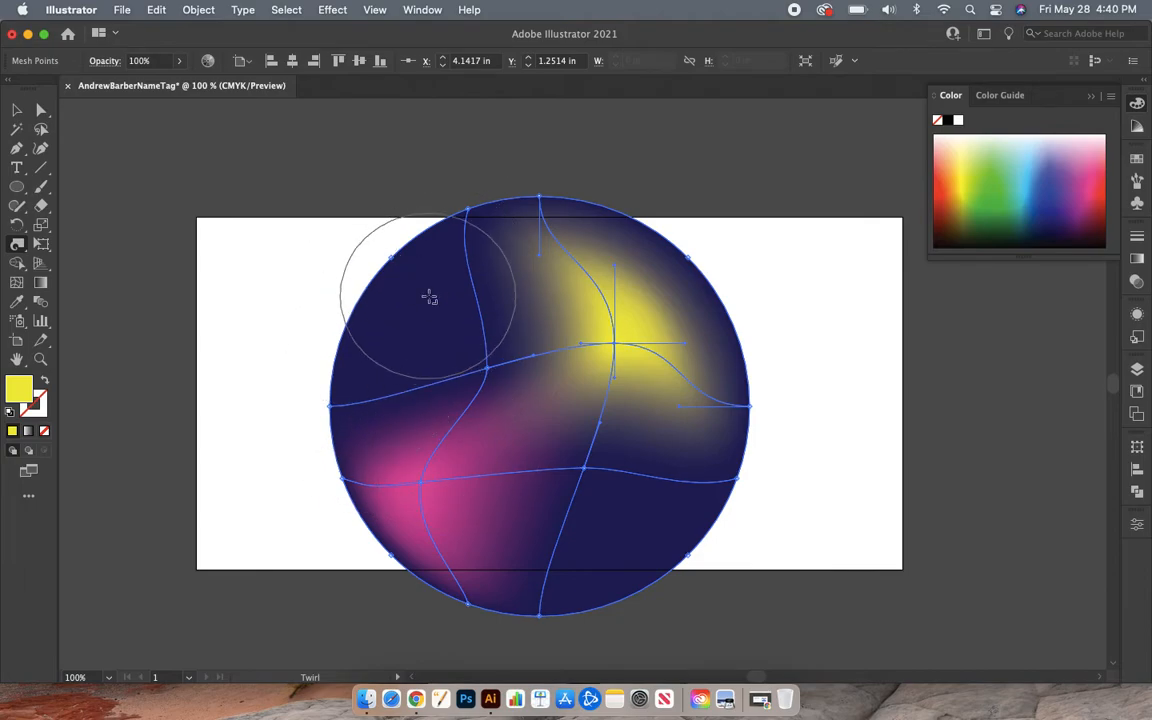
mouse_move(429, 296)
mouse_down()
mouse_move(470, 355)
mouse_move(393, 397)
mouse_move(368, 365)
mouse_move(362, 324)
mouse_move(414, 316)
mouse_move(471, 395)
mouse_move(342, 424)
mouse_move(360, 335)
mouse_up()
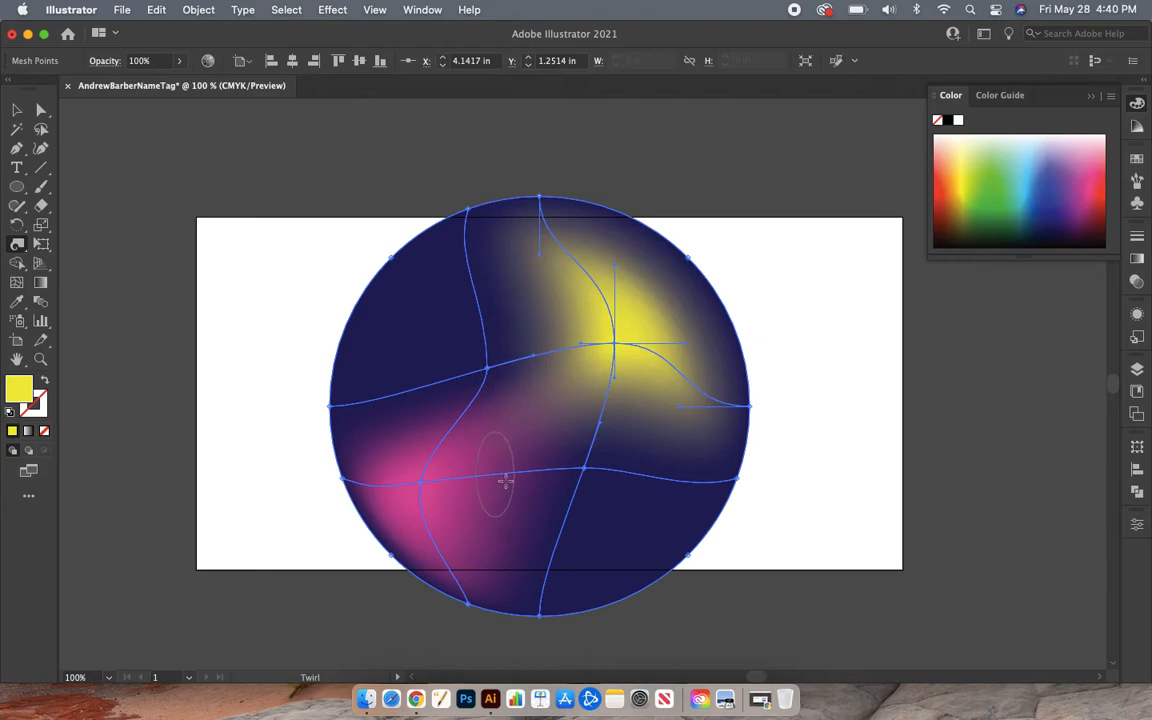
mouse_move(588, 391)
mouse_down()
mouse_move(540, 348)
mouse_move(580, 338)
mouse_move(585, 350)
mouse_move(578, 335)
mouse_move(596, 332)
mouse_move(600, 342)
mouse_up()
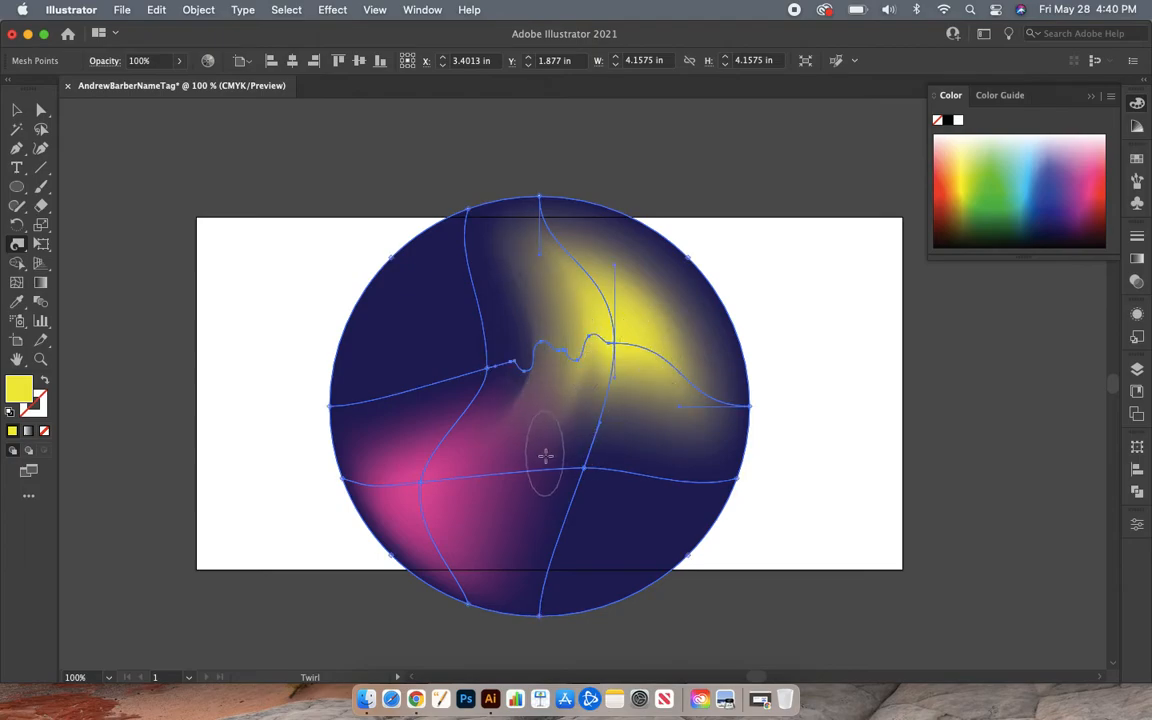
drag(546, 460, 484, 466)
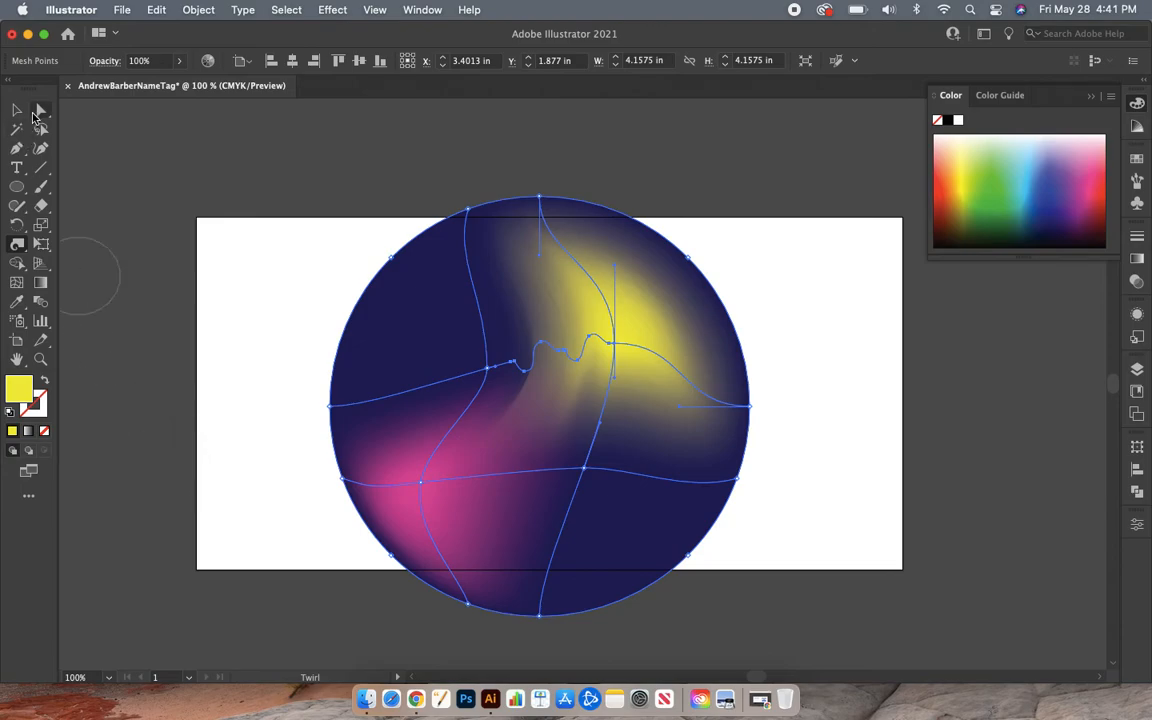
- Deselect the circle, then twirl the mesh colours from the centre toward the lower left
click(18, 111)
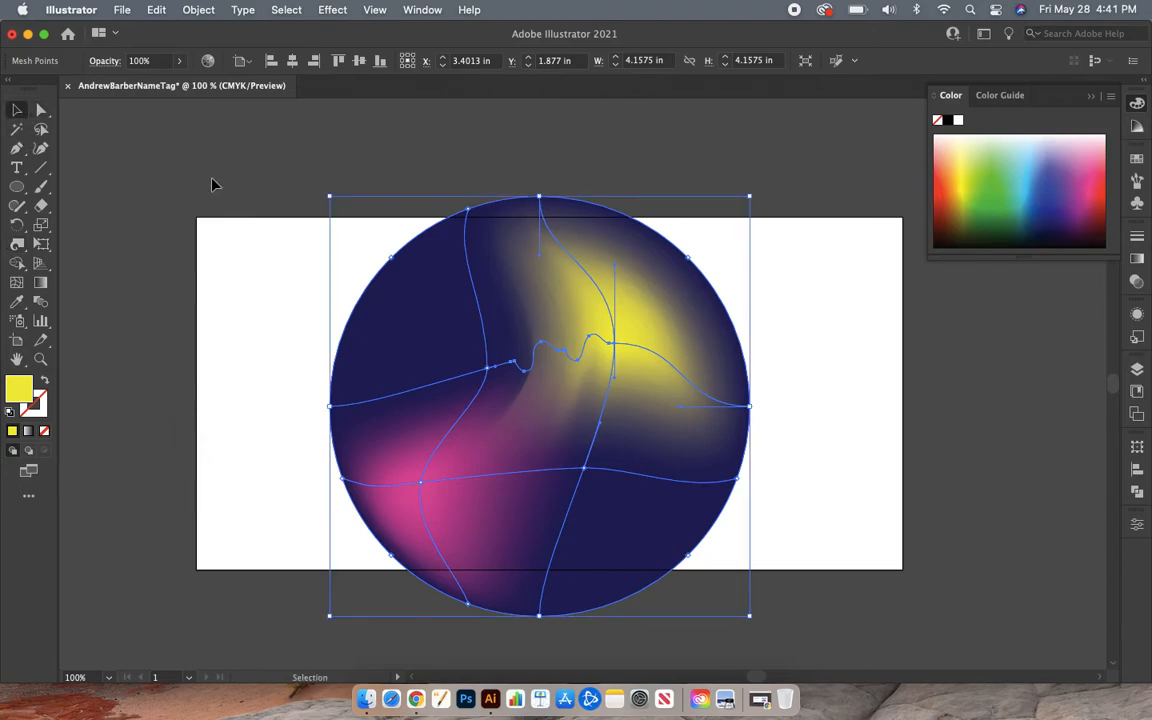
click(212, 184)
click(17, 243)
mouse_move(539, 373)
mouse_down()
mouse_move(484, 479)
mouse_move(505, 410)
mouse_move(527, 387)
mouse_move(622, 465)
mouse_move(633, 455)
mouse_move(620, 405)
mouse_move(691, 401)
mouse_move(583, 294)
mouse_move(530, 295)
mouse_move(419, 386)
mouse_move(422, 522)
mouse_move(484, 457)
mouse_up()
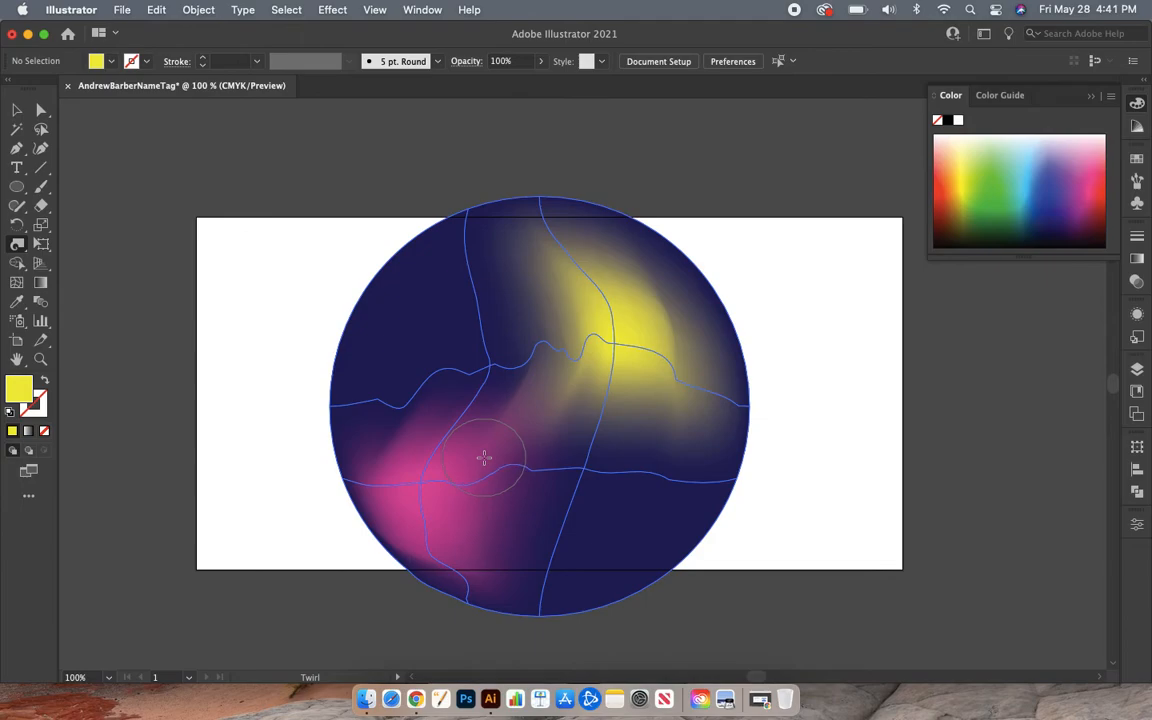
mouse_move(484, 458)
mouse_down()
mouse_move(459, 420)
mouse_move(525, 411)
mouse_move(514, 358)
mouse_move(489, 327)
mouse_move(620, 465)
mouse_move(622, 439)
mouse_move(597, 478)
mouse_up()
mouse_move(550, 425)
mouse_down()
mouse_move(540, 398)
mouse_move(429, 373)
mouse_move(498, 410)
mouse_move(360, 342)
mouse_move(378, 432)
mouse_move(373, 452)
mouse_move(346, 443)
mouse_up()
- Twirl the upper mesh, yellow area, upper-left edge and pink blend into wavy shapes
mouse_move(417, 407)
mouse_down()
mouse_move(483, 410)
mouse_move(549, 359)
mouse_move(584, 309)
mouse_move(570, 262)
mouse_up()
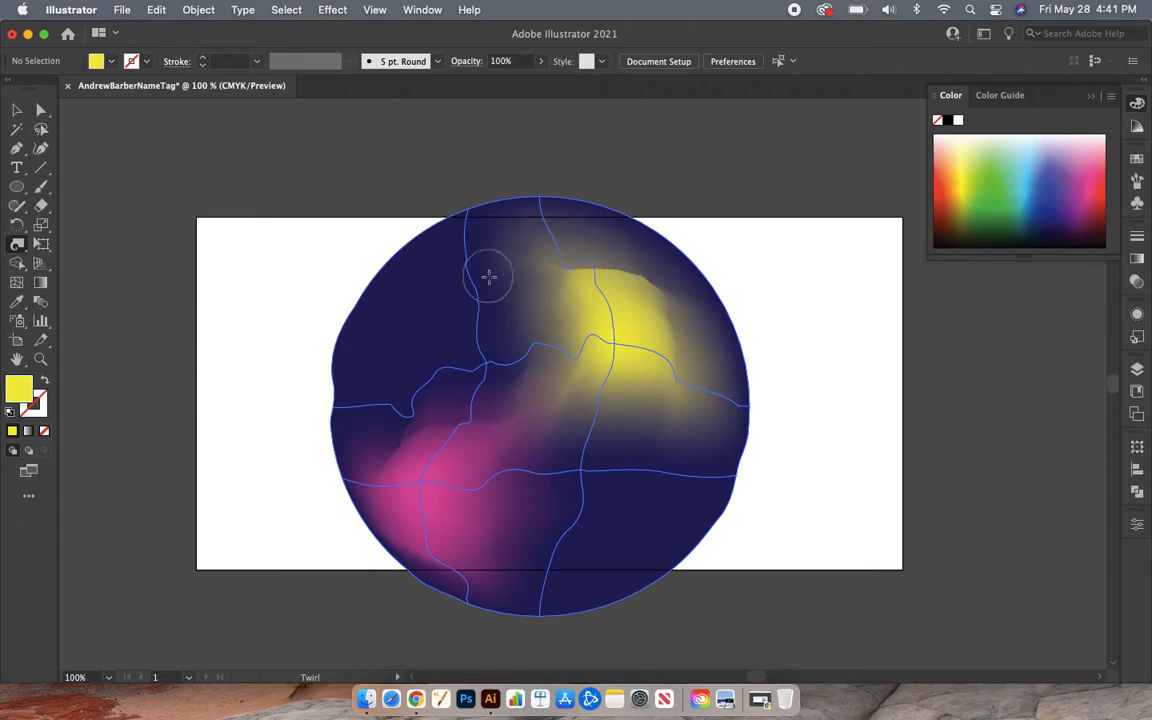
drag(489, 277, 566, 277)
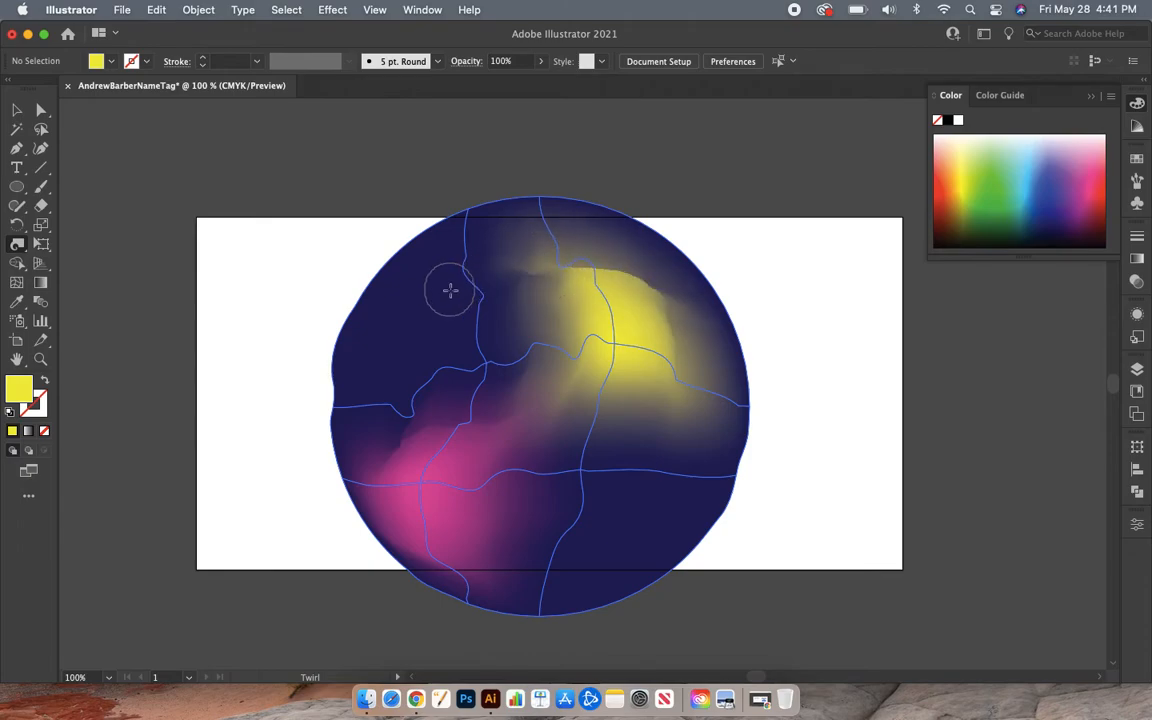
click(607, 291)
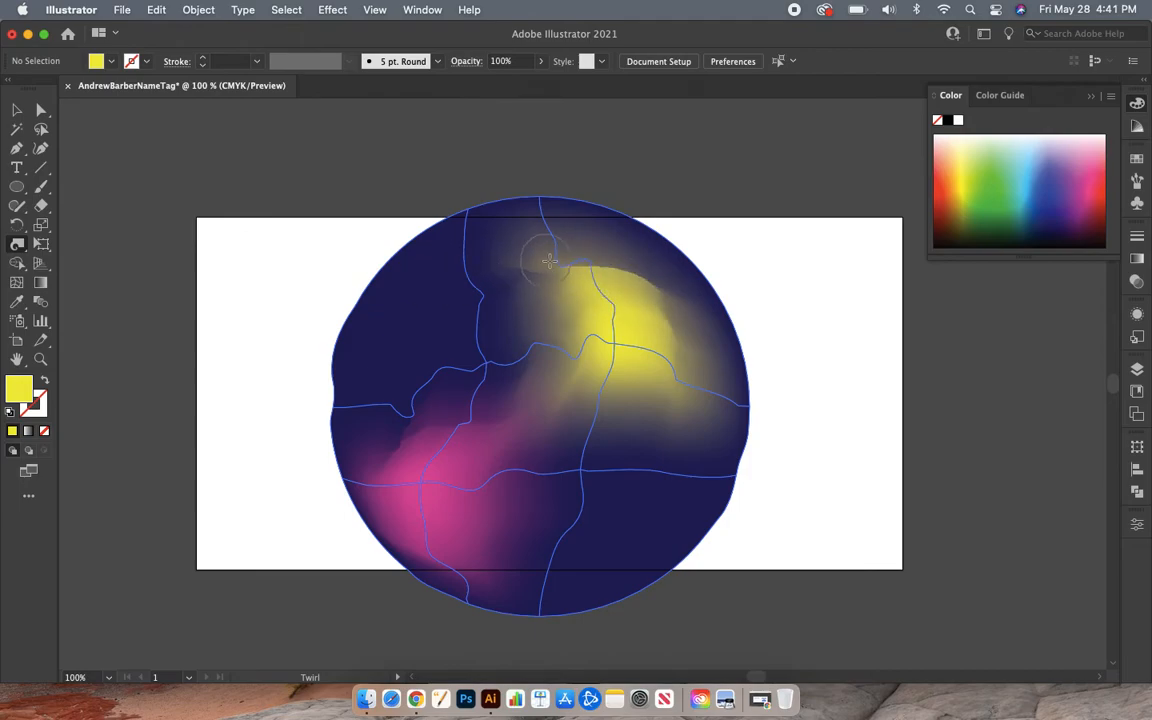
mouse_move(545, 242)
mouse_down()
mouse_move(396, 262)
mouse_move(578, 257)
mouse_move(453, 290)
mouse_move(410, 260)
mouse_up()
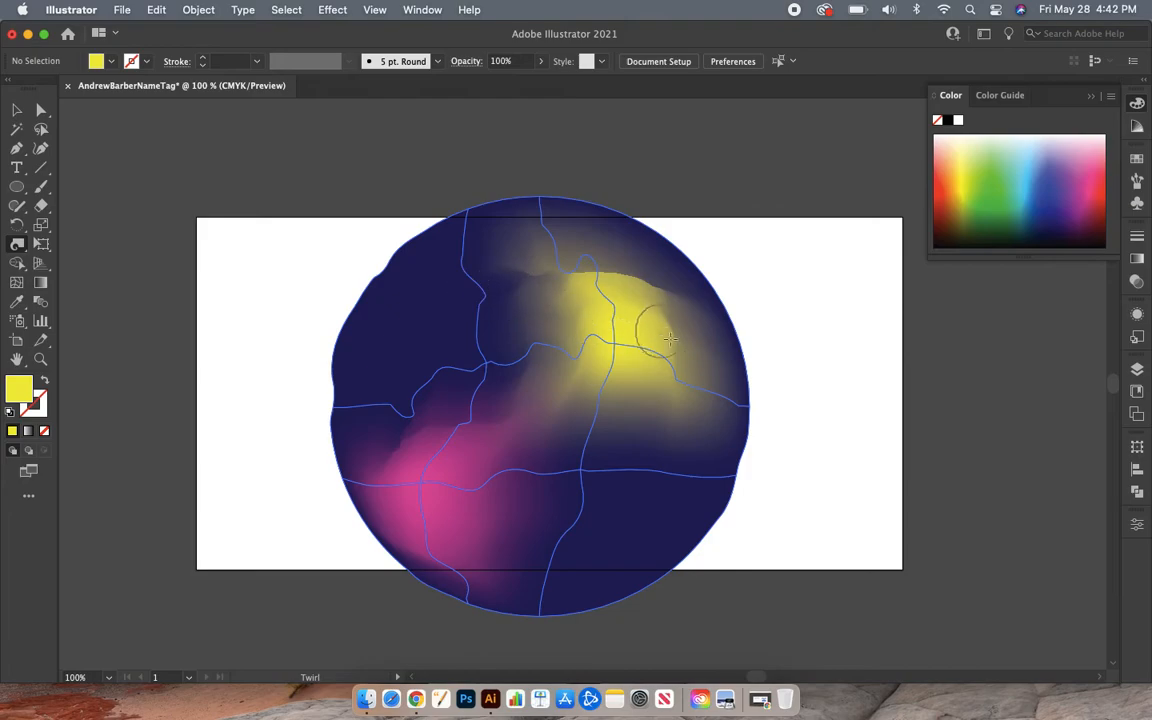
mouse_move(710, 390)
mouse_down()
mouse_move(700, 426)
mouse_move(681, 383)
mouse_move(646, 381)
mouse_move(636, 413)
mouse_move(613, 282)
mouse_move(660, 349)
mouse_move(571, 425)
mouse_move(634, 378)
mouse_move(592, 368)
mouse_up()
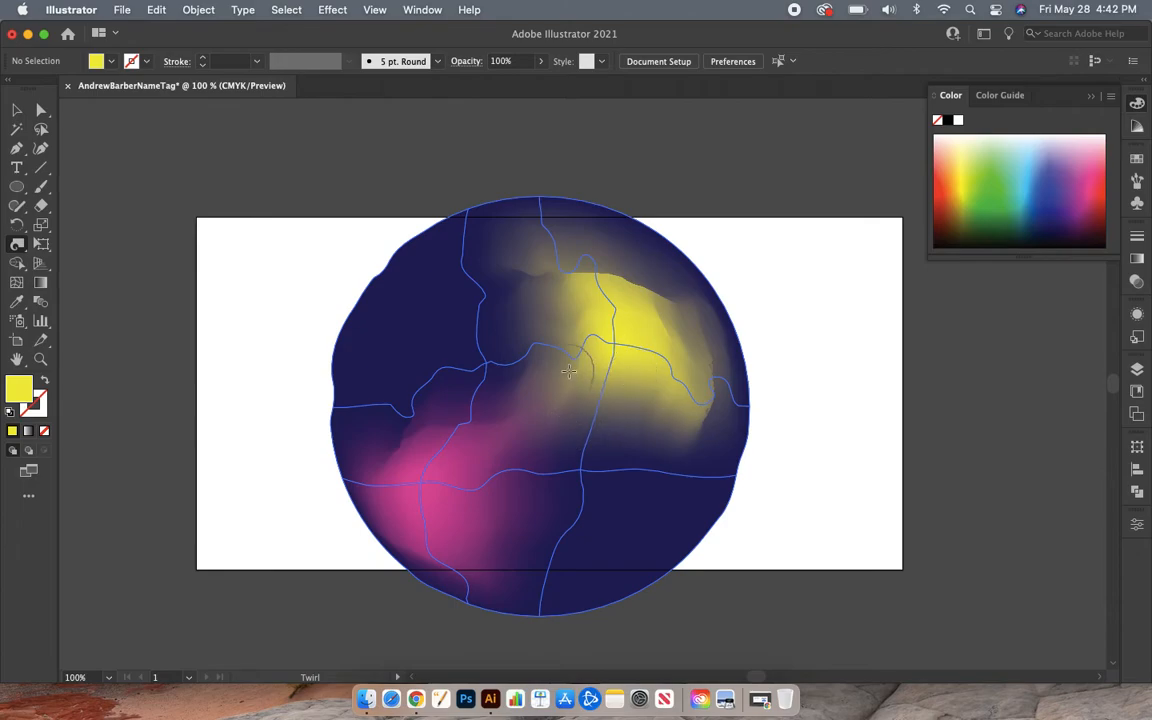
mouse_move(479, 444)
mouse_down()
mouse_move(553, 458)
mouse_move(369, 453)
mouse_move(433, 406)
mouse_move(525, 389)
mouse_move(426, 472)
mouse_move(544, 488)
mouse_move(544, 433)
mouse_move(587, 470)
mouse_move(582, 370)
mouse_move(608, 378)
mouse_move(594, 355)
mouse_move(487, 447)
mouse_move(445, 407)
mouse_move(525, 432)
mouse_move(552, 464)
mouse_move(726, 400)
mouse_move(637, 372)
mouse_move(583, 329)
mouse_move(583, 310)
mouse_move(522, 360)
mouse_move(540, 265)
mouse_move(593, 293)
mouse_move(521, 257)
mouse_move(570, 270)
mouse_move(620, 375)
mouse_move(589, 432)
mouse_move(530, 475)
mouse_move(458, 401)
mouse_move(474, 329)
mouse_move(500, 386)
mouse_move(446, 394)
mouse_move(388, 298)
mouse_move(414, 524)
mouse_move(537, 522)
mouse_move(527, 489)
mouse_move(474, 505)
mouse_move(605, 445)
mouse_move(542, 447)
mouse_up()
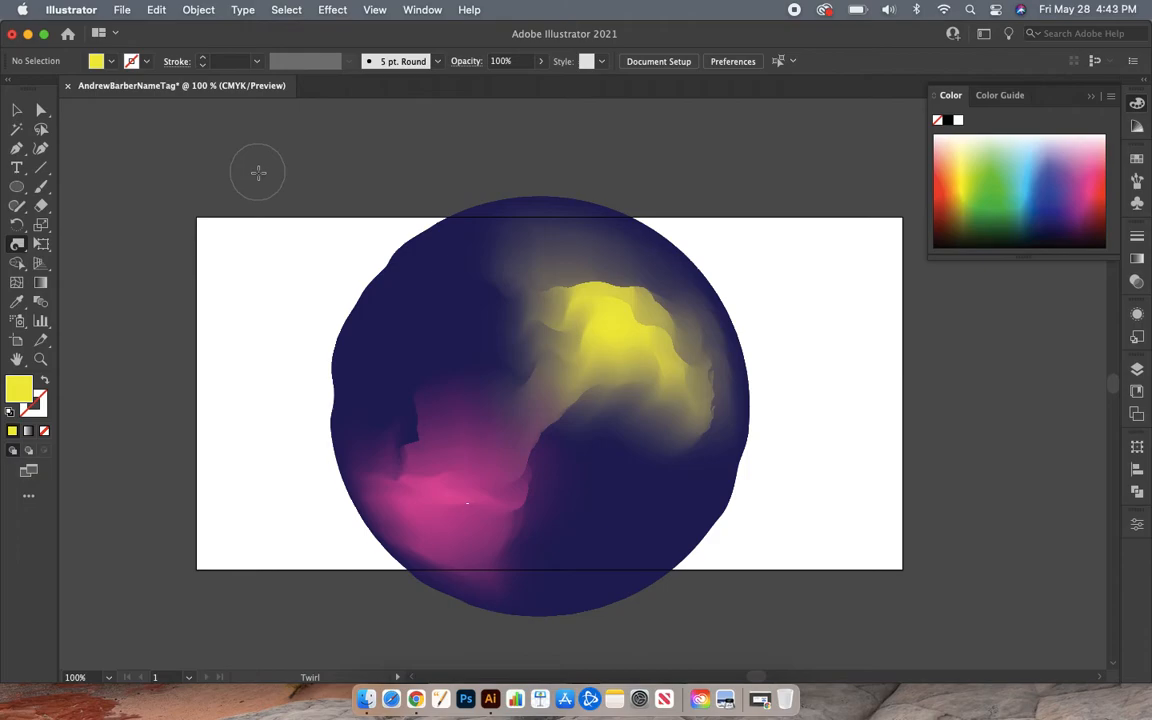
- Zoom out to 50% and marquee-select the whole twirled mesh circle
key(super+minus)
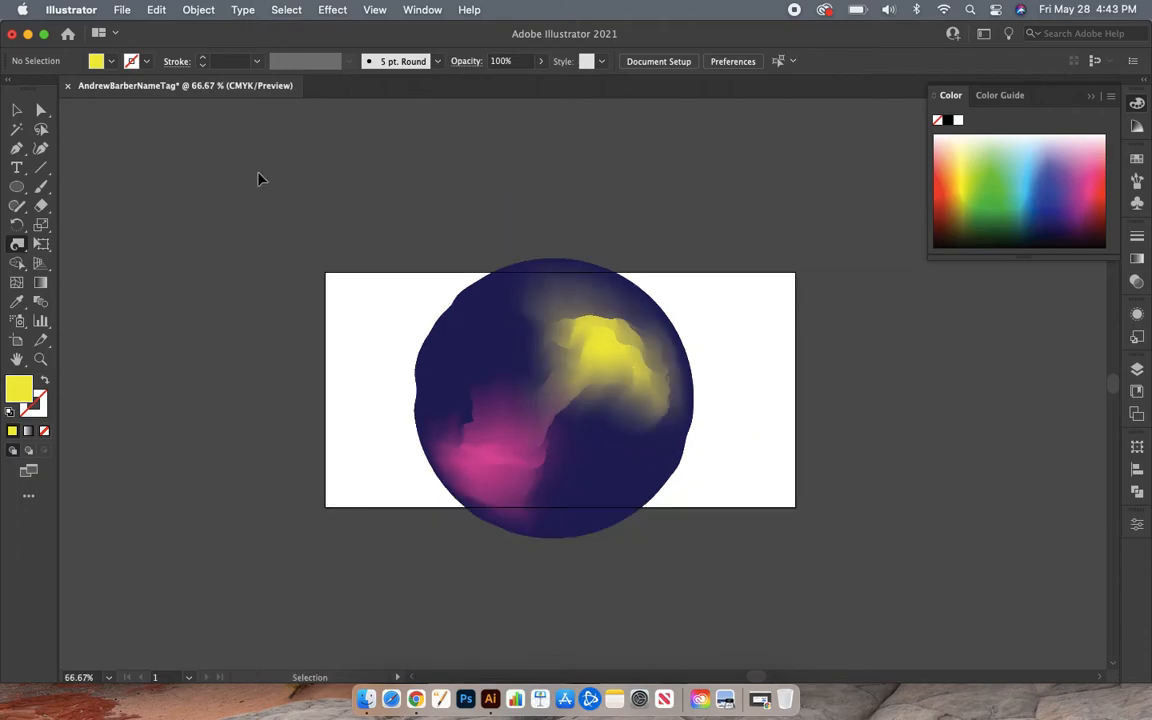
key(super+minus)
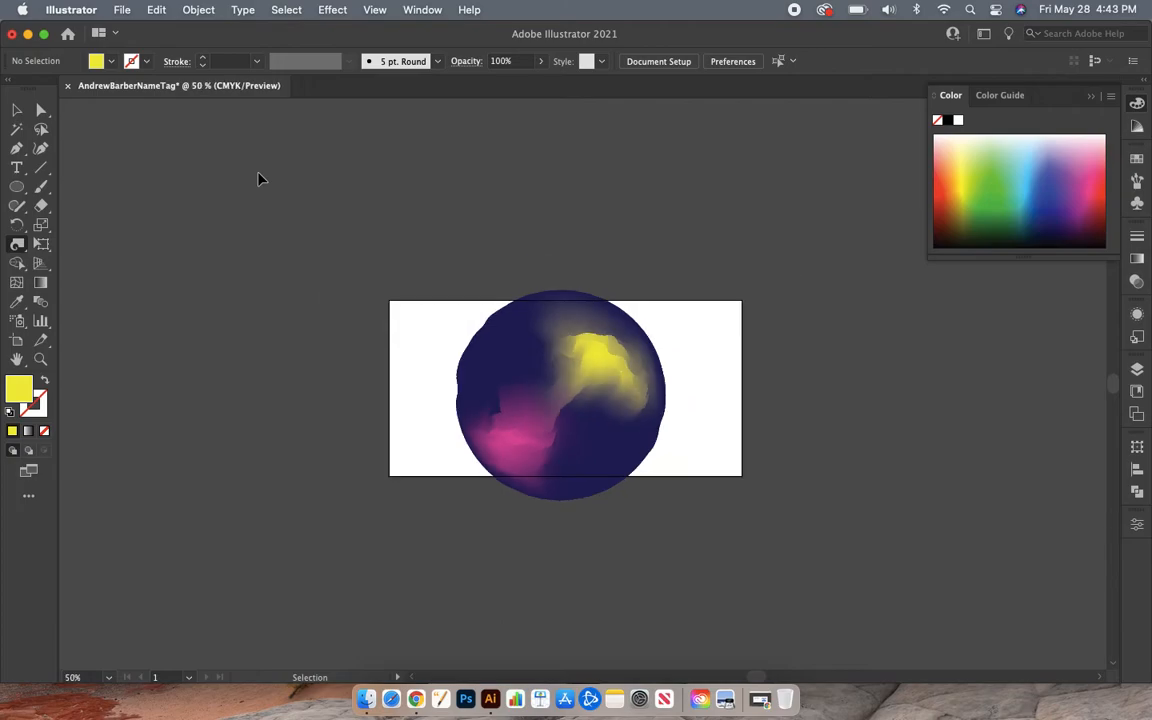
click(15, 111)
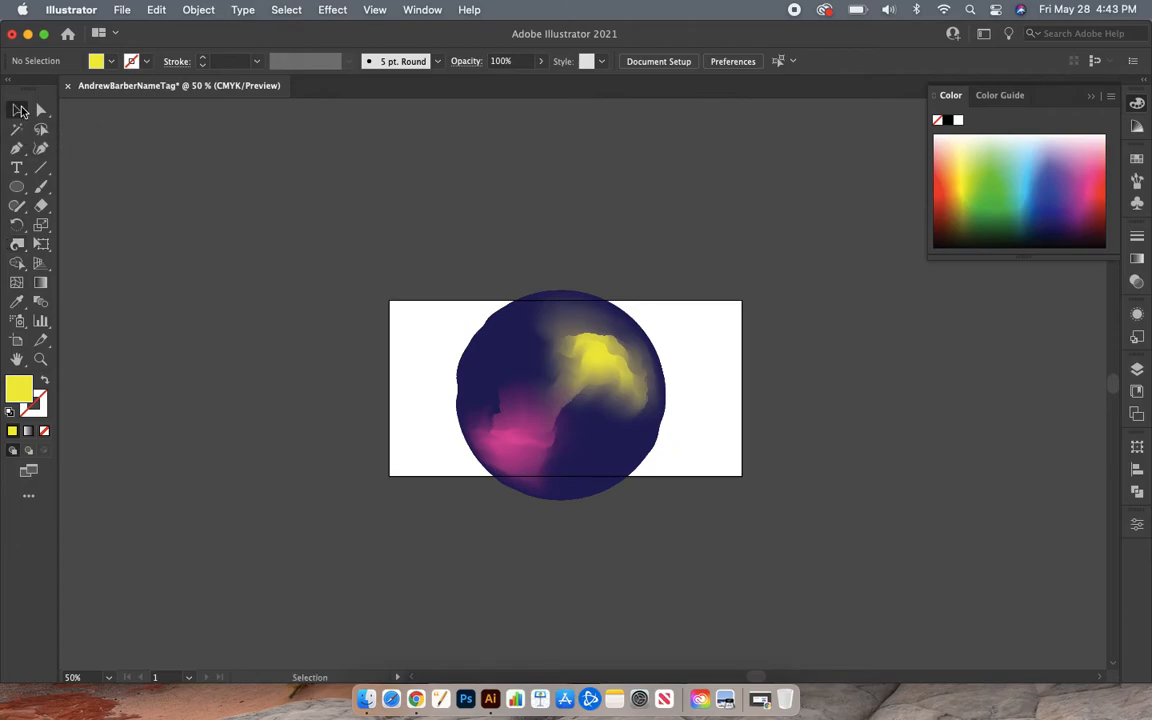
drag(375, 237, 753, 572)
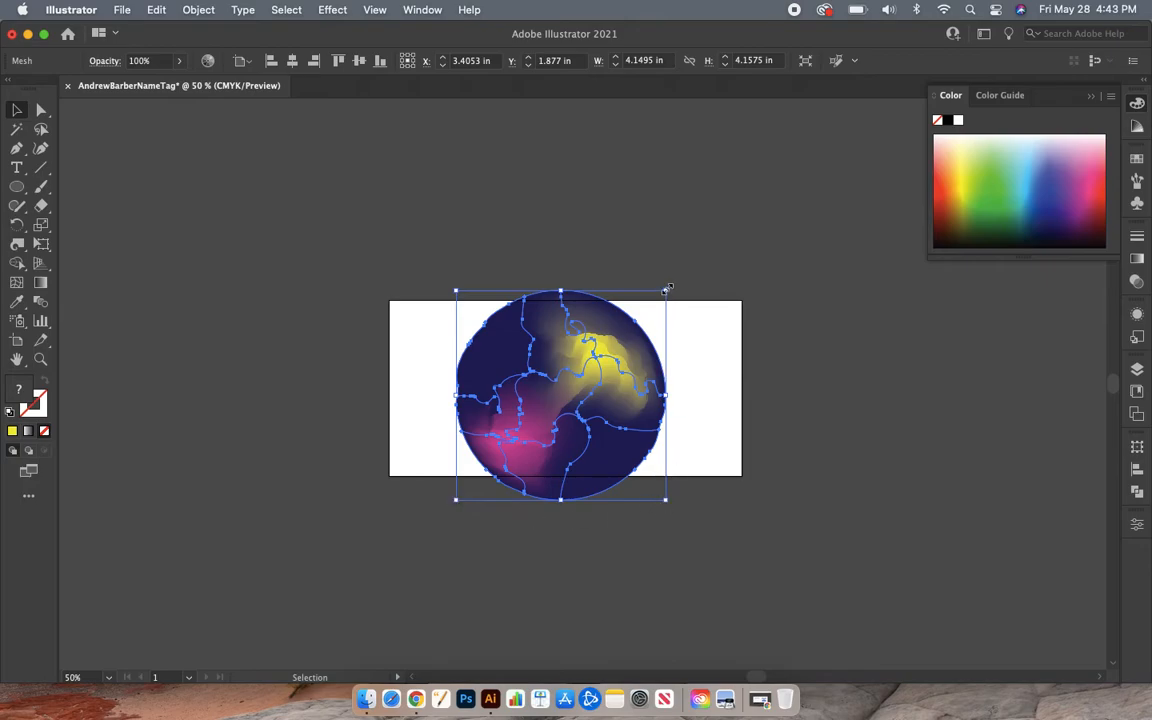
- Scale the mesh circle up to about 8.22 in and move it left and down over the artboard
drag(667, 289, 912, 168)
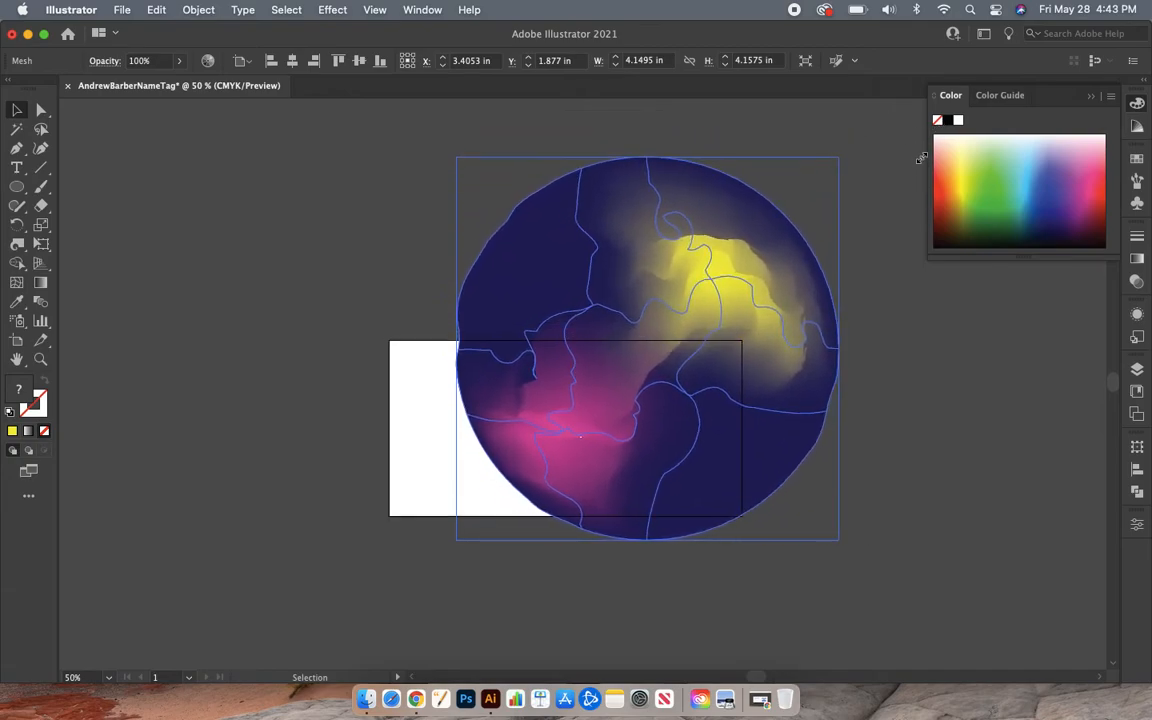
drag(456, 538, 406, 571)
drag(603, 381, 540, 443)
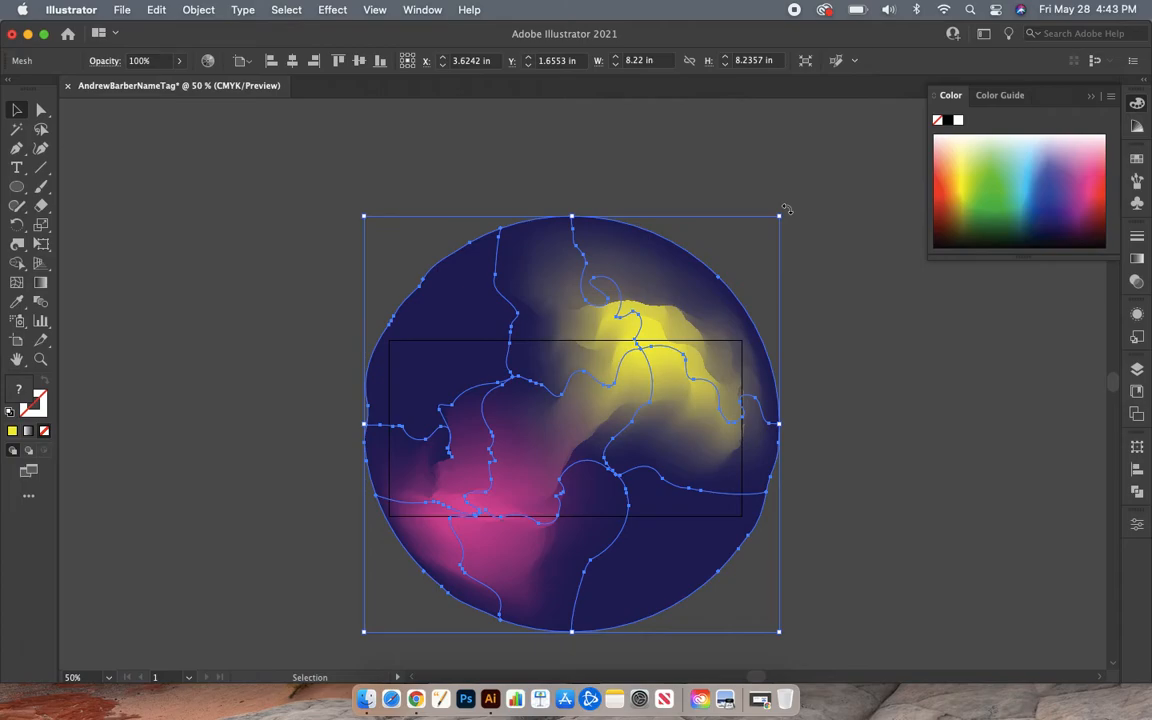
- Rotate the mesh circle about 319 degrees, placing pink left and yellow right, then fine-tune it
drag(787, 210, 810, 399)
click(190, 316)
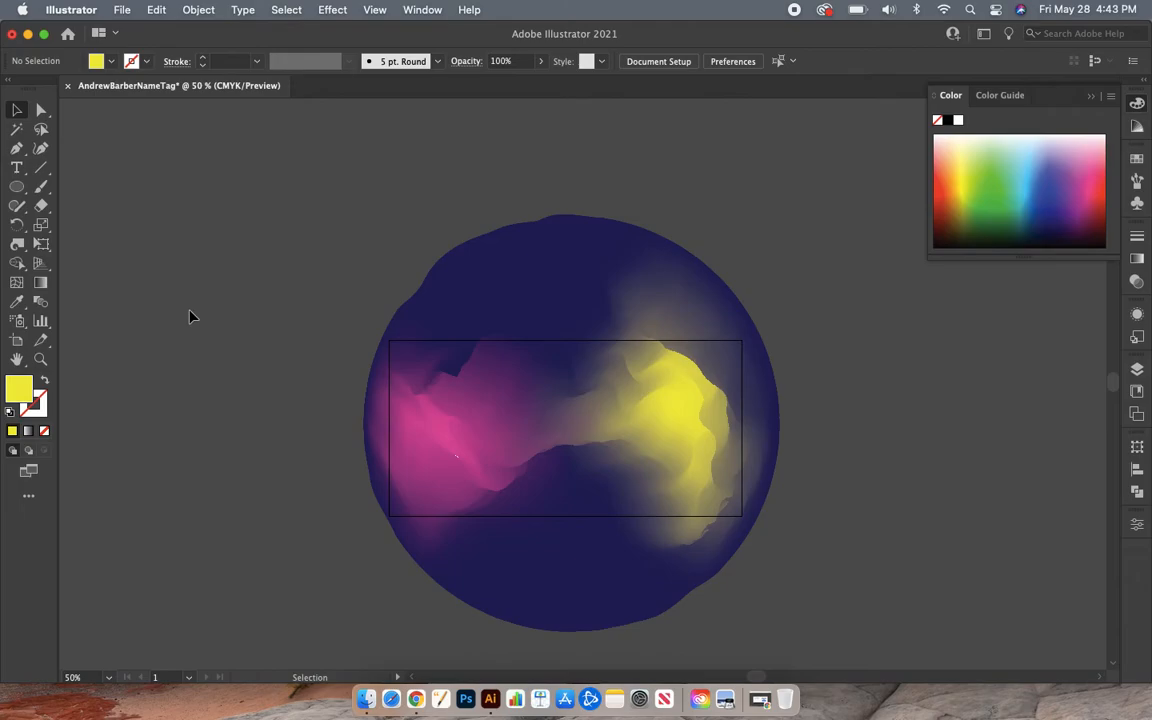
click(638, 262)
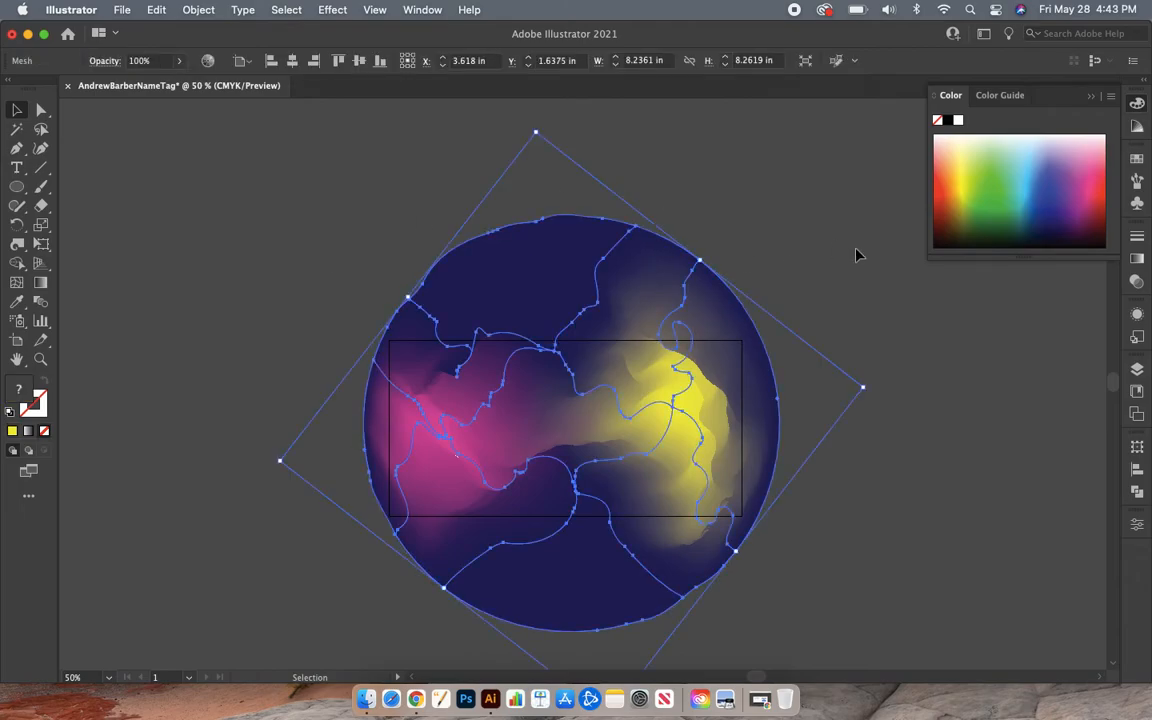
drag(870, 391, 872, 360)
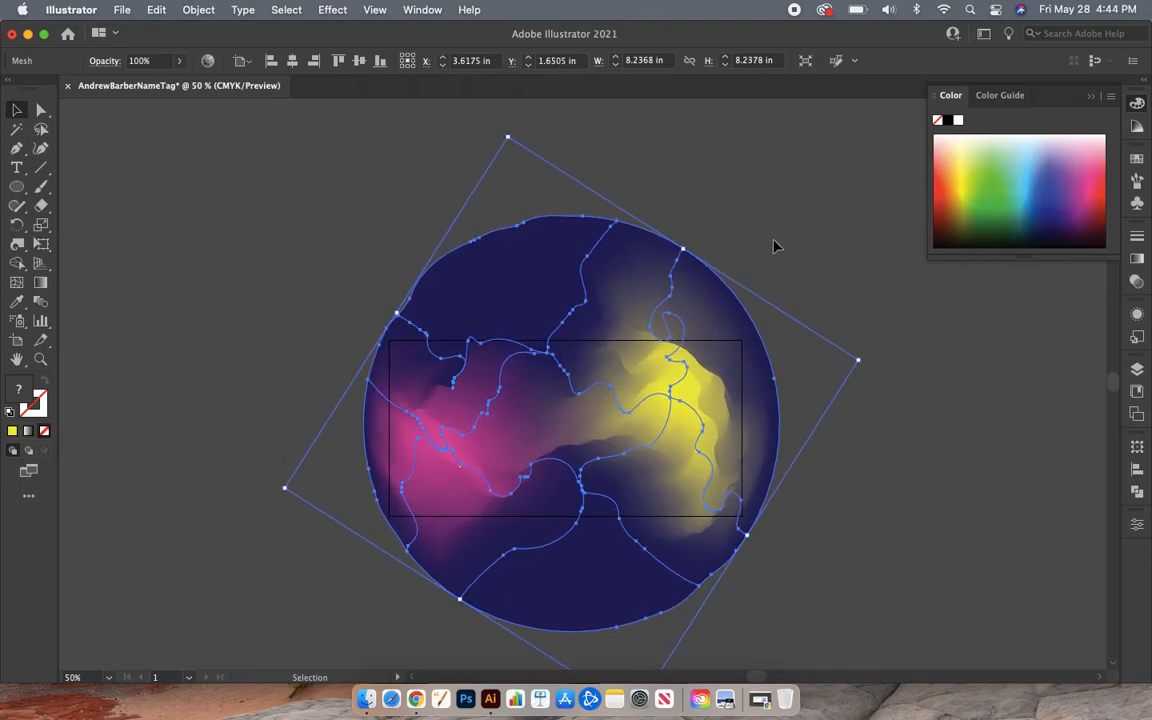
click(774, 244)
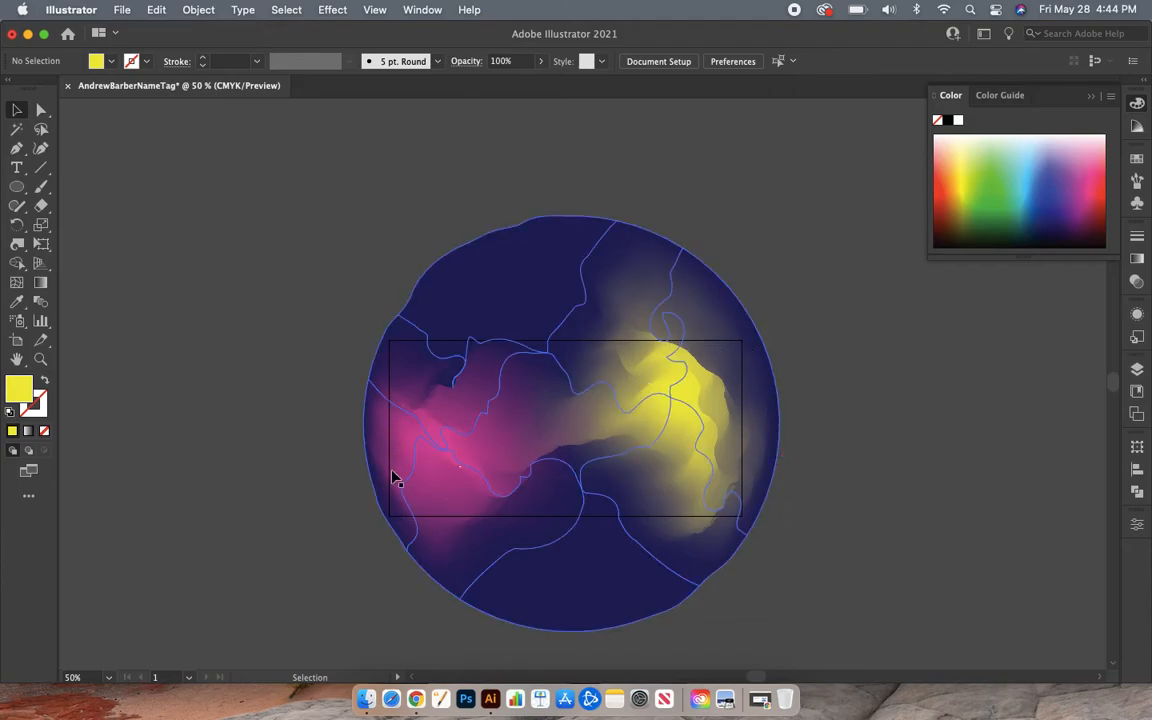
key(super+equal)
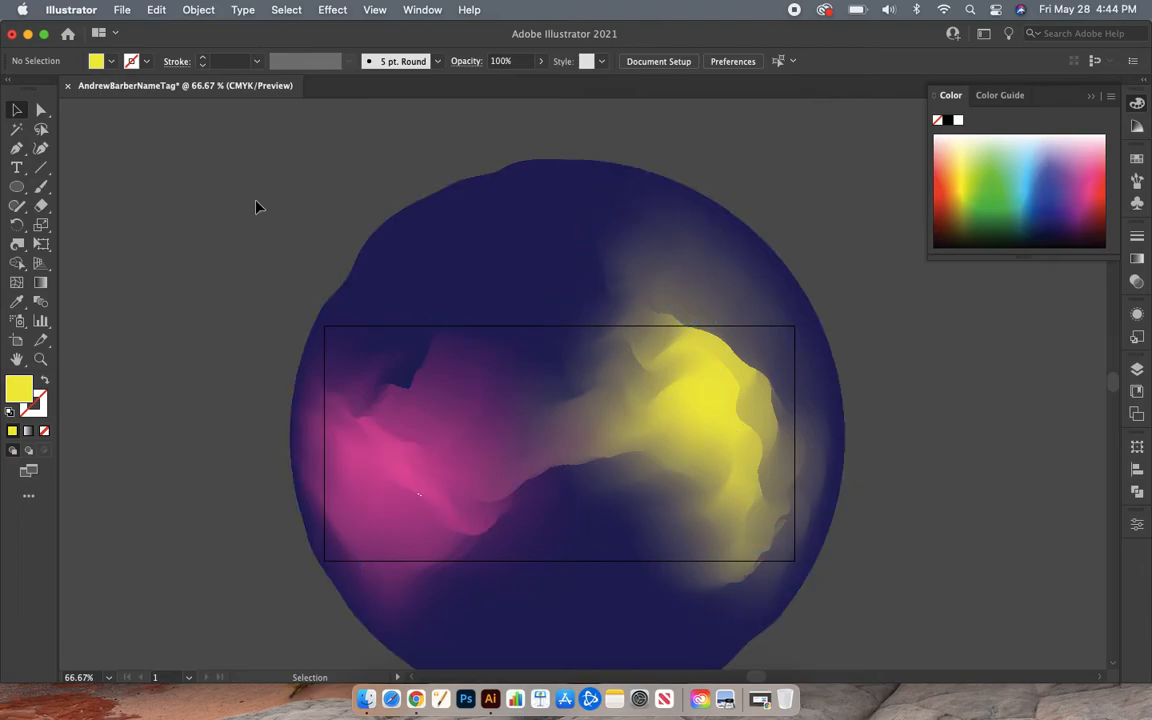
- Draw a 7 × 3.5 in rectangle from the artboard's top-left to bottom-right corner
click(16, 190)
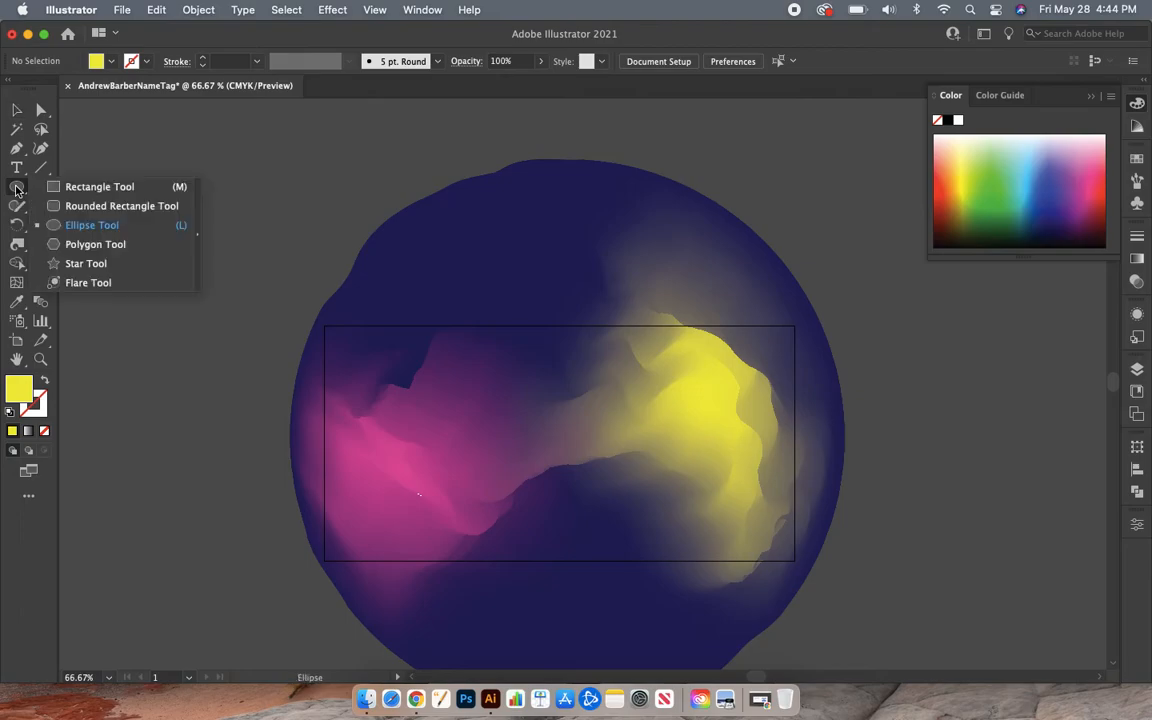
click(114, 190)
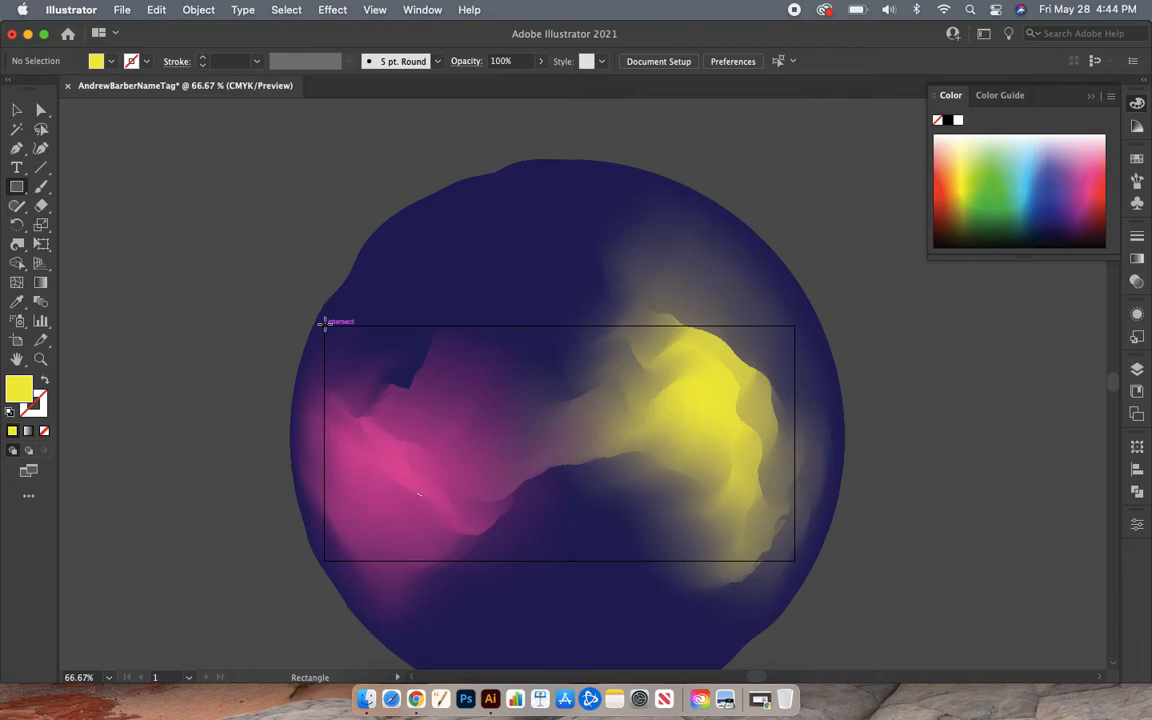
drag(323, 323, 796, 561)
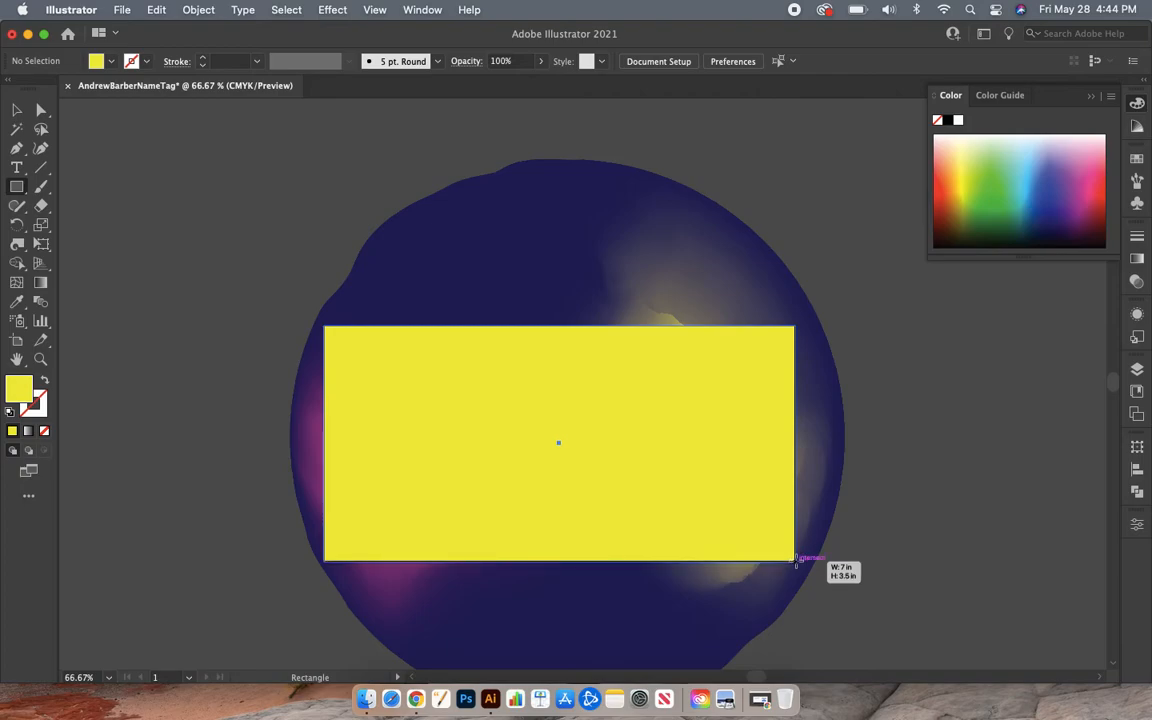
drag(796, 564, 797, 562)
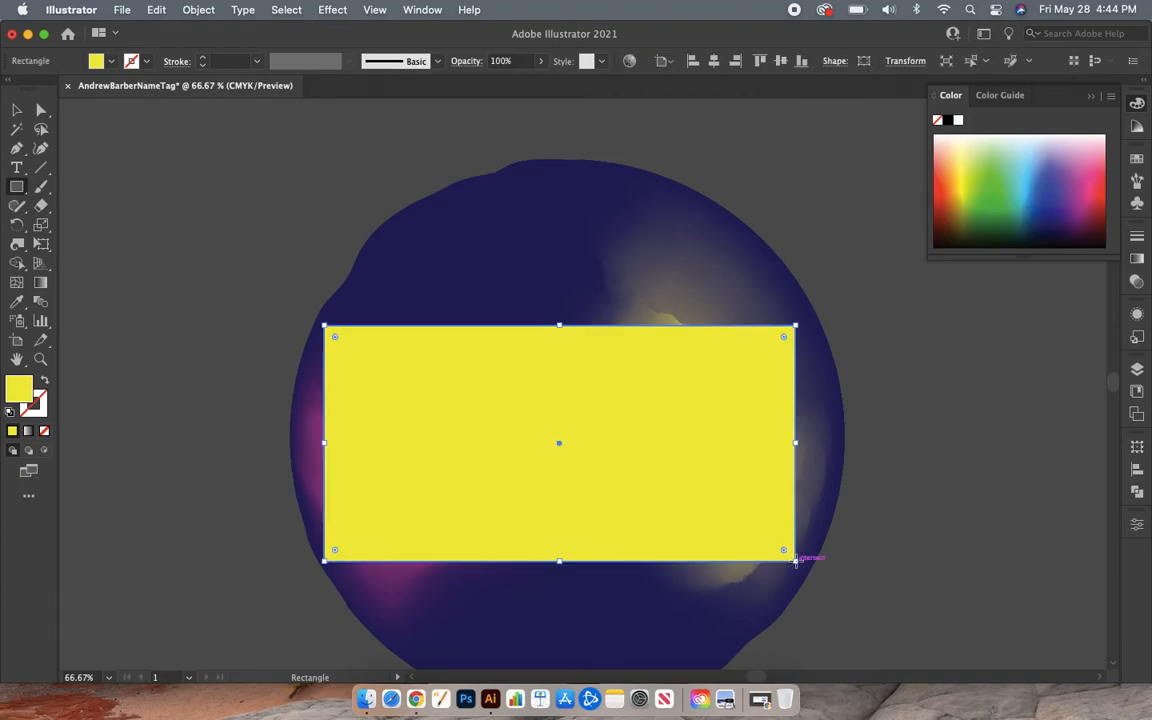
key(super+minus)
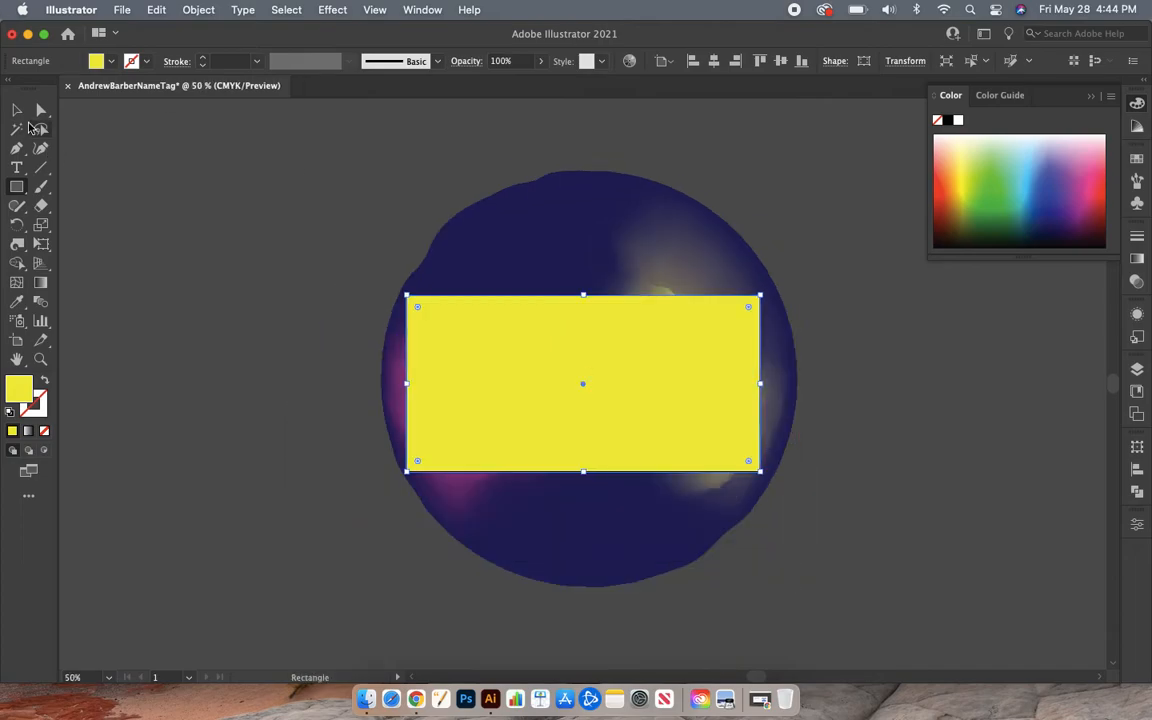
- Select both the mesh circle and the rectangle and make a clipping mask from them
click(18, 113)
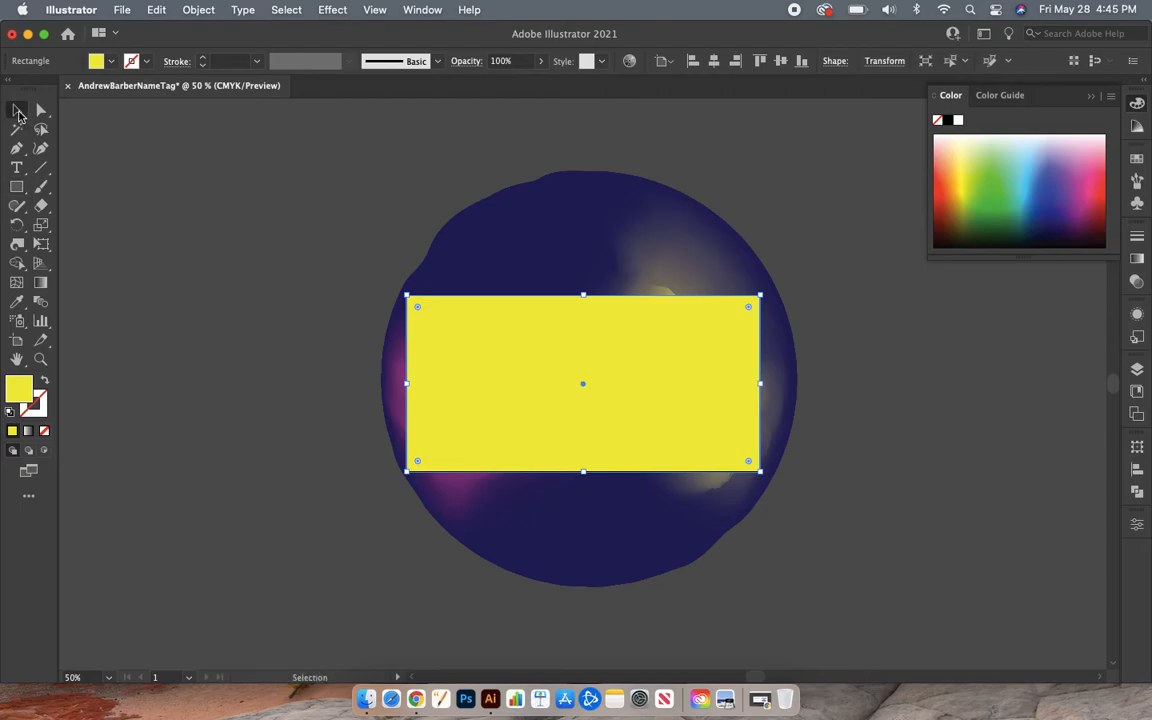
drag(334, 163, 811, 609)
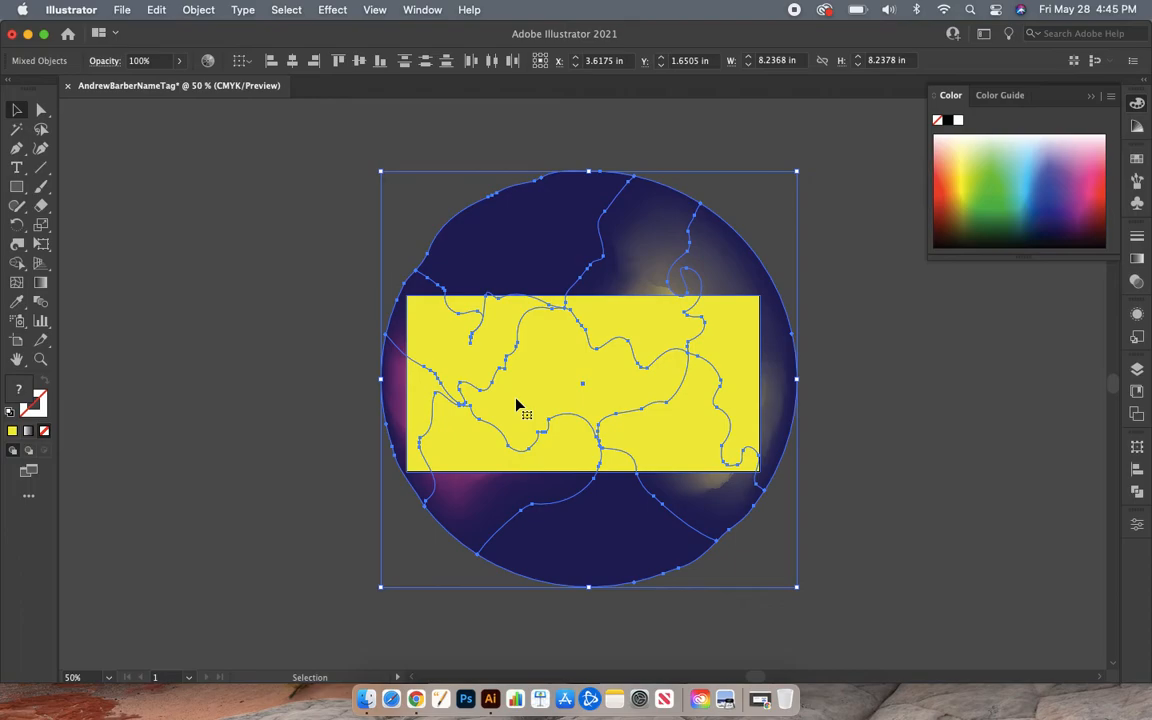
right_click(517, 404)
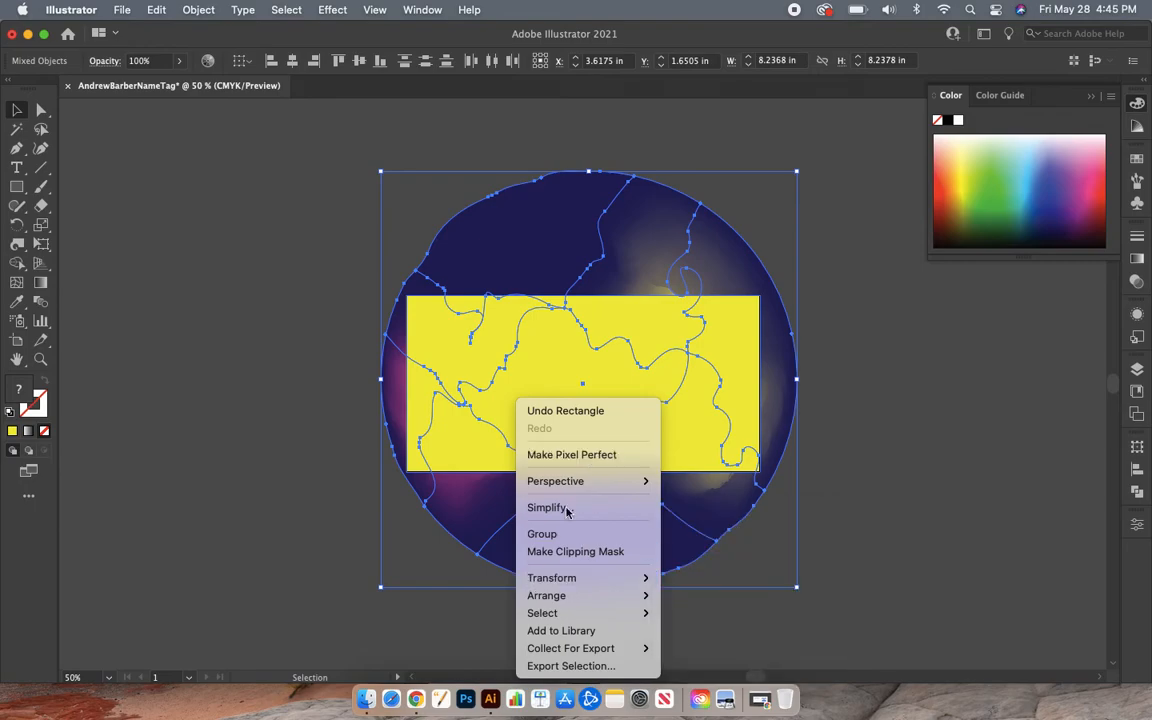
click(631, 553)
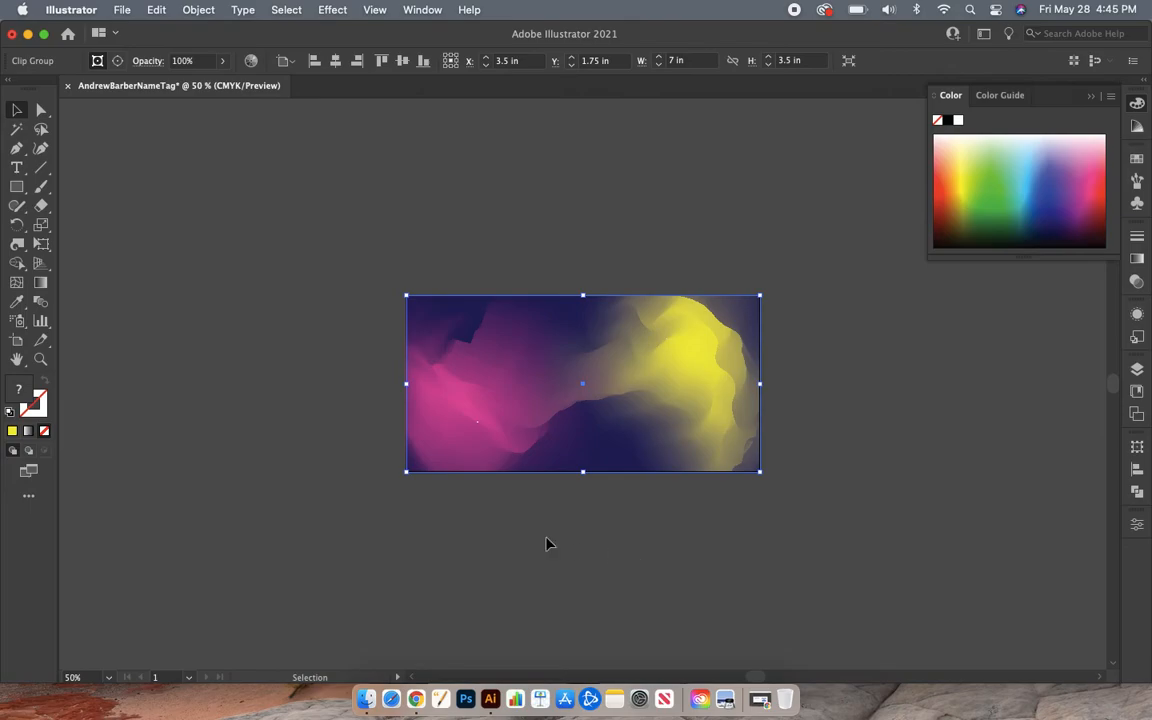
- Deselect the mesh background, zoom in on the artboard and pick the Type tool
click(322, 474)
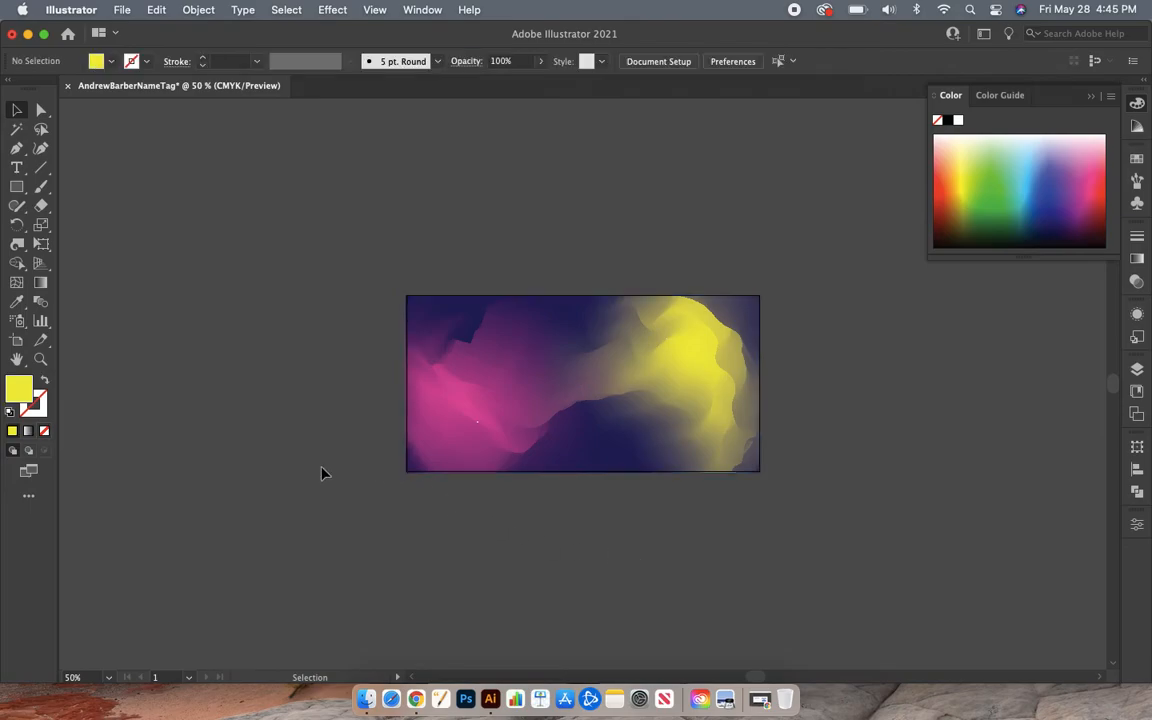
key(super+equal)
key(super+equal)
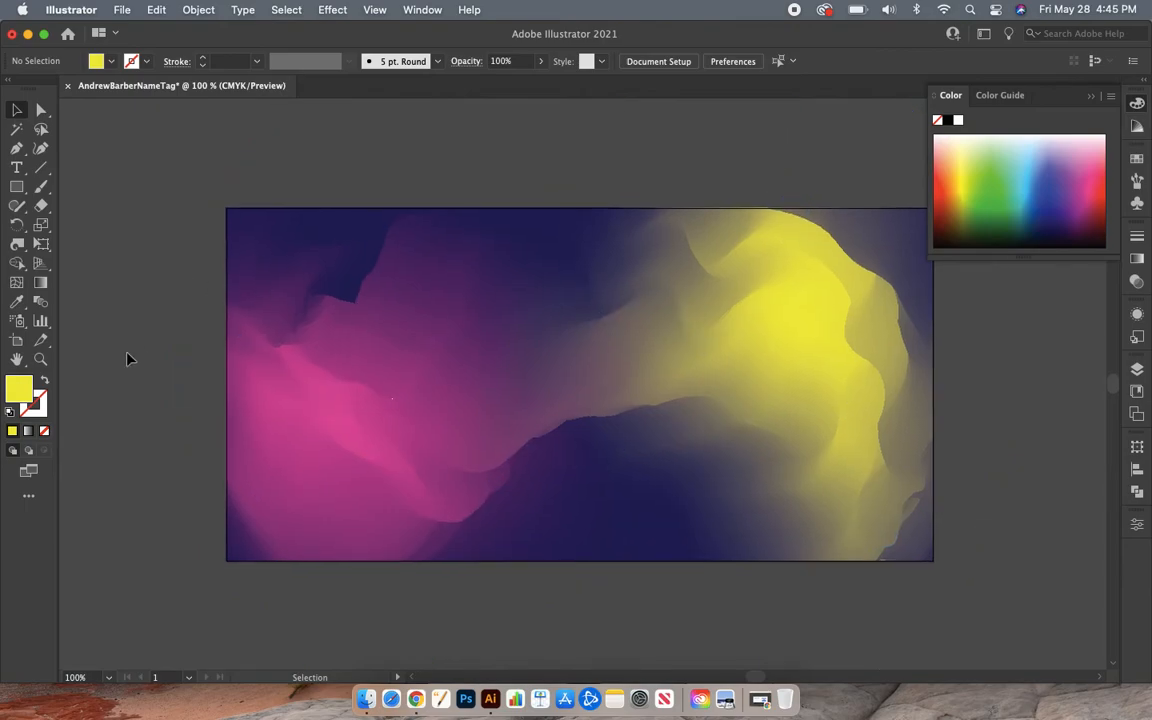
scroll(127, 359, up, 1)
scroll(127, 359, right, 1)
scroll(127, 359, down, 3)
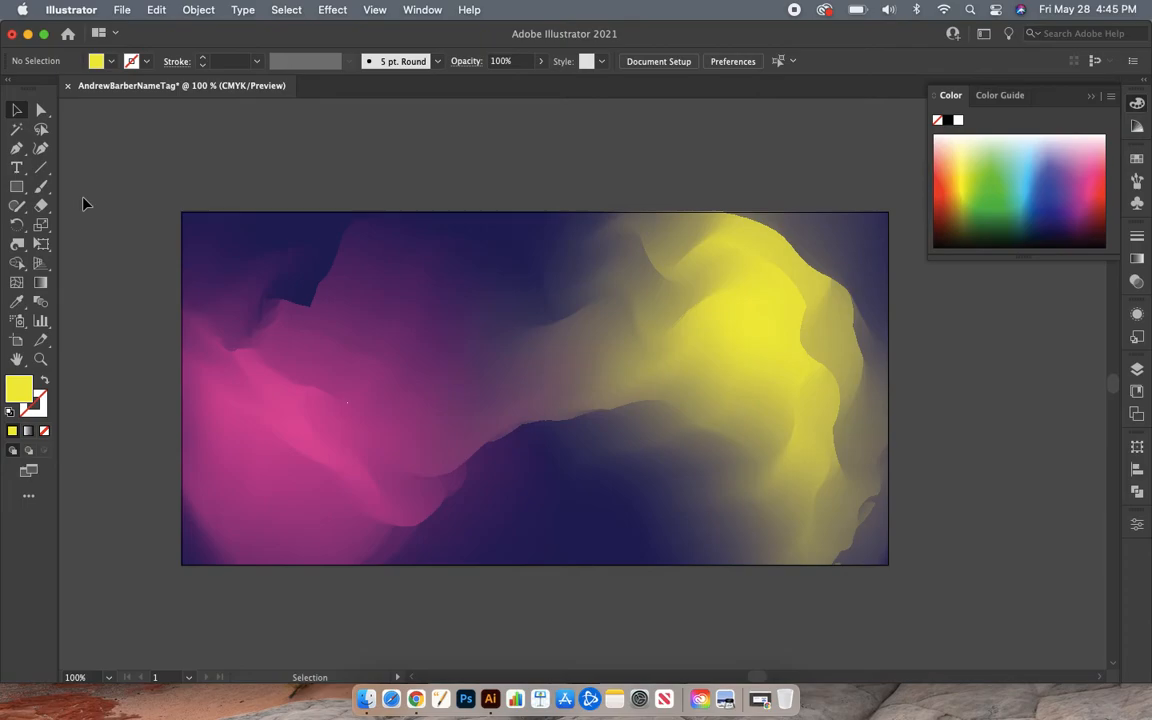
click(20, 172)
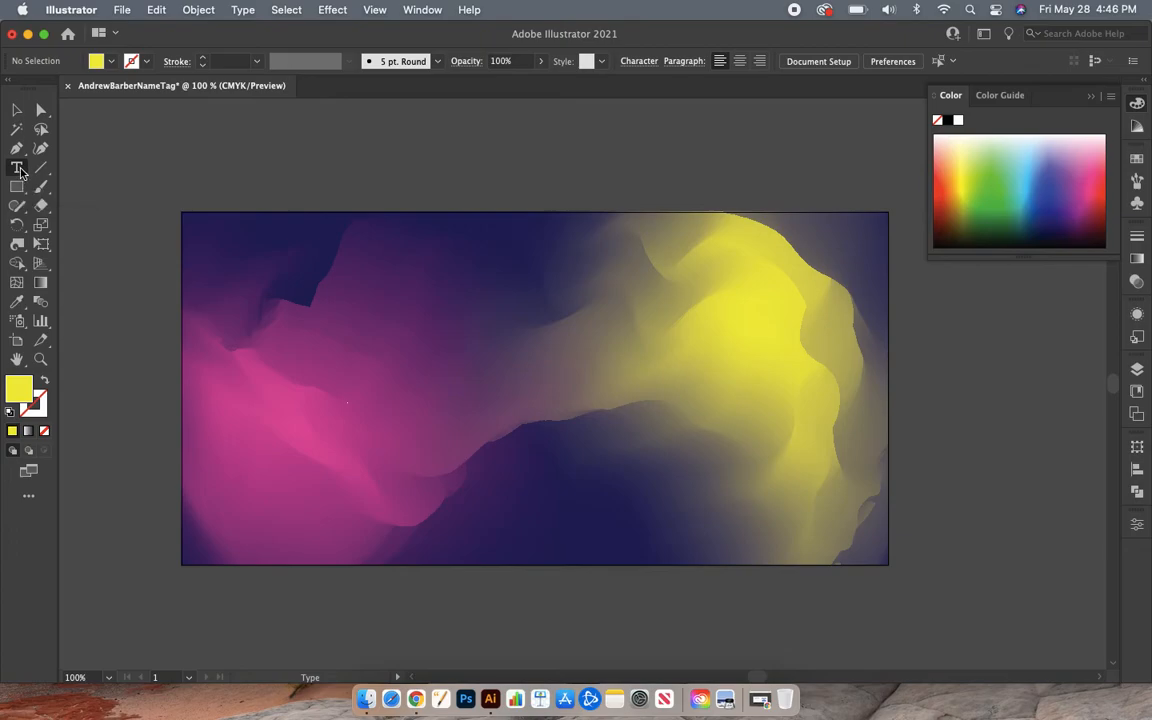
- Type the wearer's first name as a new text object on the pink area and select it
click(296, 337)
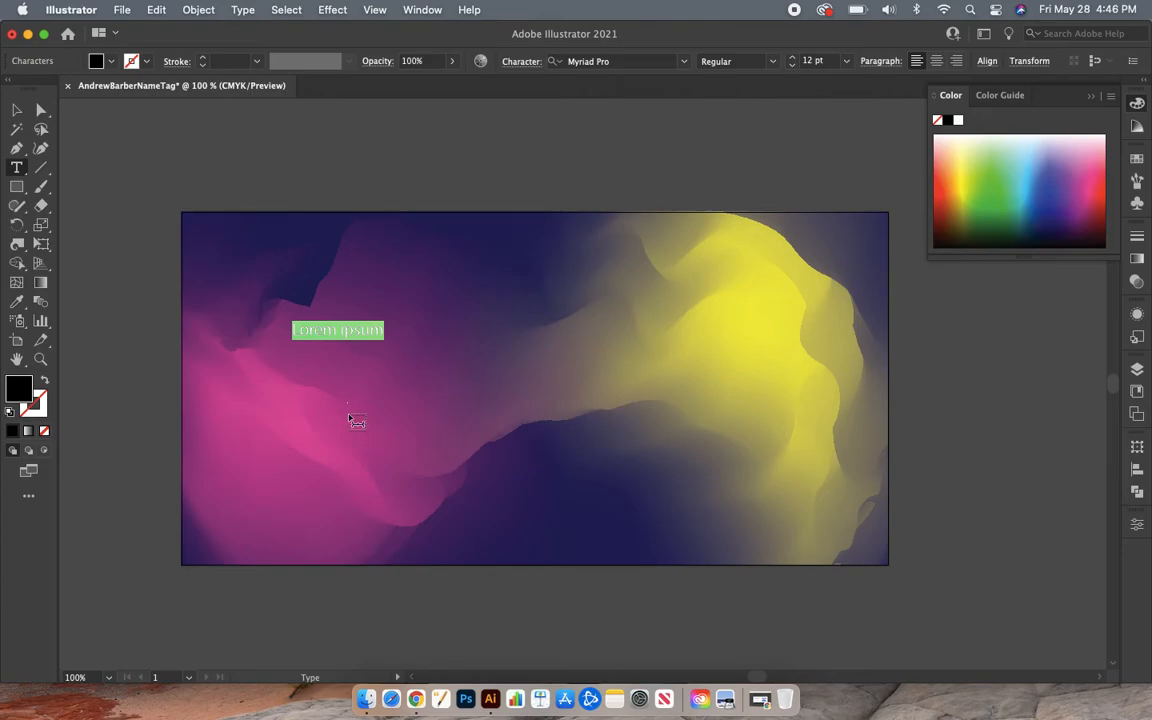
drag(347, 329, 293, 330)
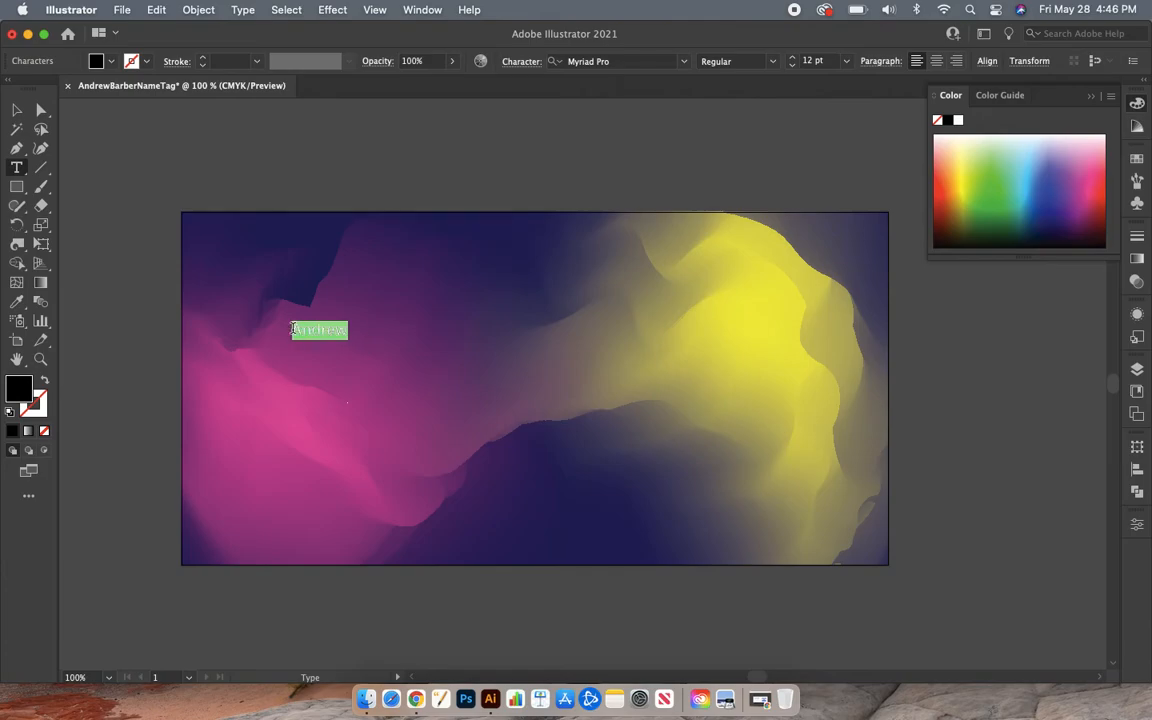
- Set the first-name text fill to white (FFFFFF) in the Color Picker
double_click(20, 388)
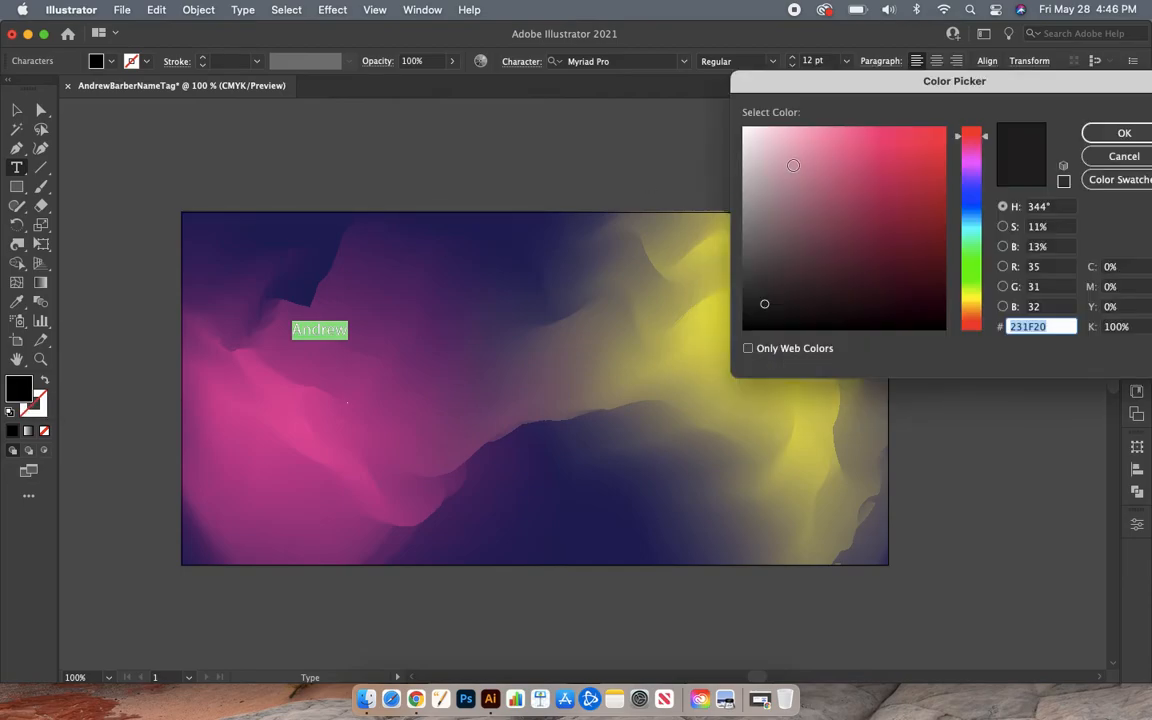
drag(795, 165, 743, 126)
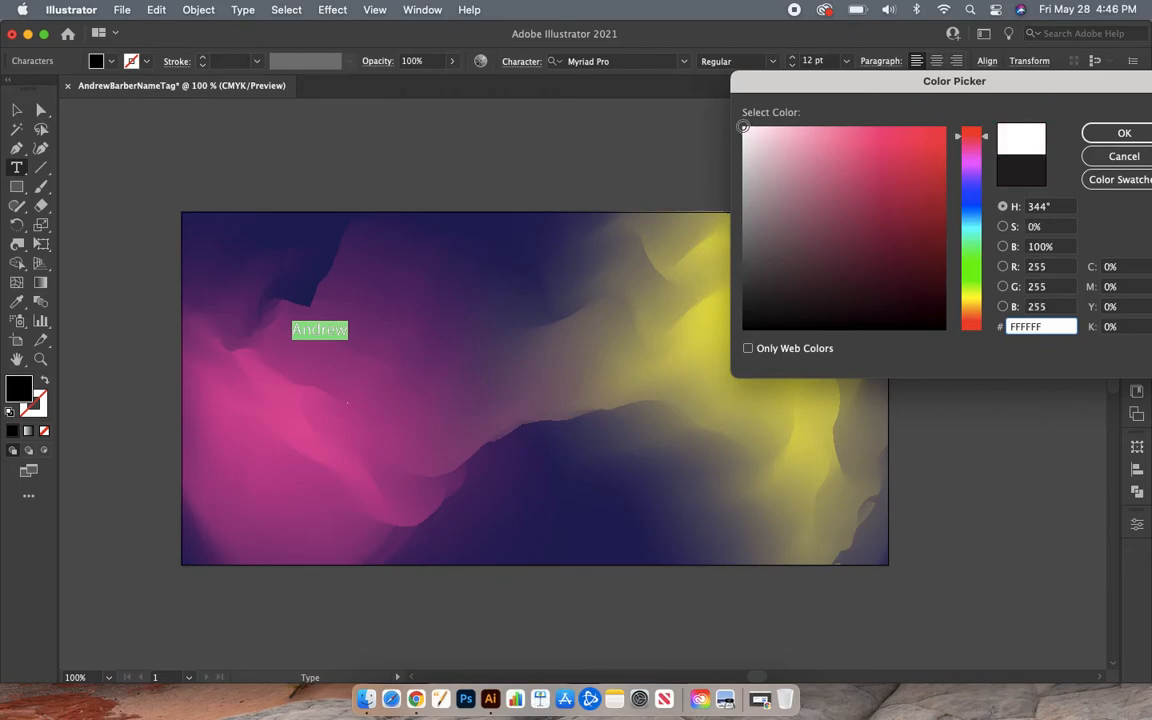
click(1122, 132)
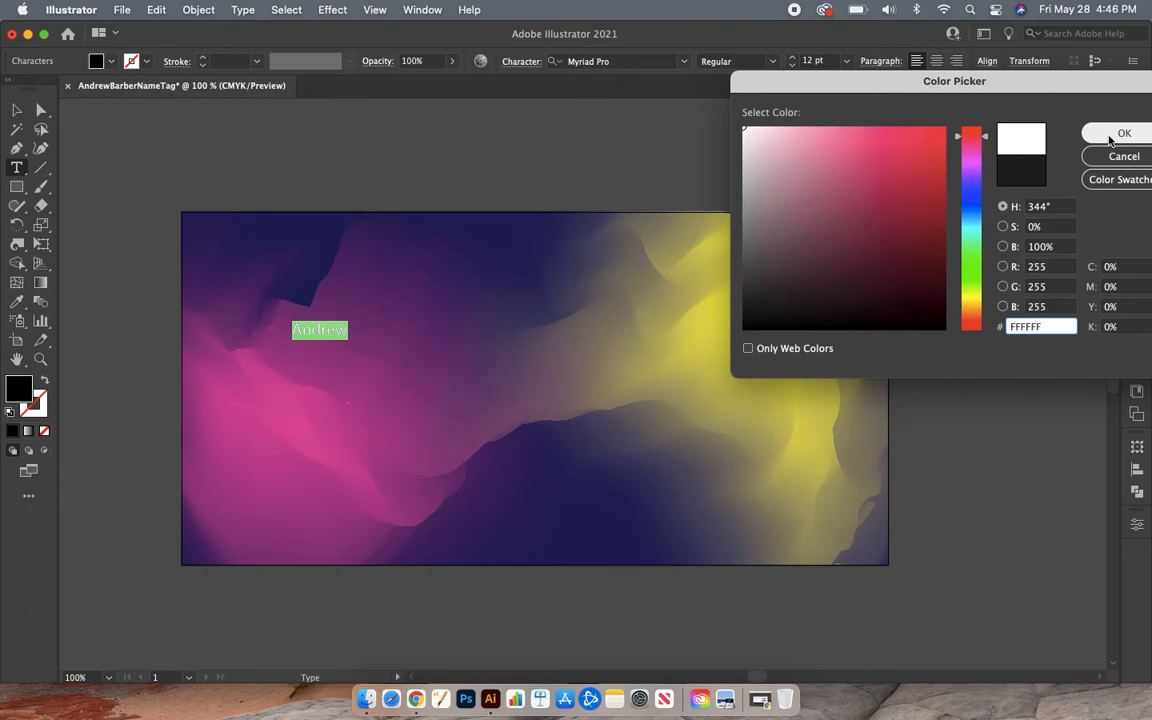
click(1109, 138)
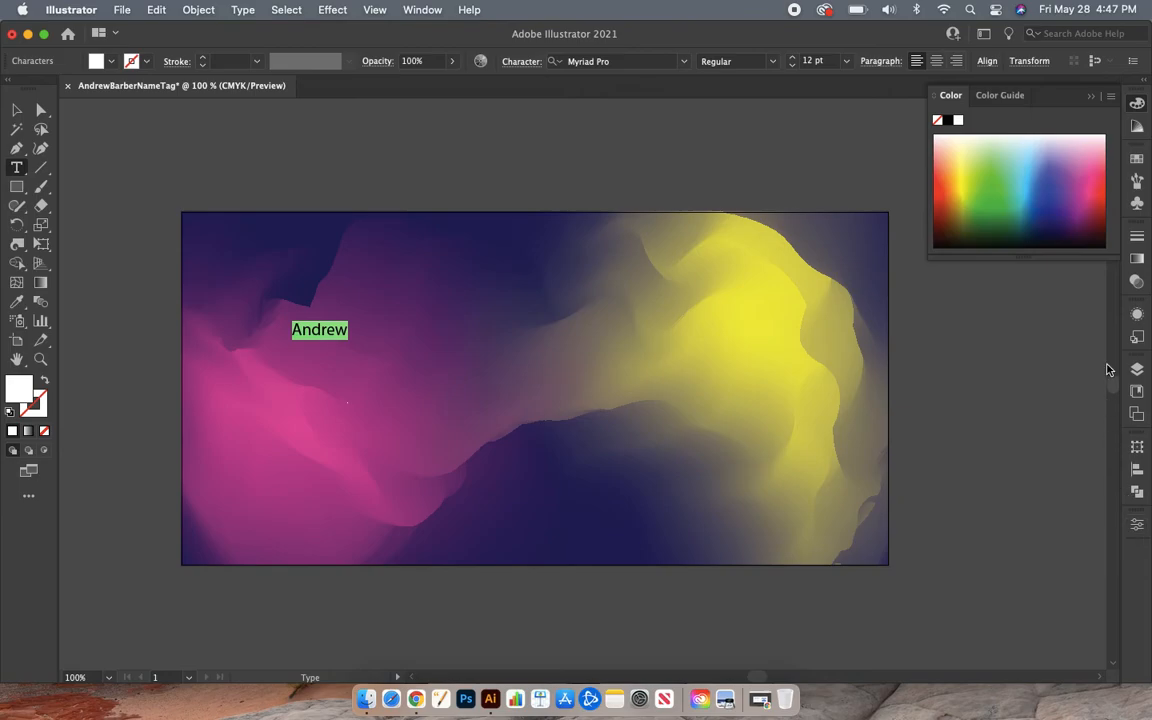
- Show the Properties panel from the Window menu for the selected name text
click(416, 10)
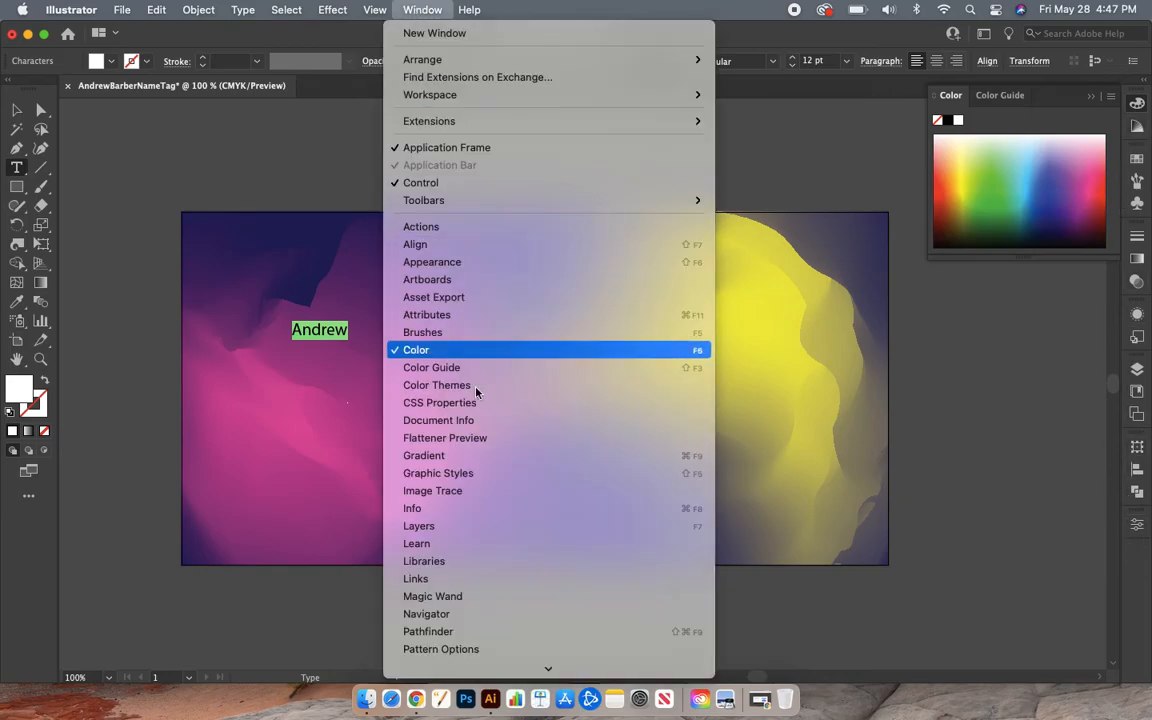
scroll(478, 524, down, 2)
scroll(478, 524, down, 4)
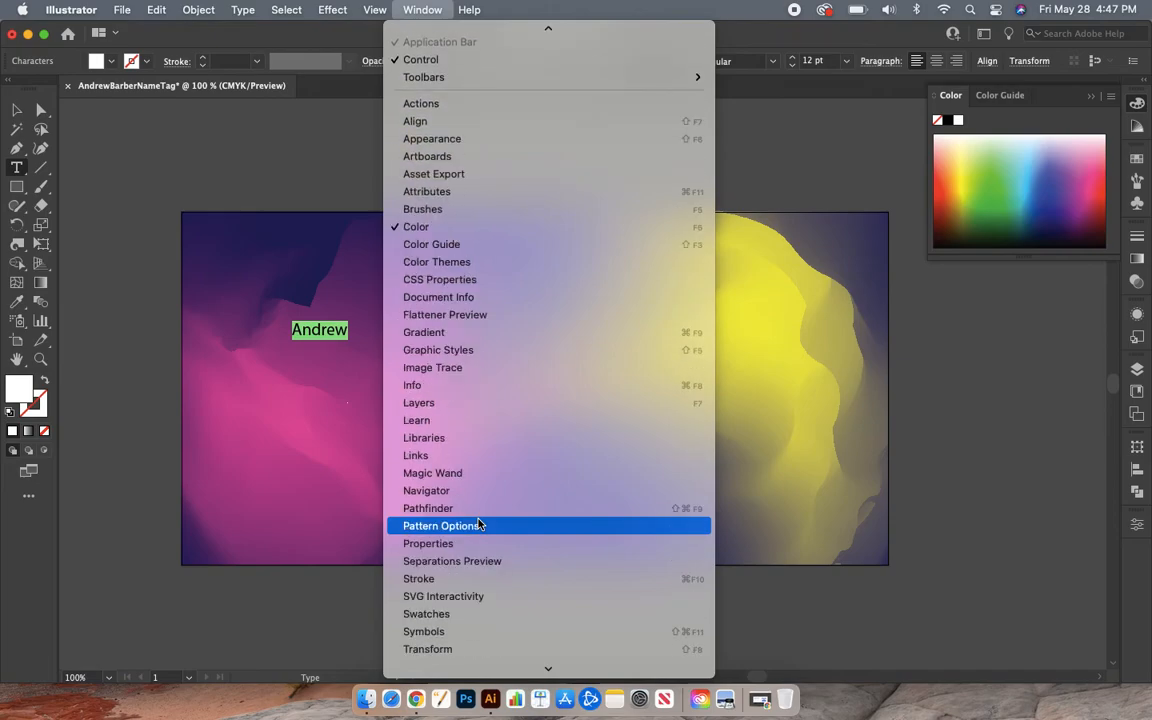
scroll(505, 640, down, 3)
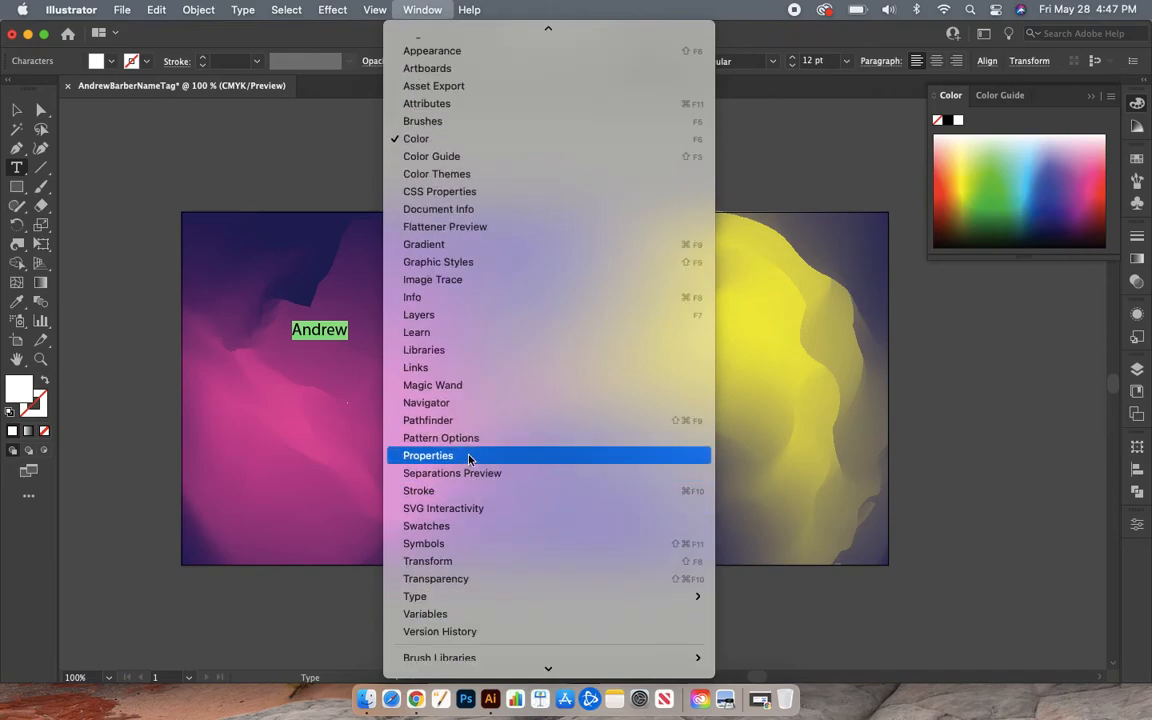
scroll(469, 457, up, 5)
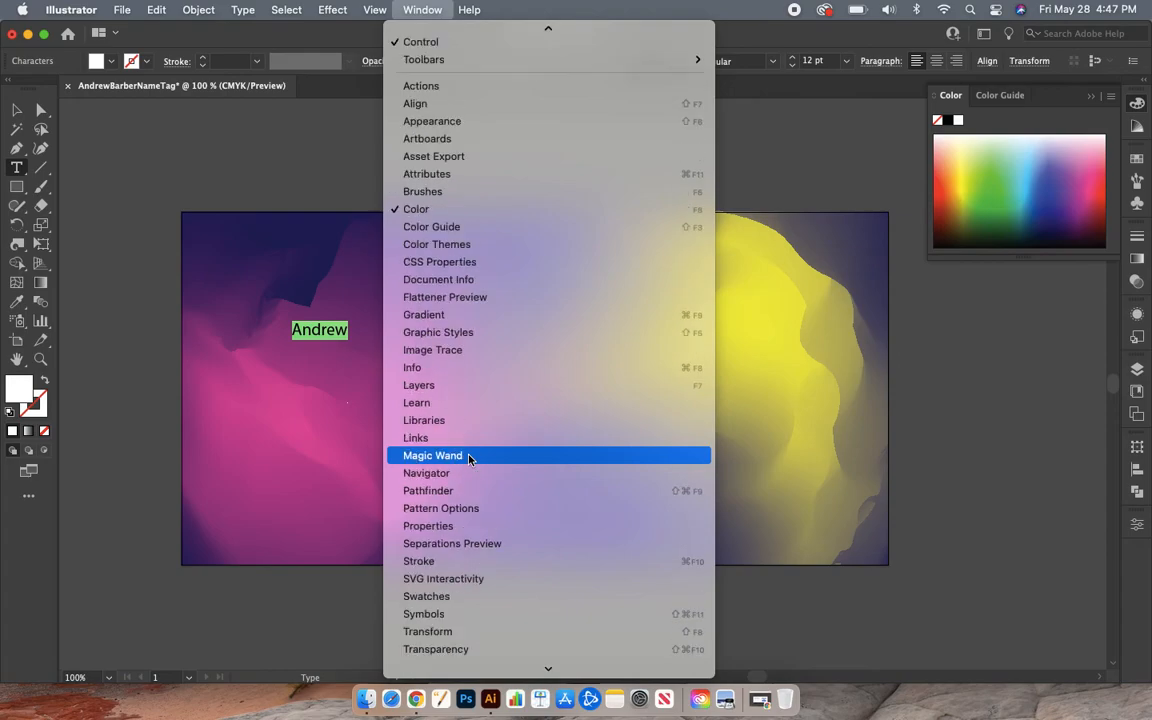
scroll(469, 457, down, 6)
scroll(469, 457, up, 6)
scroll(469, 457, down, 5)
scroll(469, 457, up, 3)
scroll(469, 457, down, 3)
scroll(469, 457, up, 4)
scroll(469, 457, down, 6)
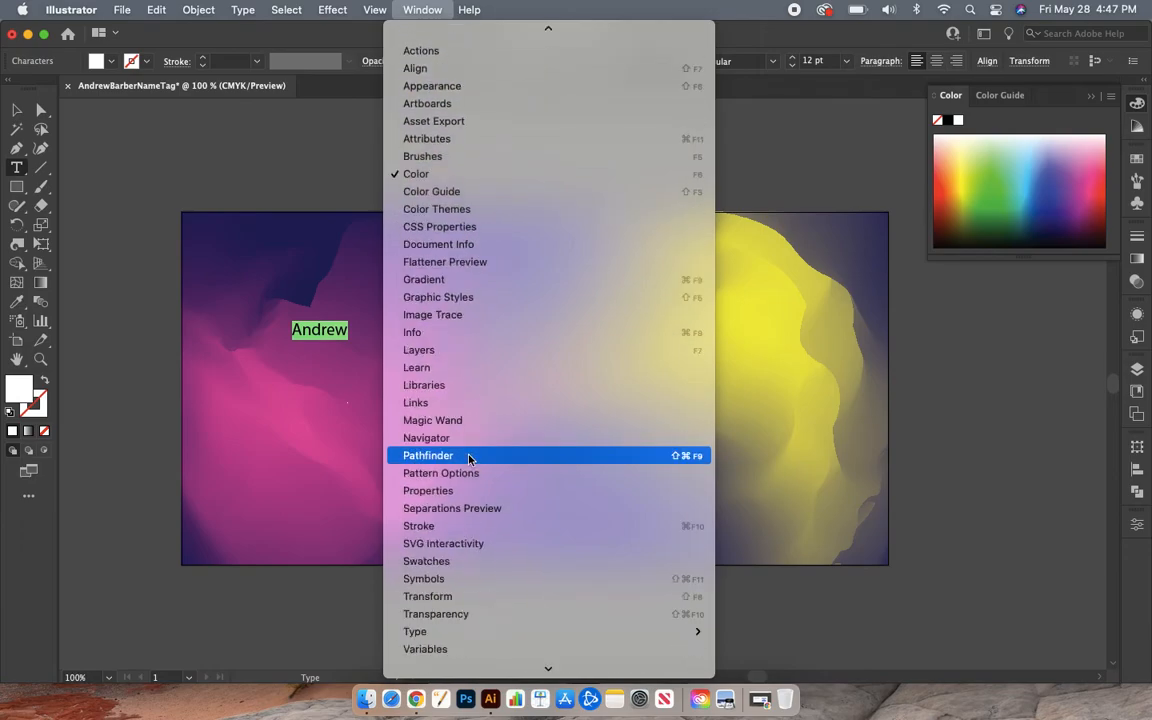
scroll(469, 457, up, 6)
scroll(469, 457, down, 6)
scroll(469, 457, up, 6)
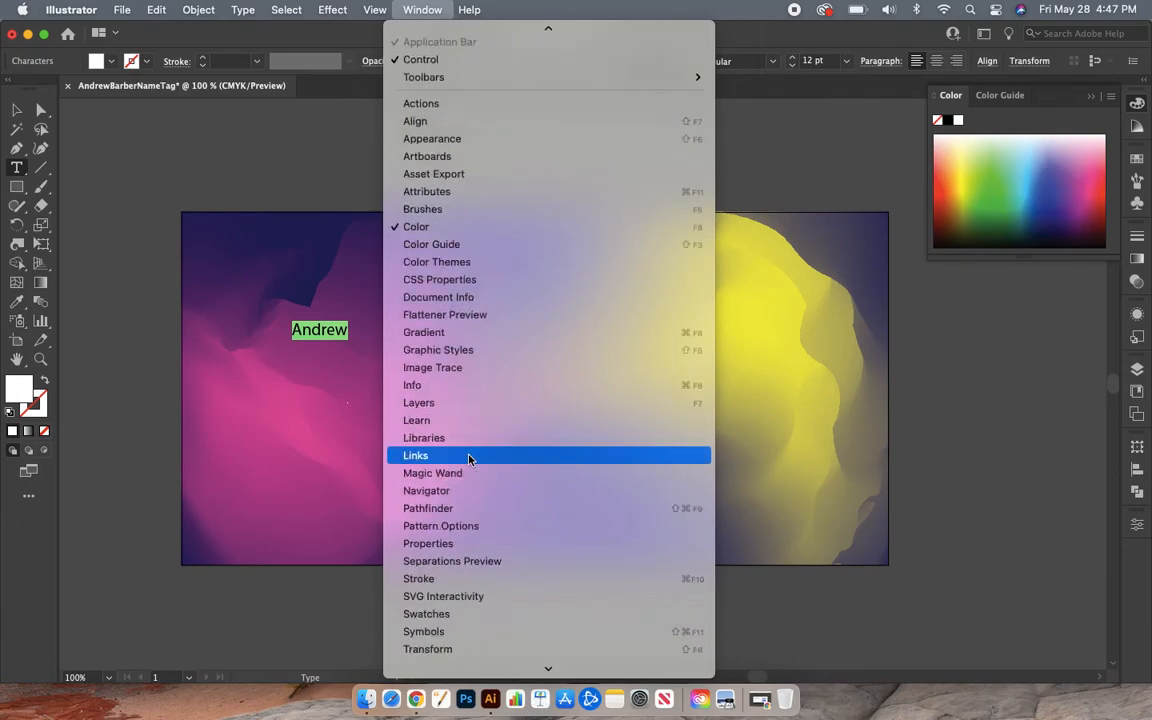
scroll(469, 457, down, 4)
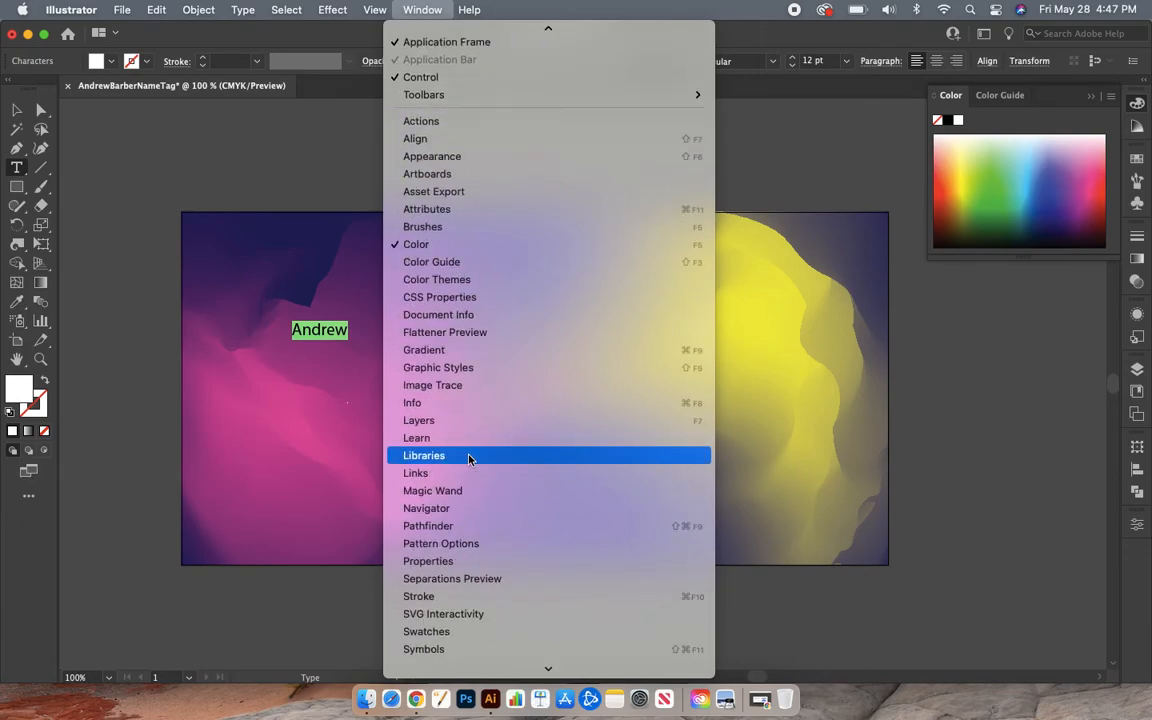
scroll(469, 457, up, 5)
scroll(469, 457, down, 4)
scroll(469, 457, up, 4)
scroll(469, 457, down, 6)
scroll(469, 457, up, 6)
scroll(469, 457, down, 4)
scroll(469, 457, up, 4)
scroll(469, 457, down, 8)
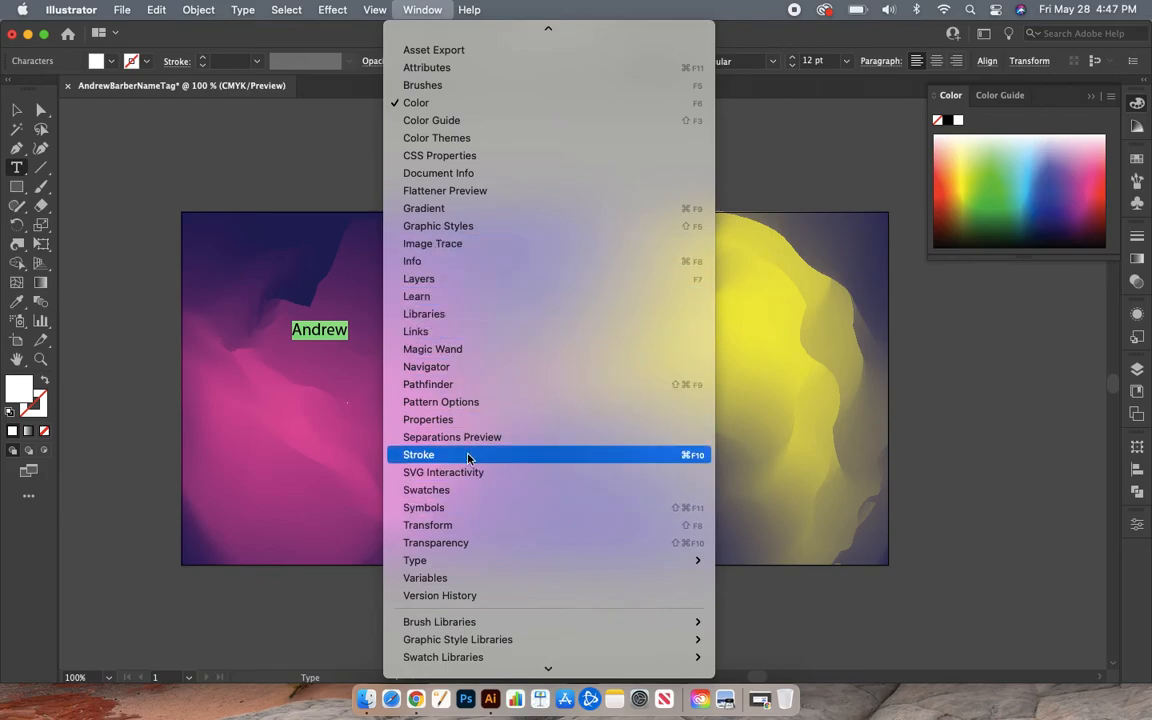
click(464, 424)
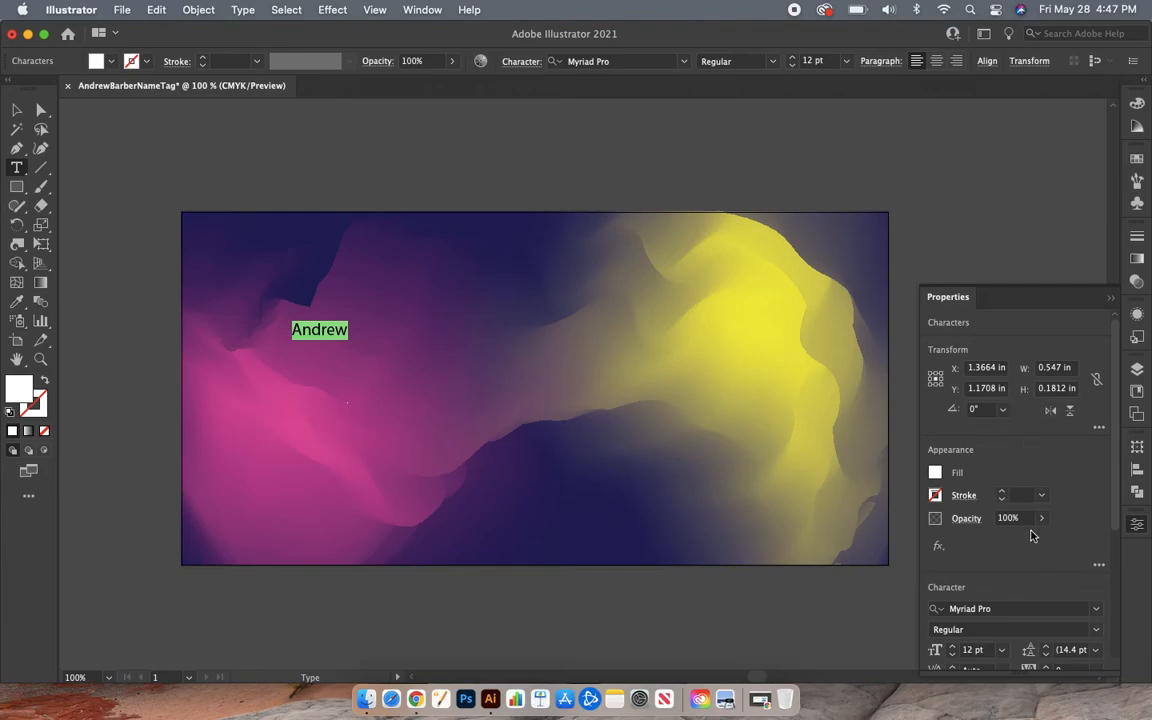
- Change the first-name text's font from Myriad Pro to Impact in the Properties panel
scroll(1031, 536, down, 5)
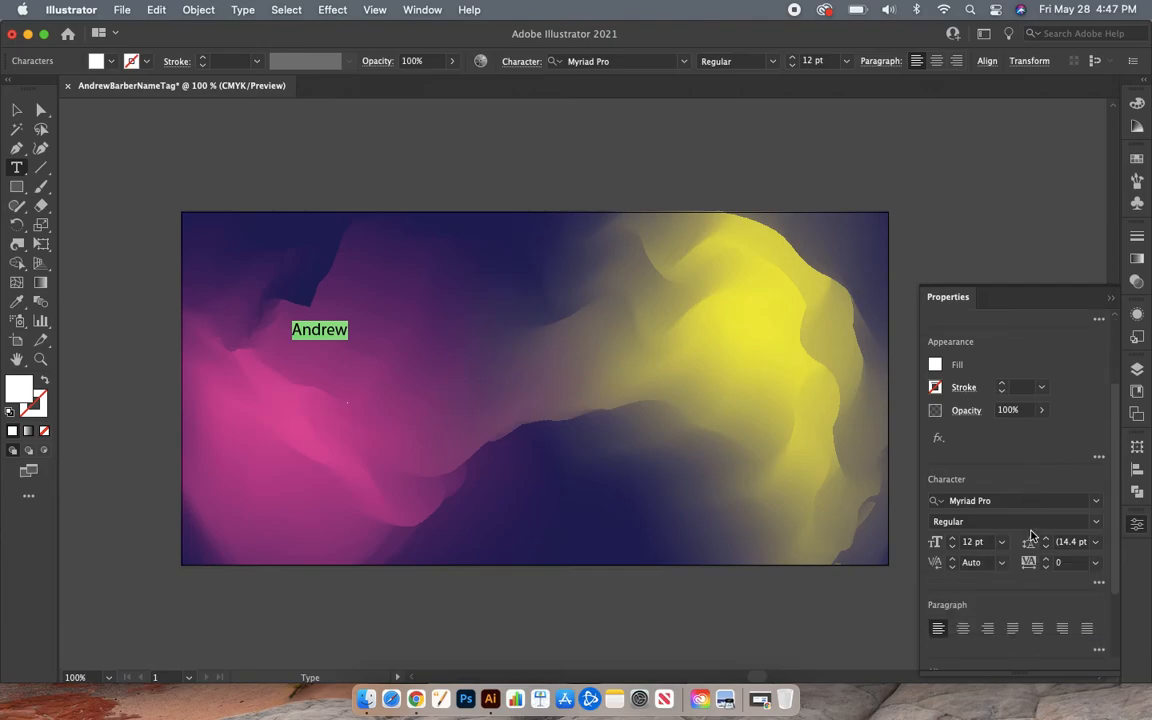
scroll(1031, 536, up, 5)
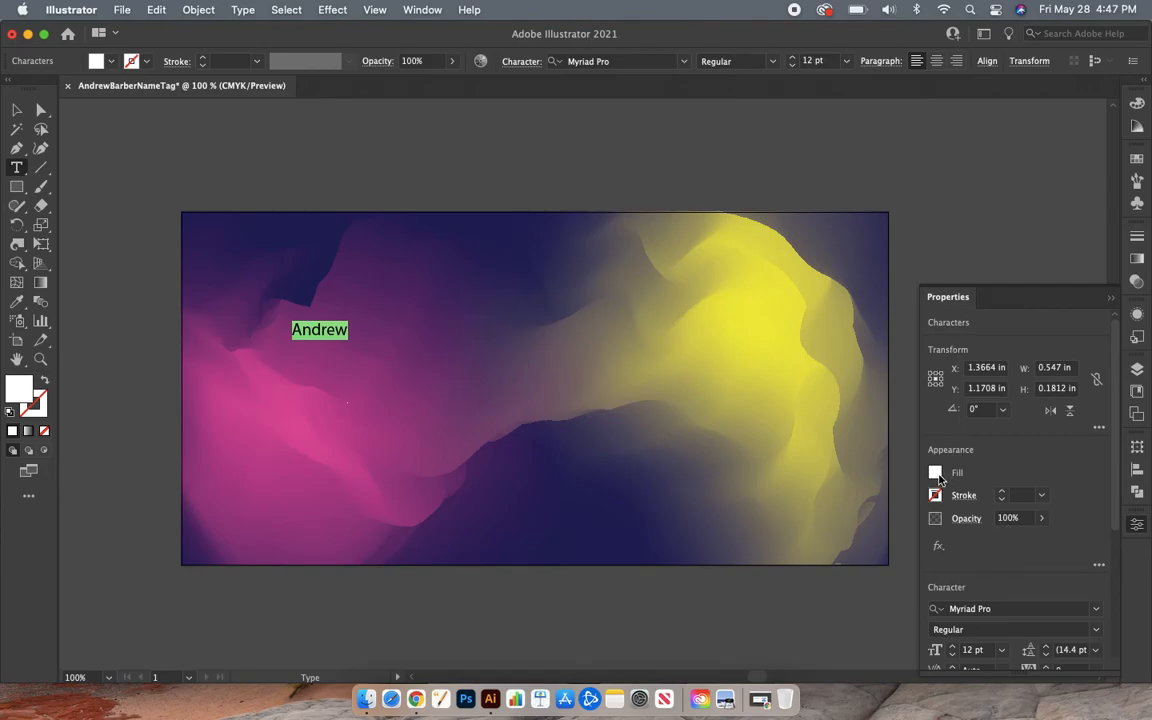
scroll(1022, 568, down, 3)
scroll(1024, 569, down, 2)
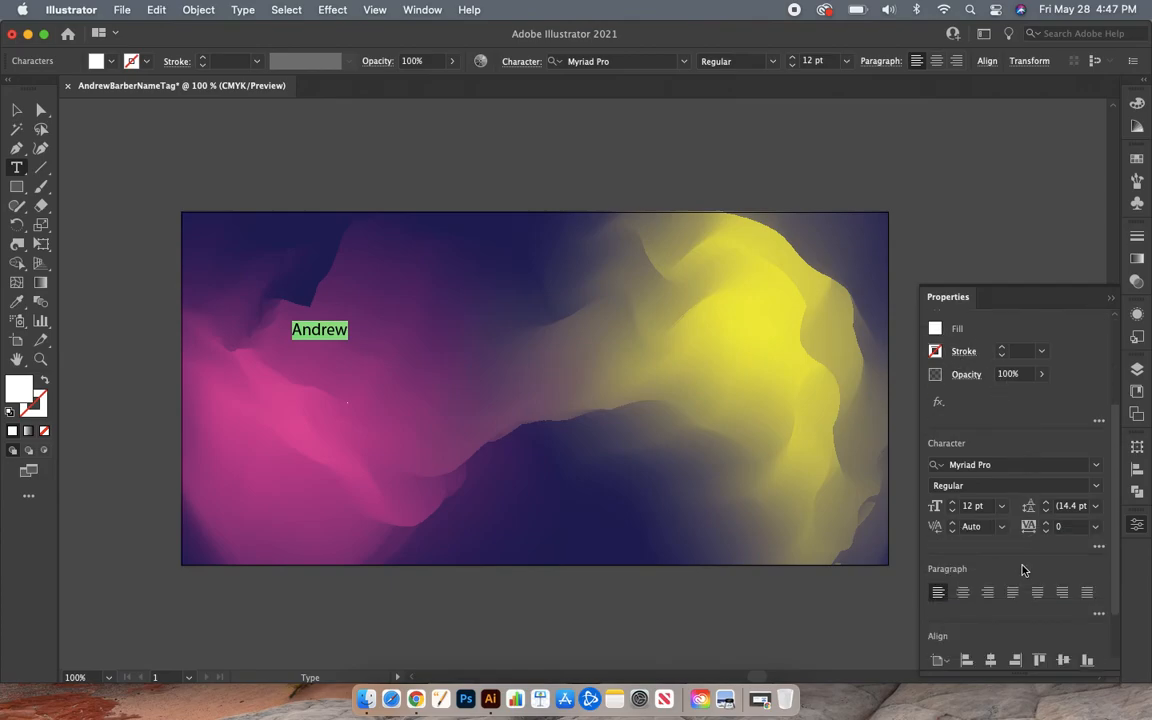
click(1008, 465)
drag(1008, 465, 942, 462)
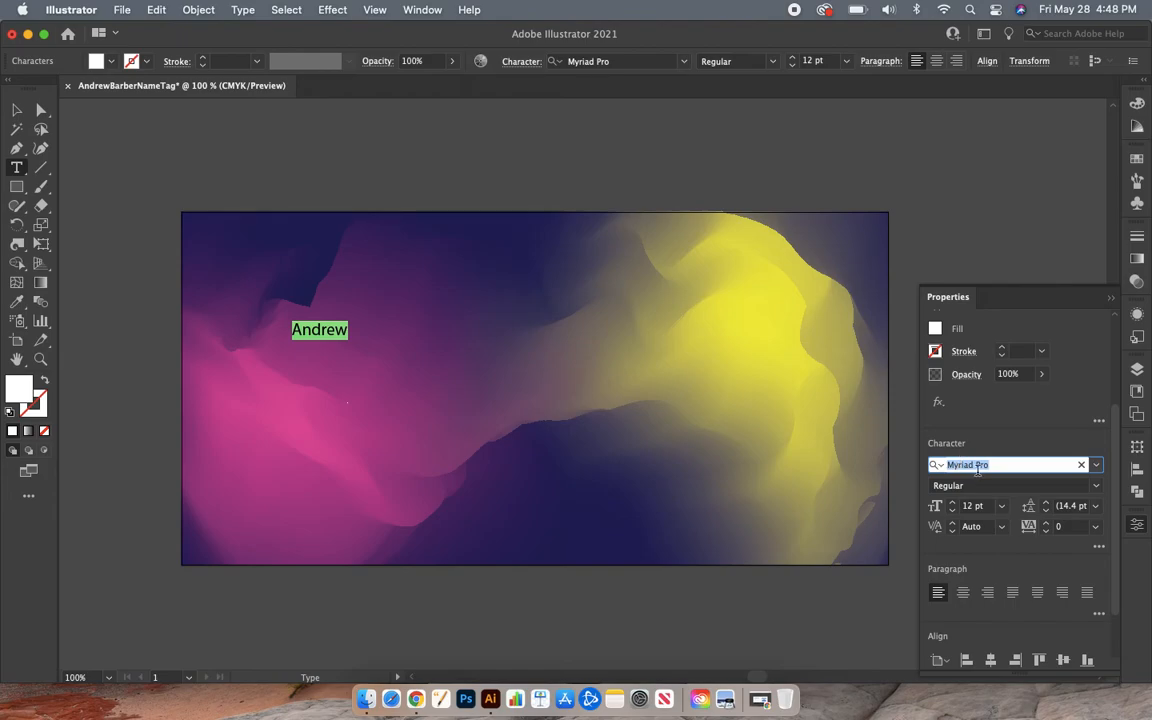
text(im)
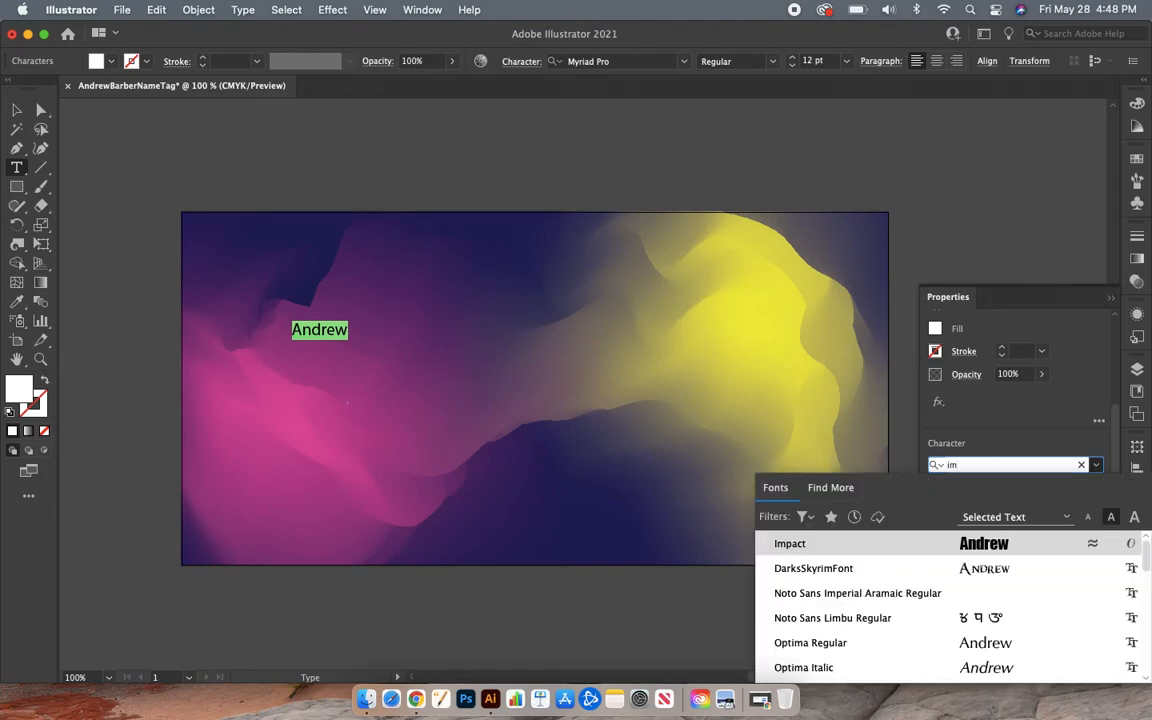
text(p)
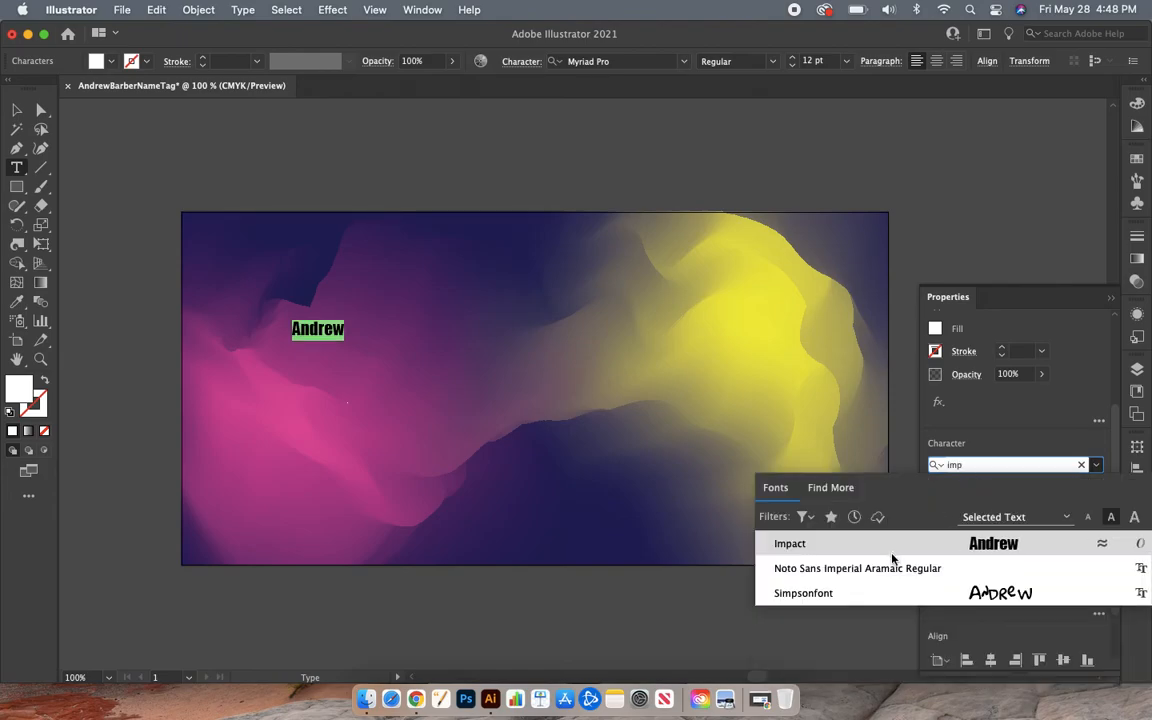
click(827, 545)
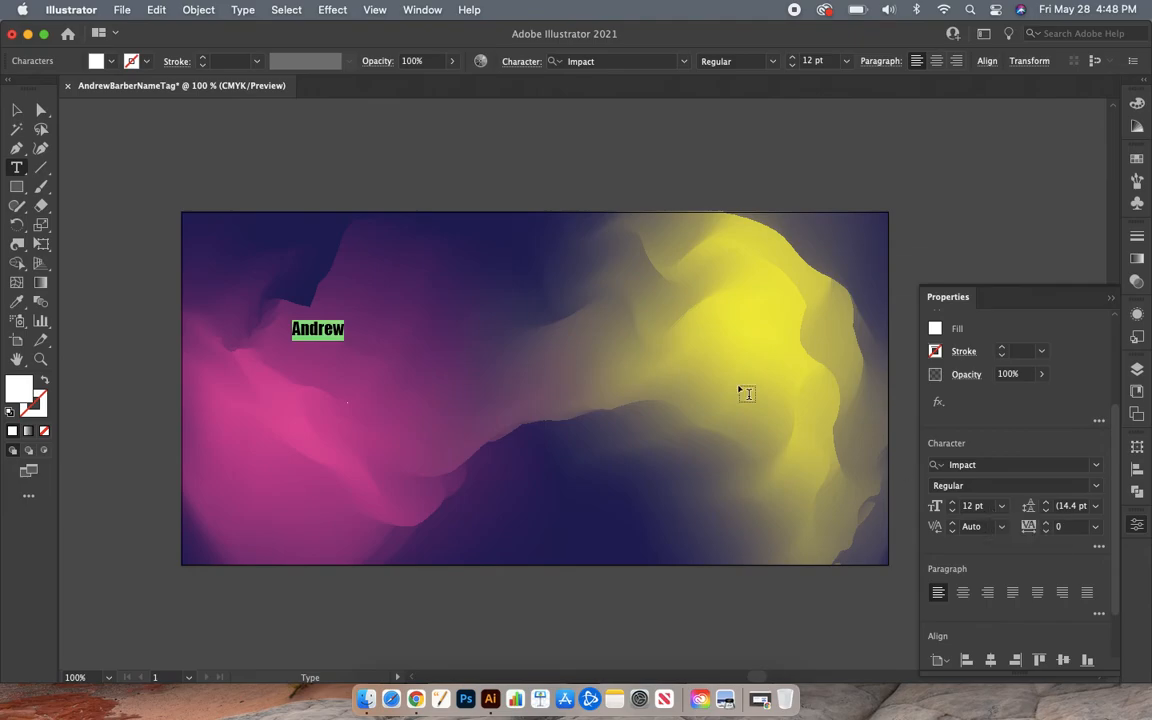
- Scale the first-name text up to about 82 pt and place it across the tag's top right
click(16, 117)
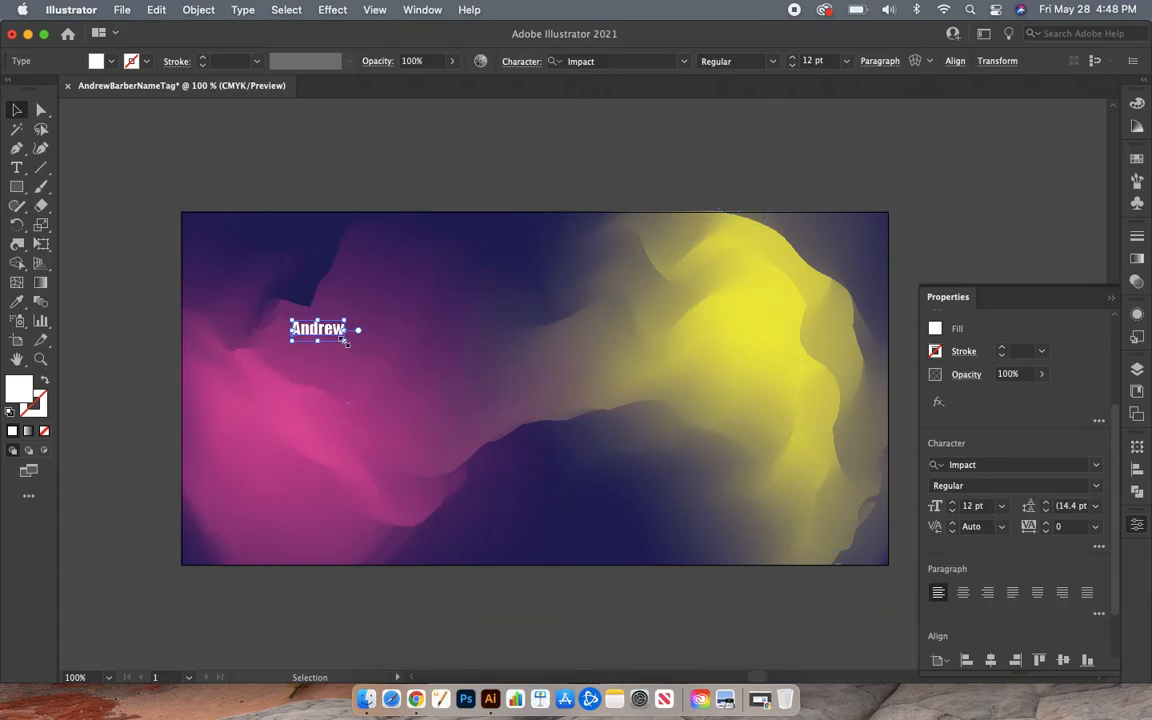
drag(344, 341, 664, 517)
drag(529, 413, 749, 324)
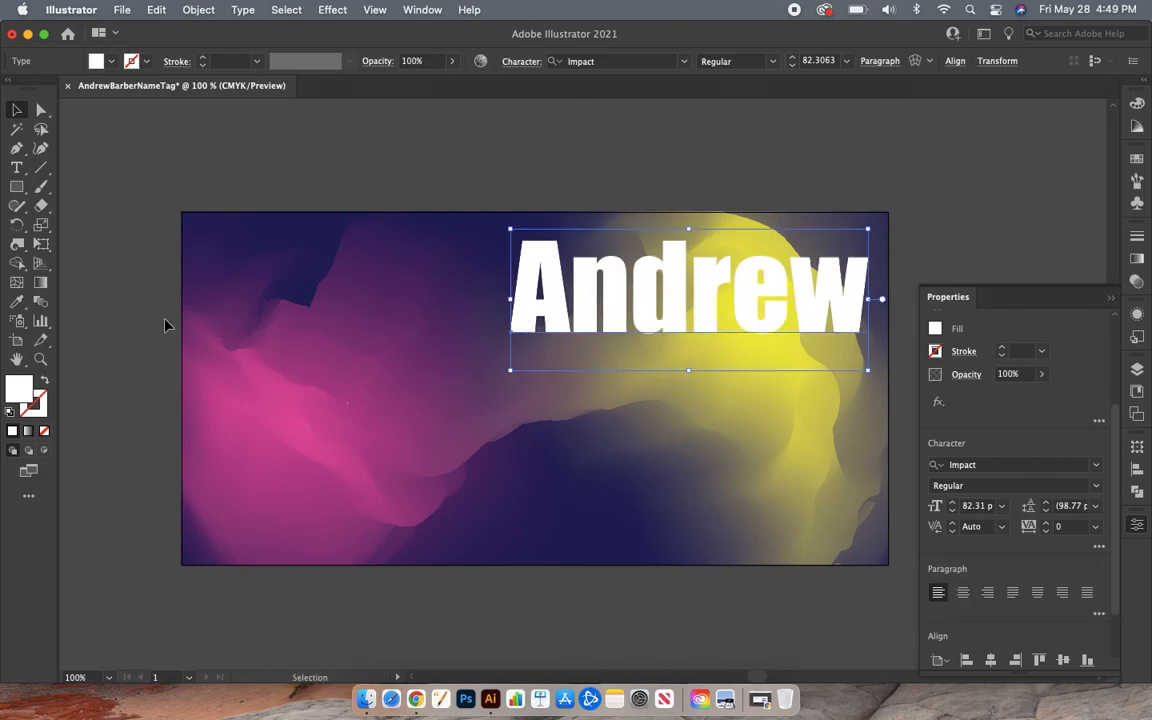
- Add the wearer's last name as a new text object on the pink area and select it
click(18, 170)
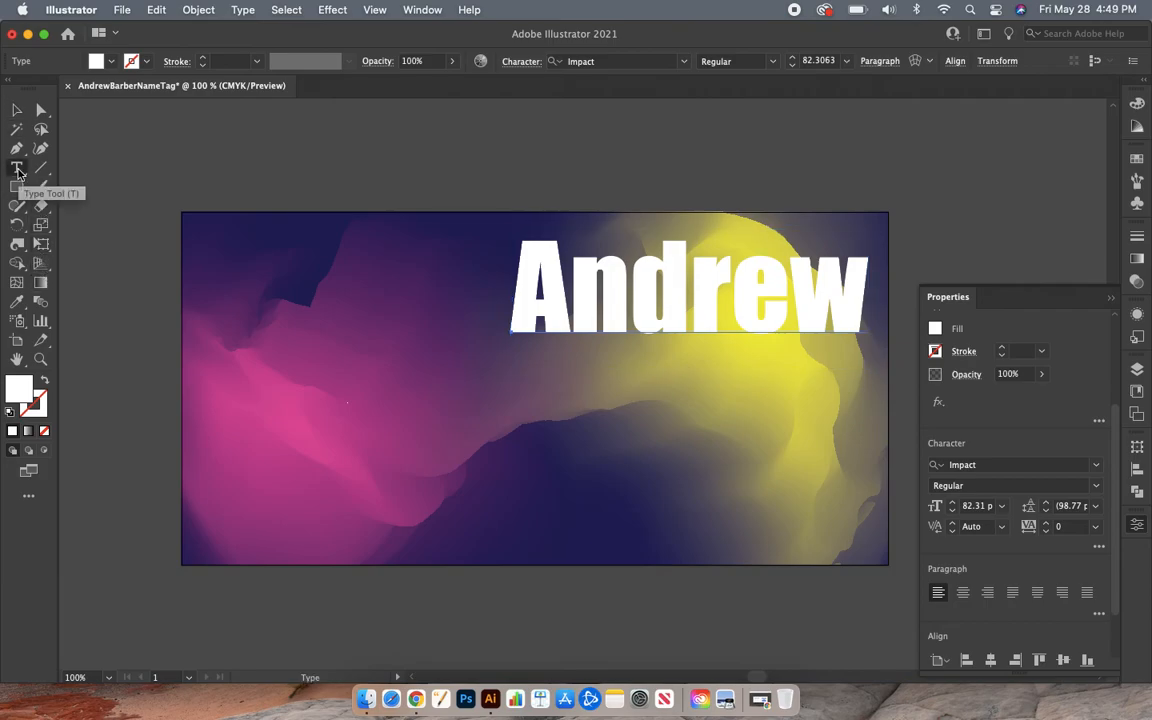
click(362, 430)
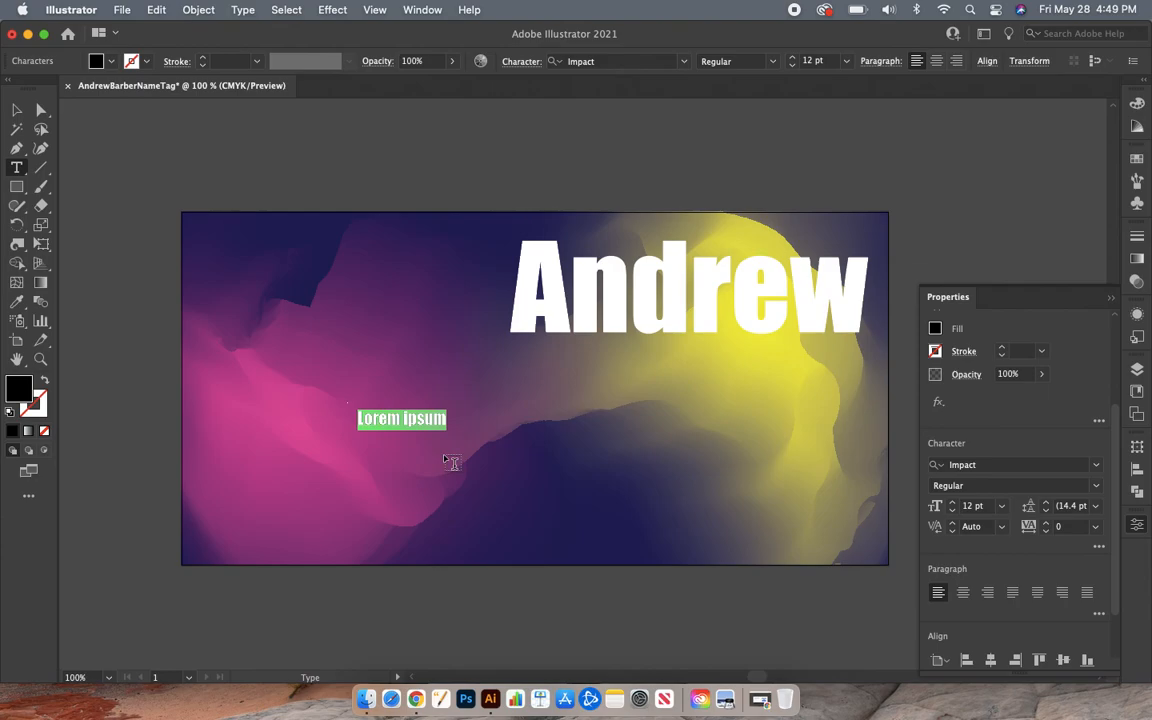
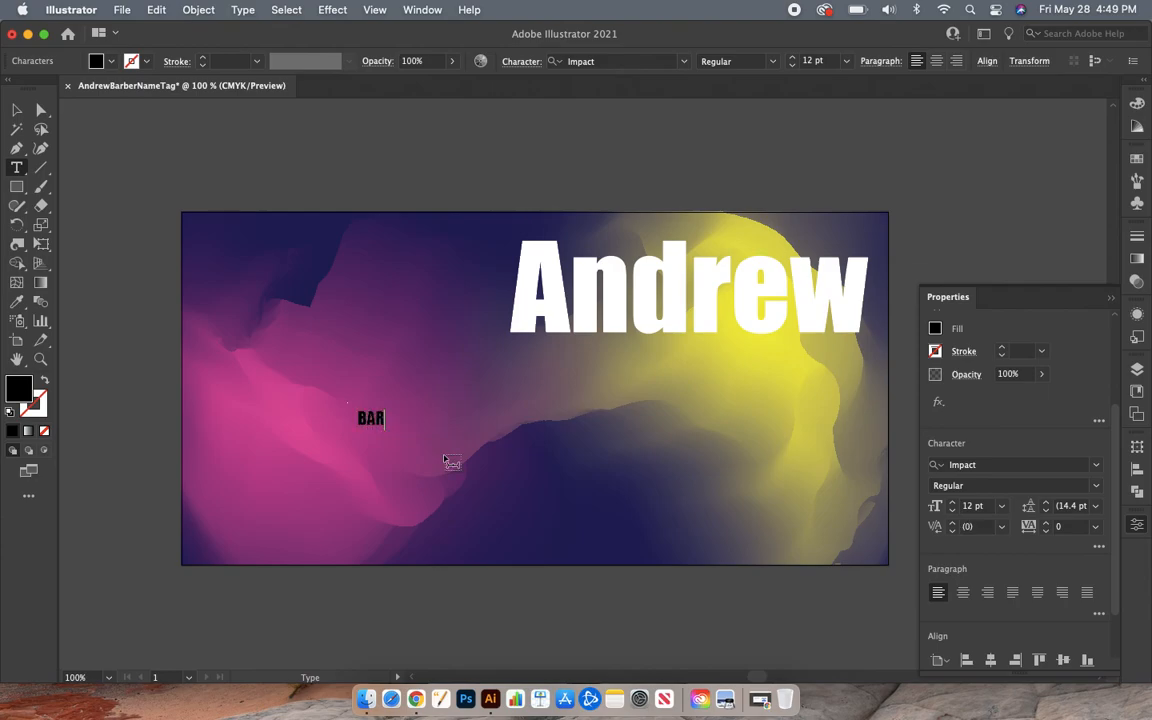
drag(404, 417, 354, 412)
- Set the last-name text fill to white in the Color Picker
double_click(20, 386)
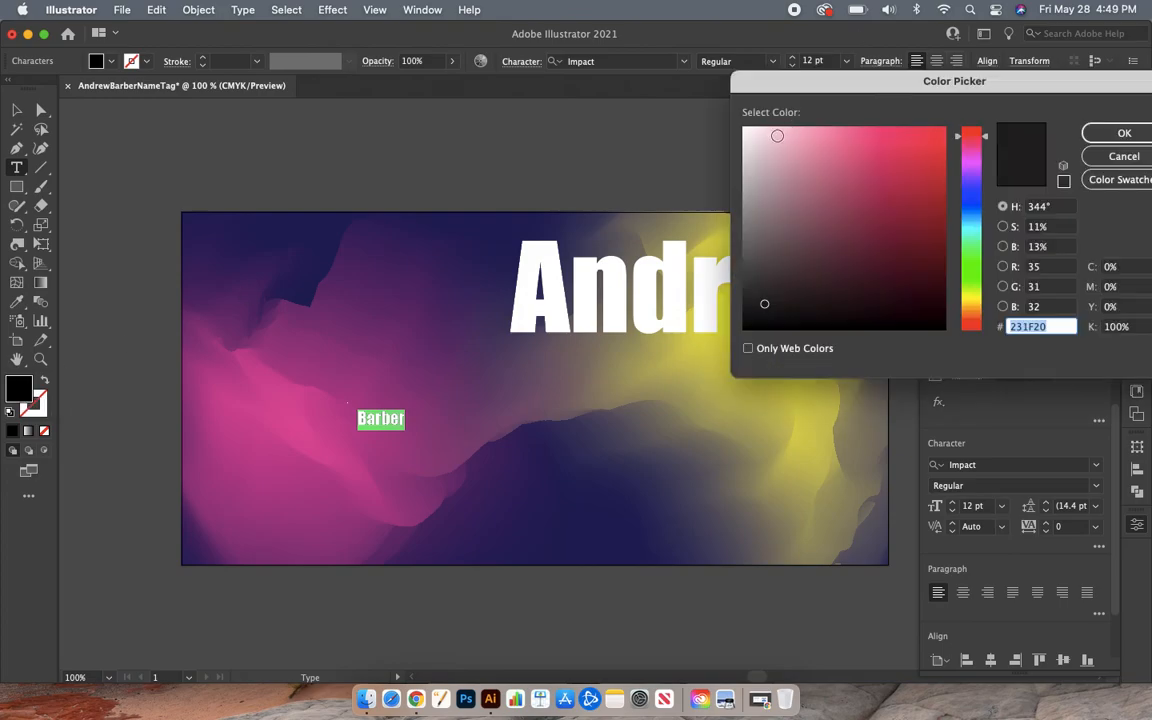
drag(775, 145, 745, 103)
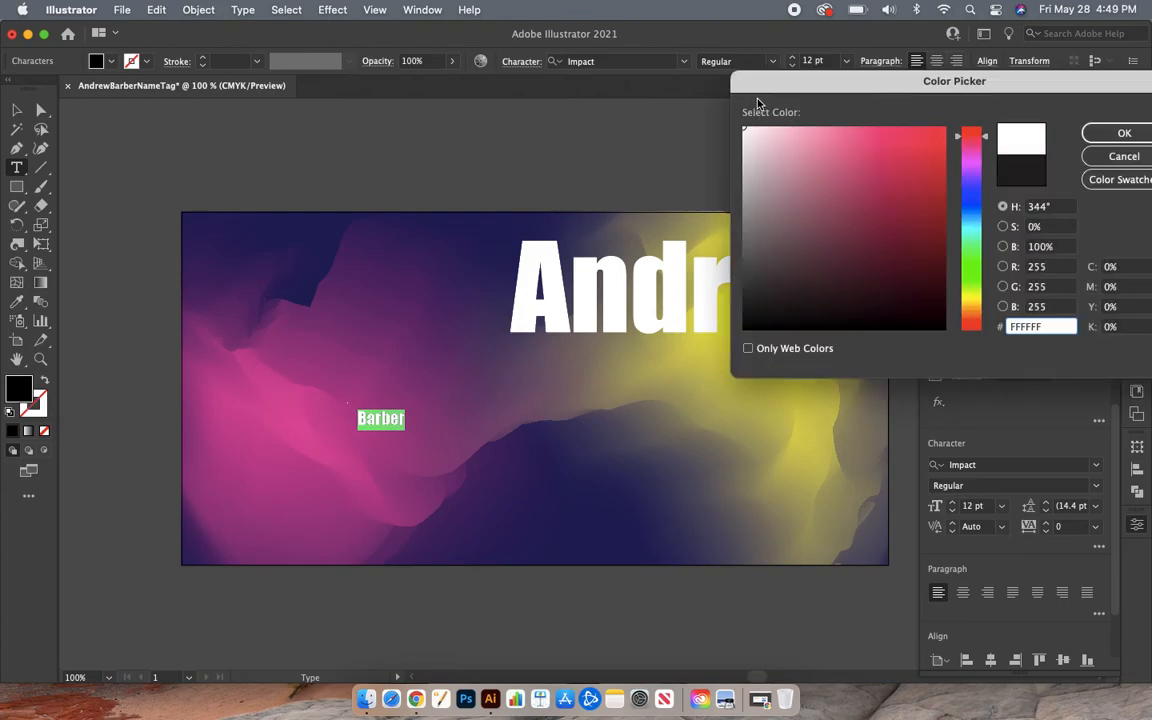
key(Return)
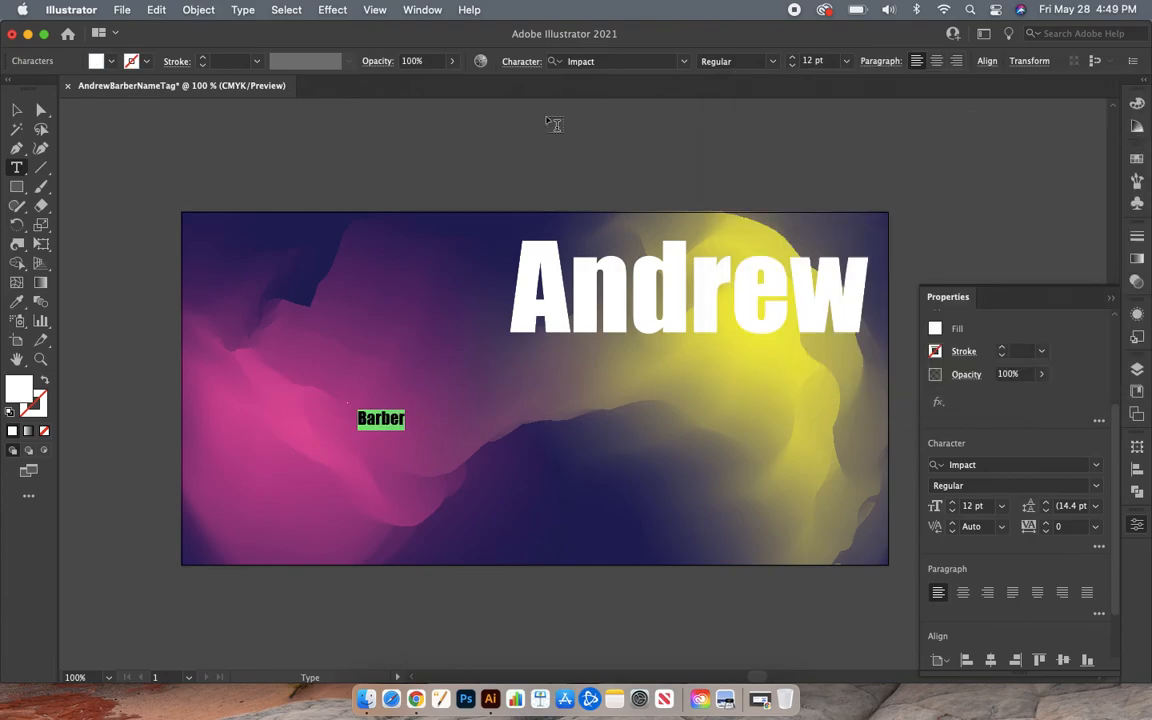
click(14, 113)
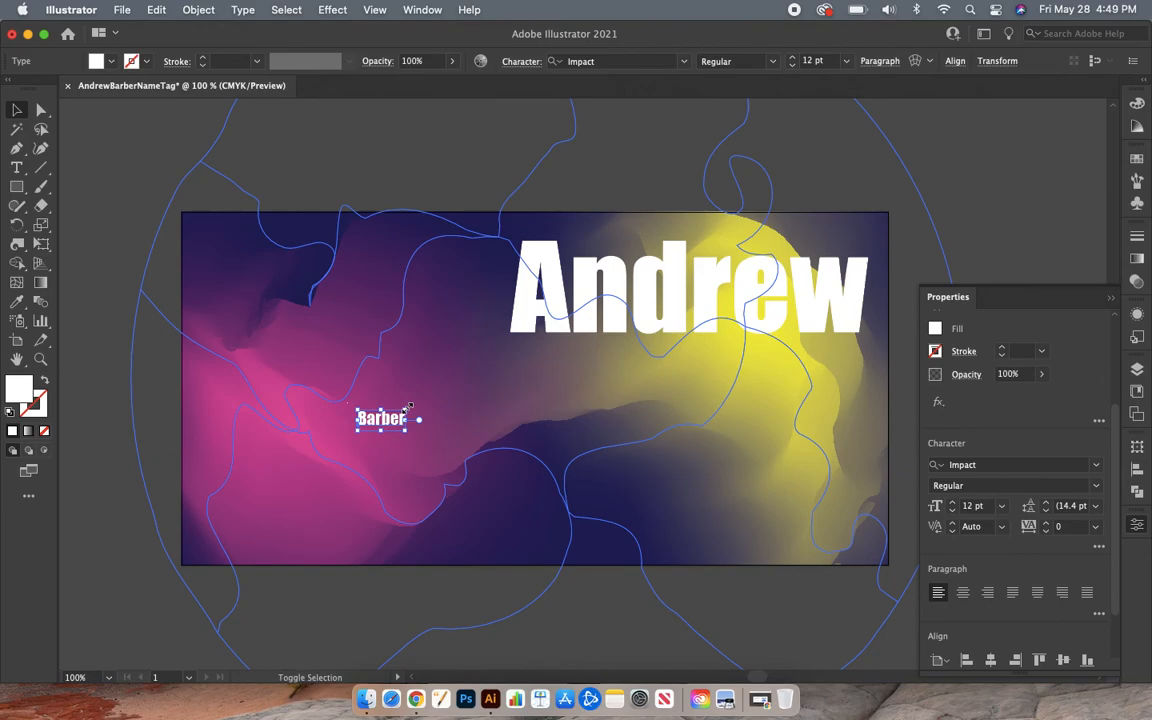
drag(409, 406, 556, 368)
mouse_move(623, 346)
mouse_down()
mouse_move(609, 356)
mouse_move(624, 352)
mouse_up()
drag(522, 390, 829, 374)
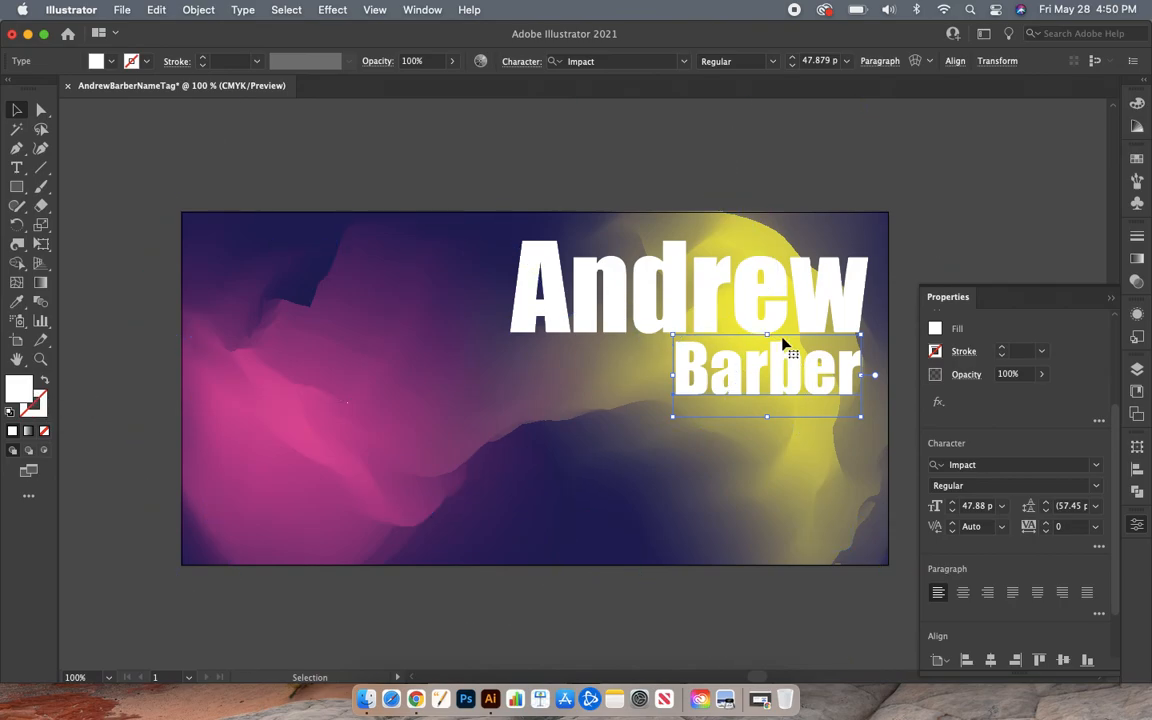
click(45, 382)
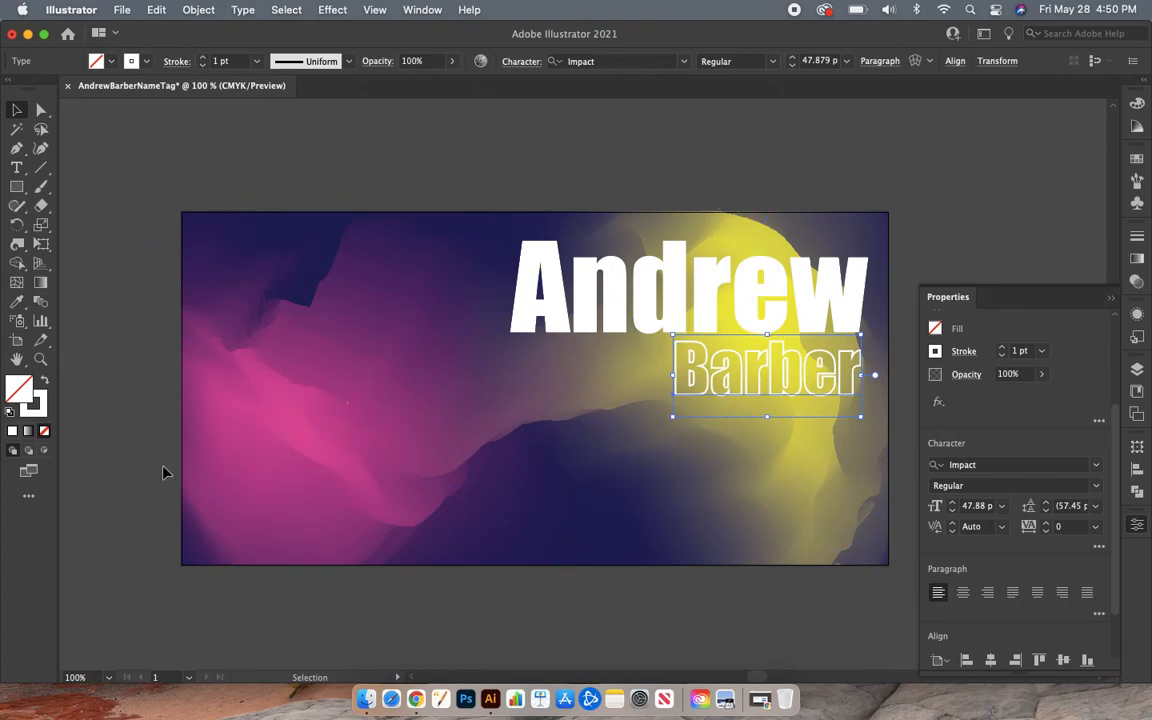
- Deselect Barber, collapse the Properties panel, and zoom out to view the whole tag before returning to 100%
click(103, 499)
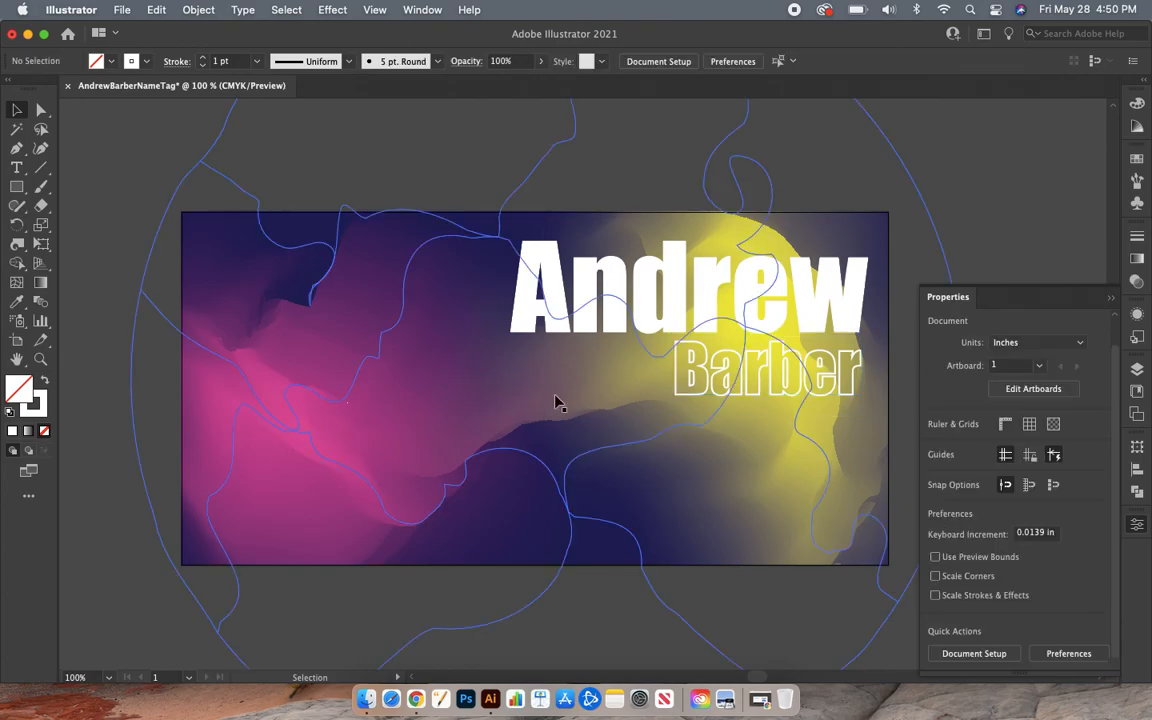
click(1138, 525)
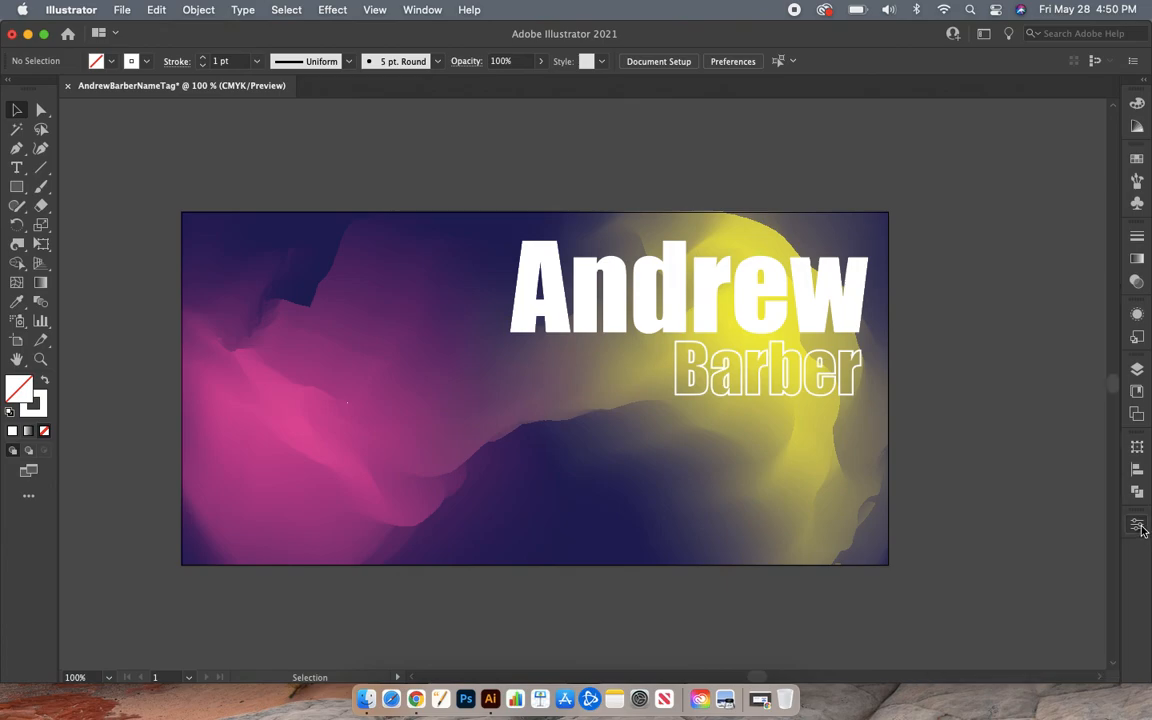
key(super+minus)
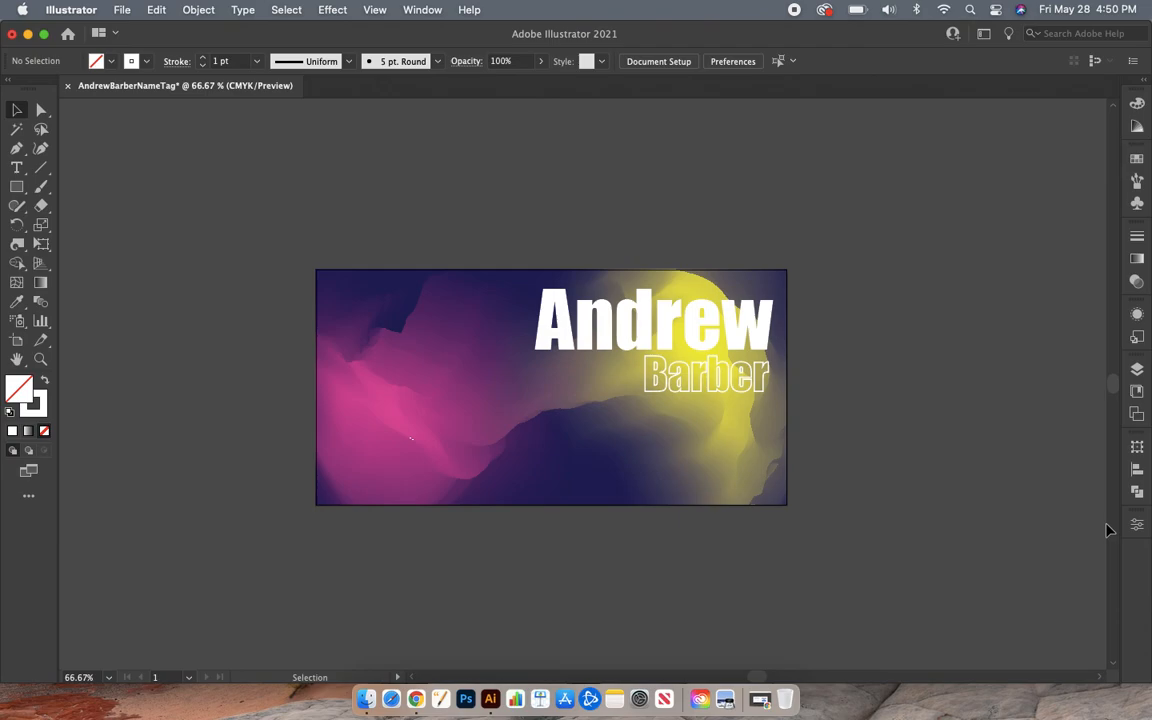
key(super+1)
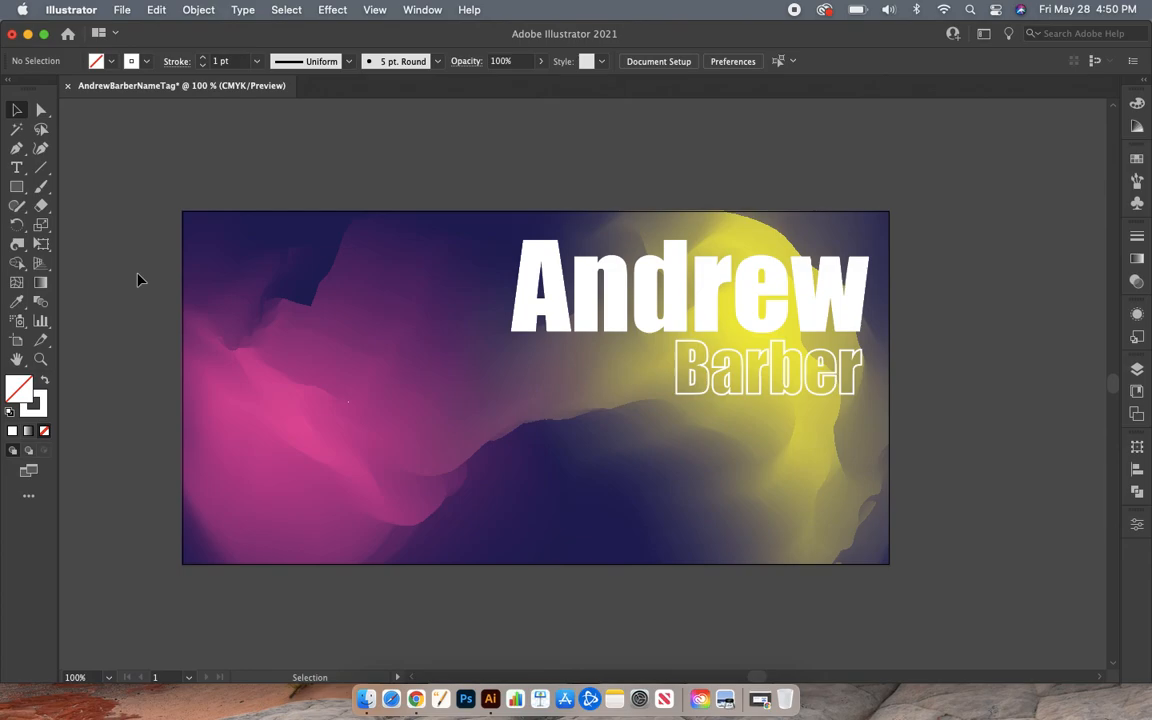
click(122, 10)
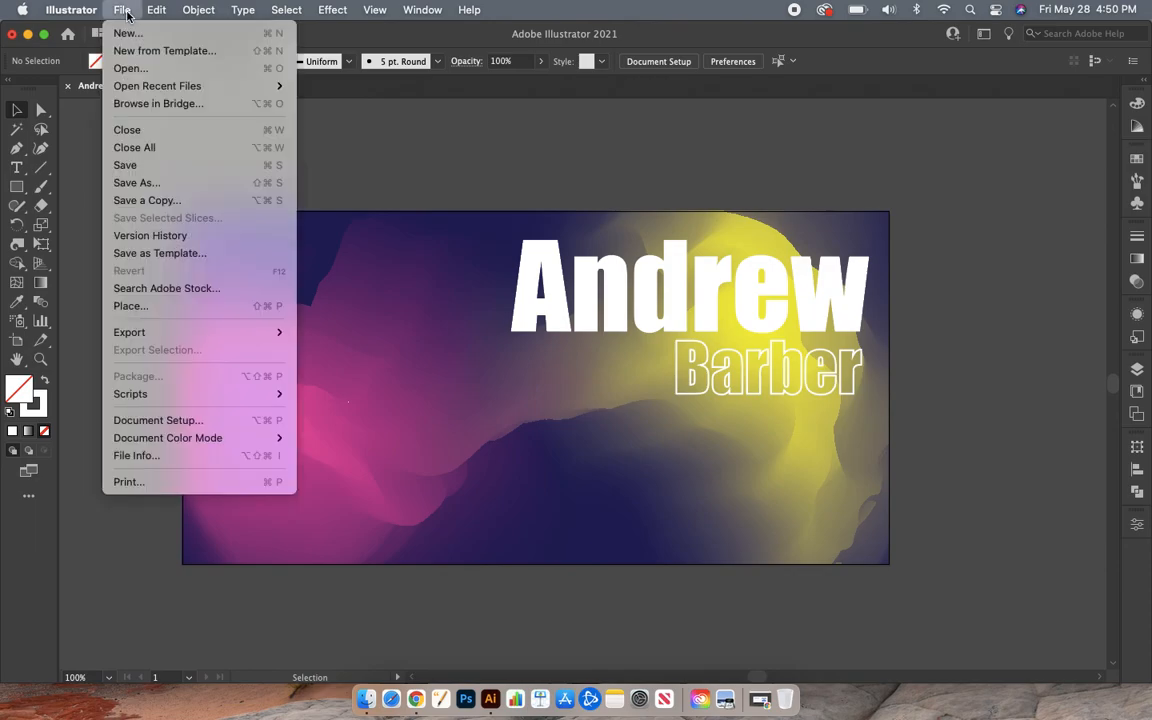
click(183, 184)
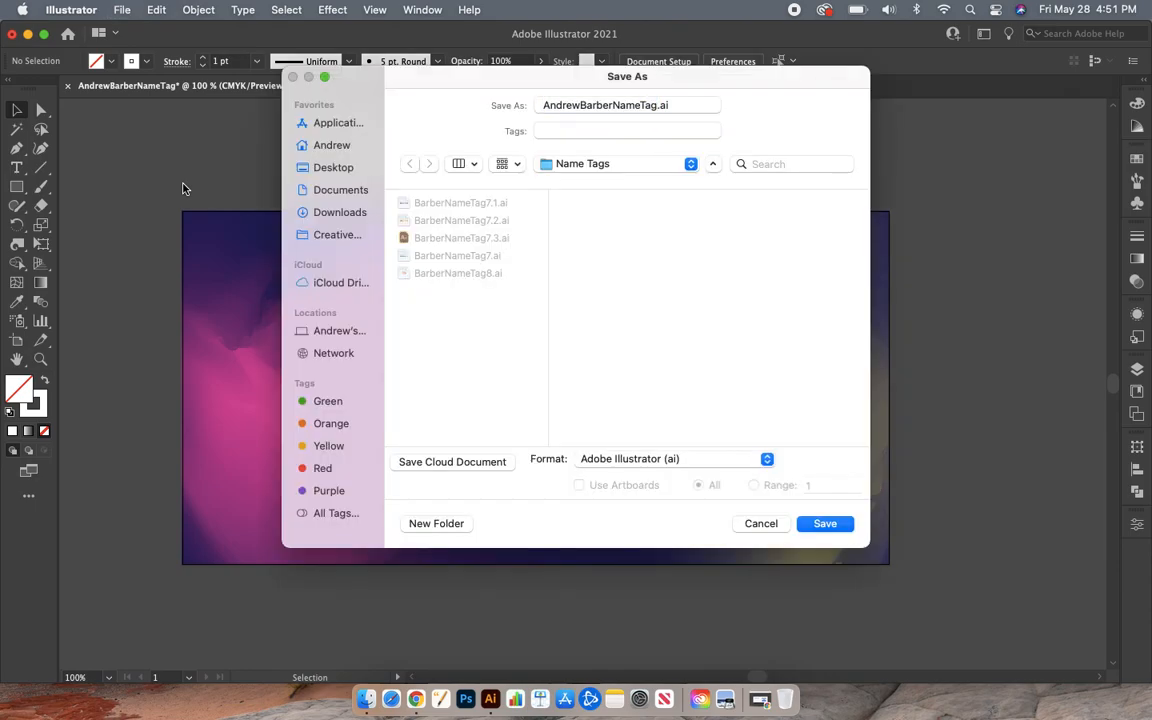
click(329, 168)
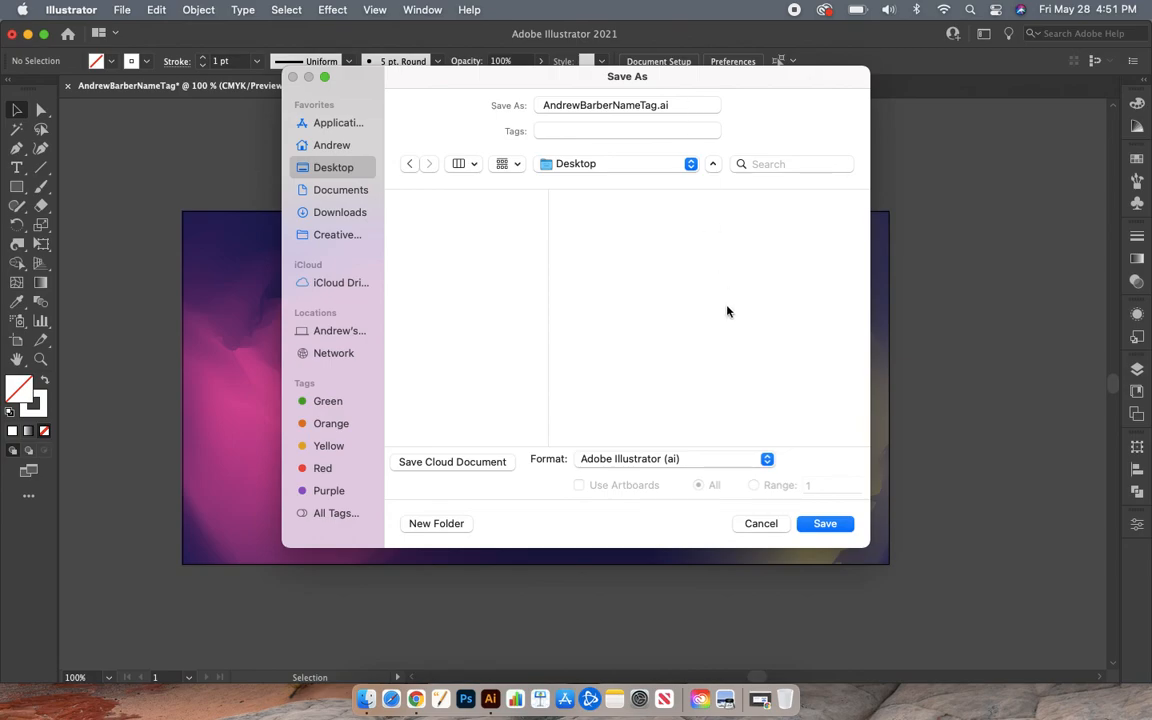
click(825, 525)
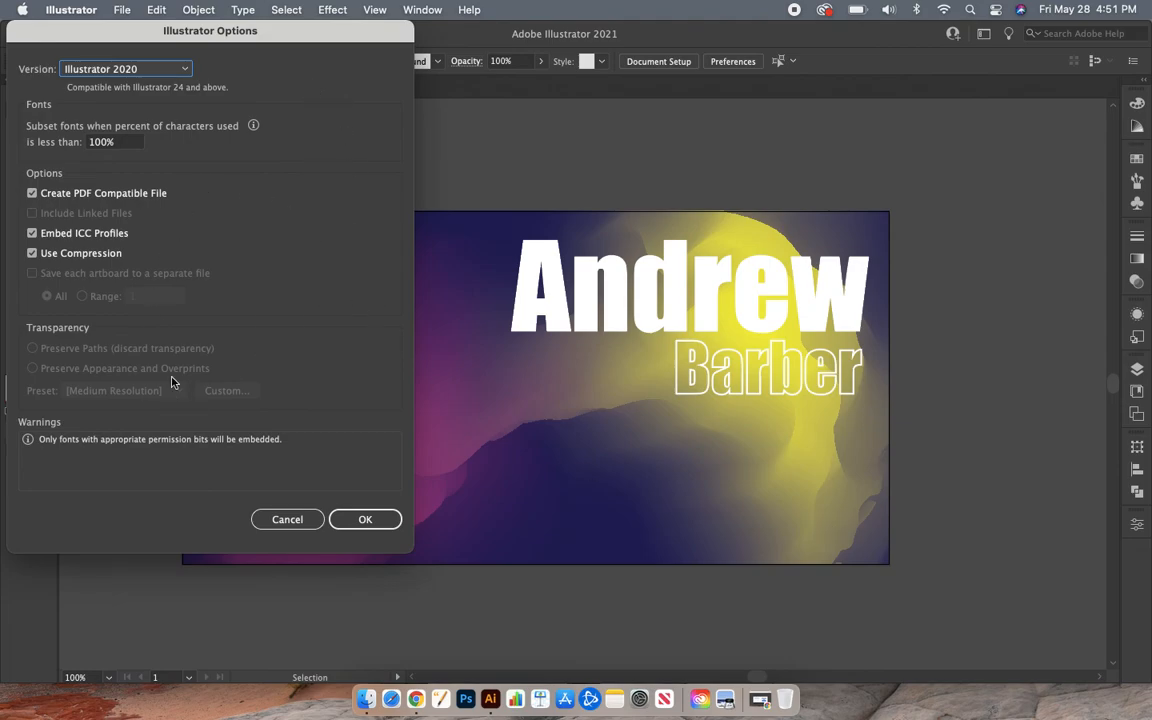
click(366, 522)
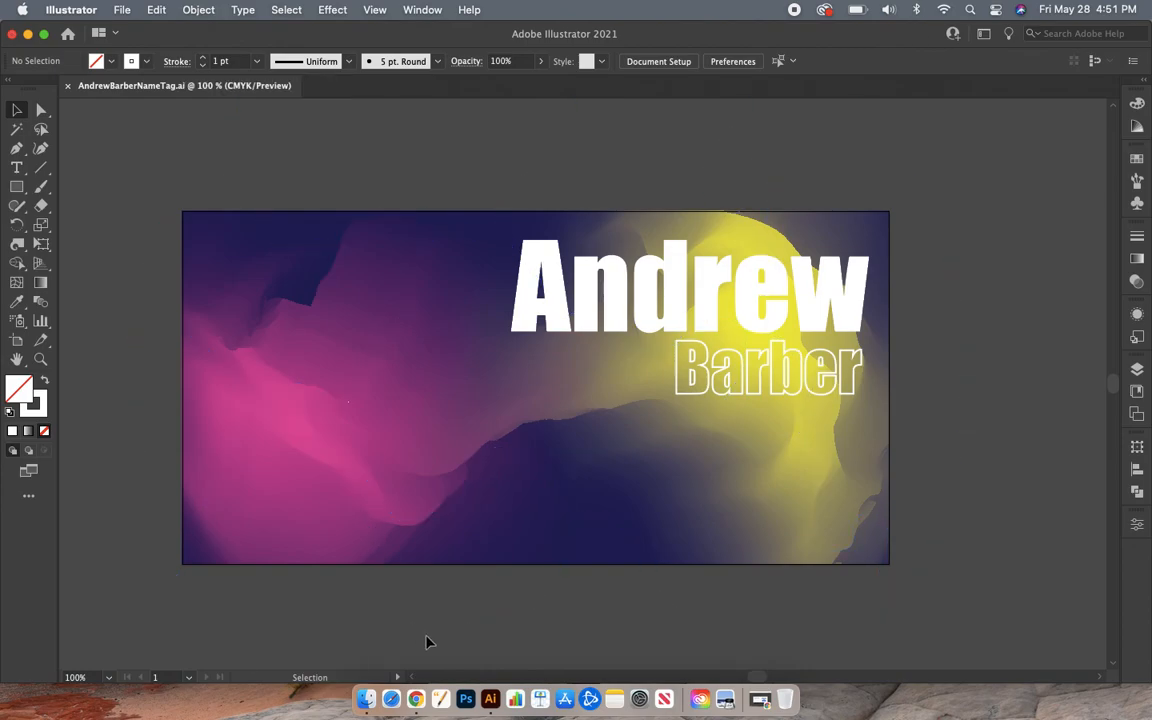
- Quit Illustrator from its Dock icon menu
right_click(490, 694)
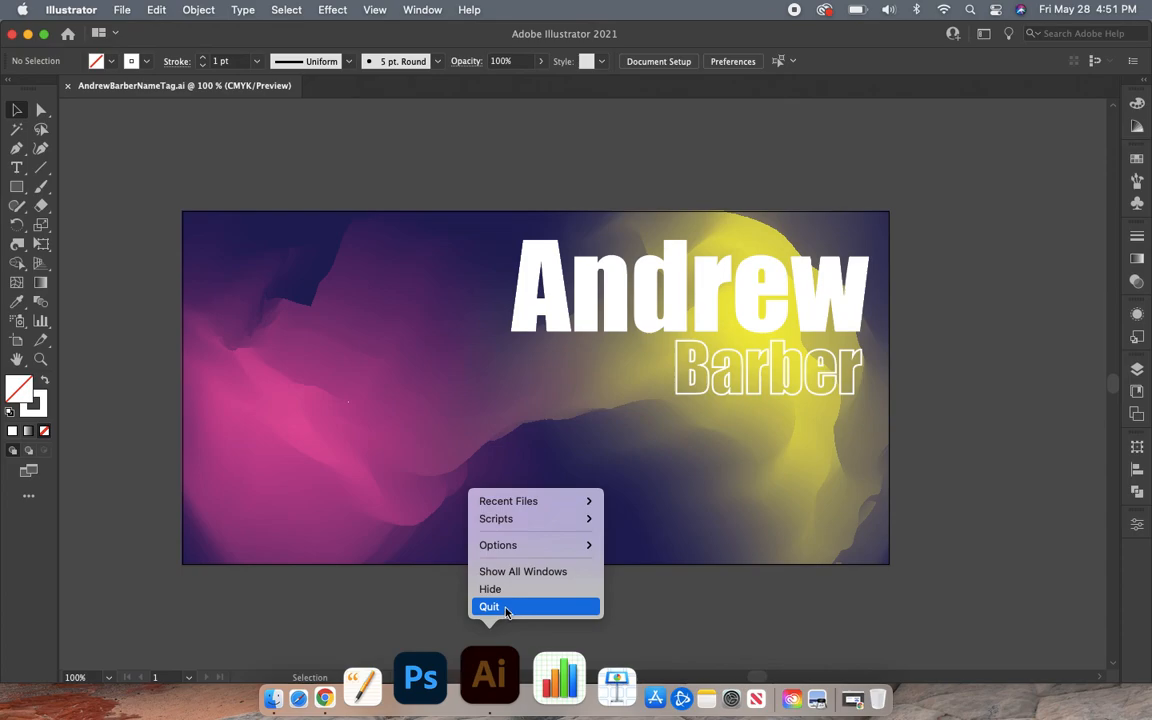
click(506, 607)
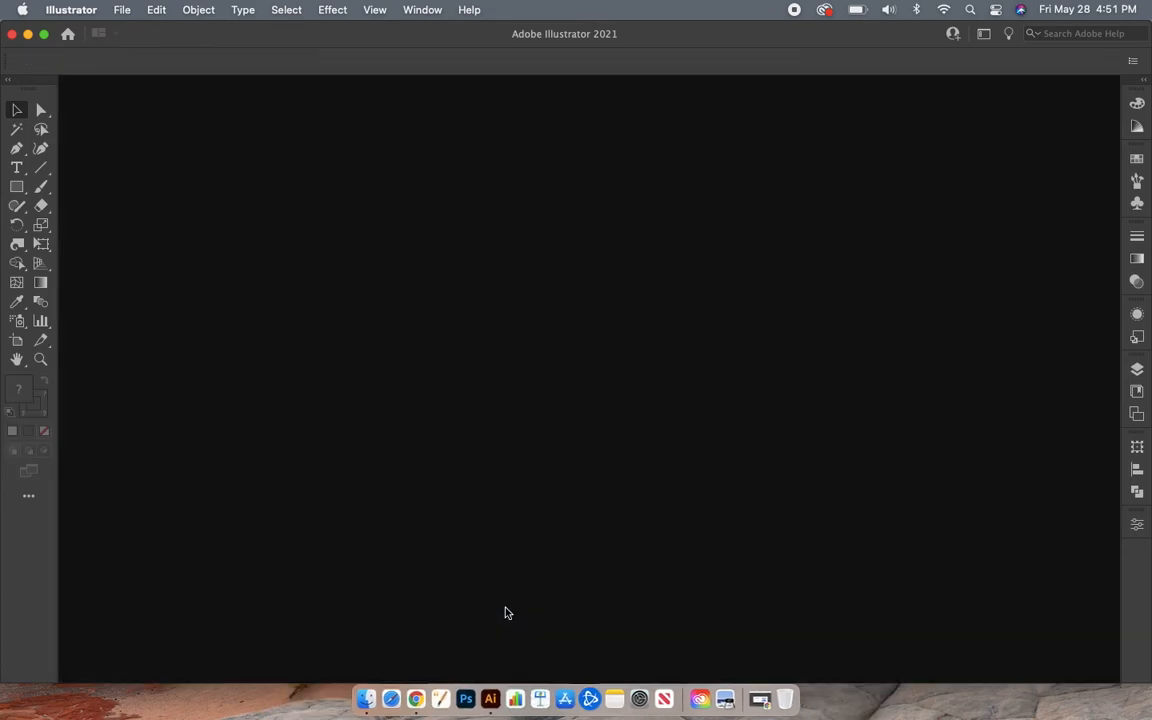